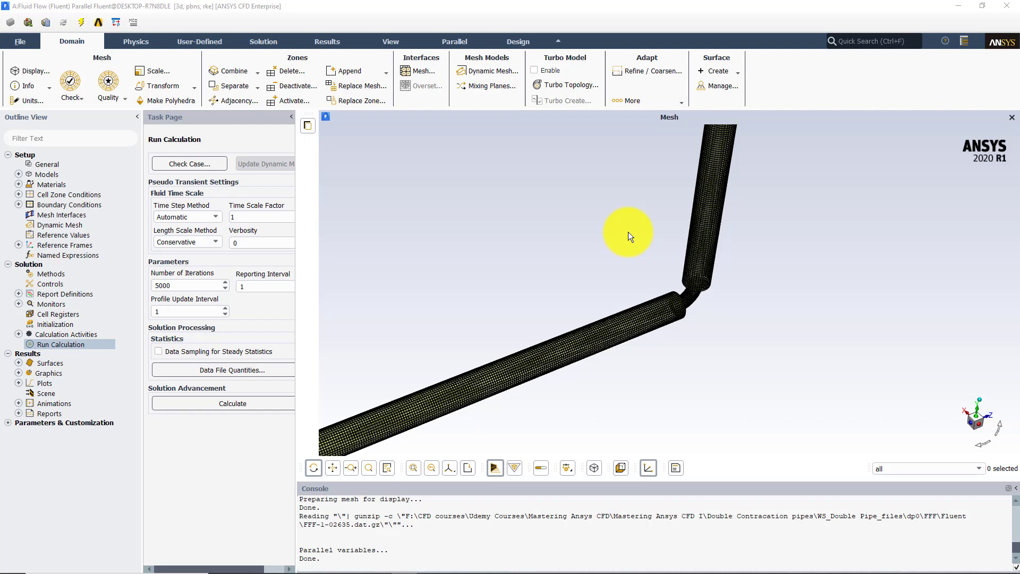
# Start a new contour plot and set its variable to Wall Yplus under Turbulence
pyautogui.moveTo(614, 213); pyautogui.dragTo(751, 342, button='middle')
pyautogui.moveTo(639, 270)
pyautogui.mouseDown()
pyautogui.moveTo(617, 247)
pyautogui.moveTo(637, 272)
pyautogui.mouseUp()
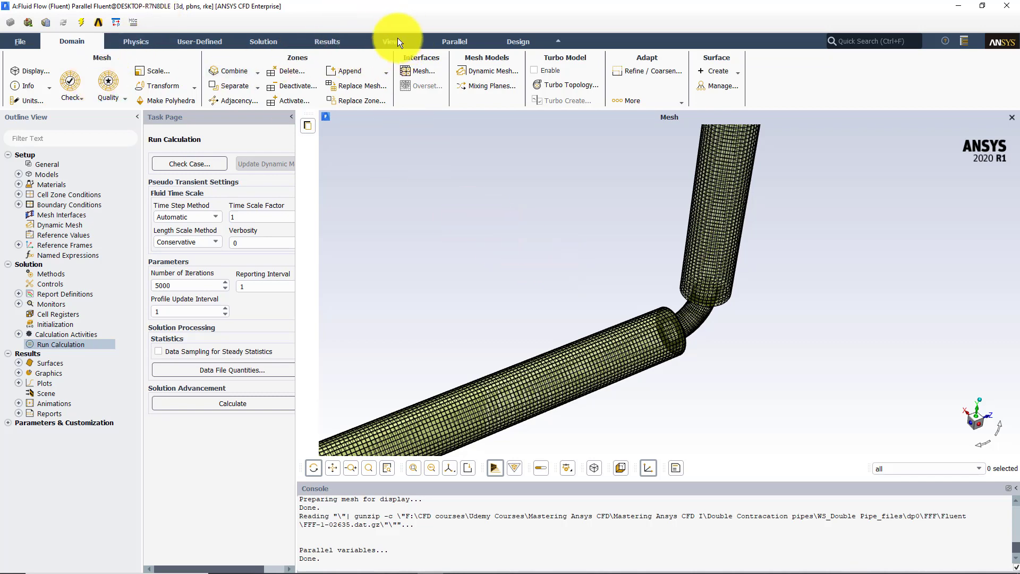
pyautogui.click(316, 40)
pyautogui.click(94, 90)
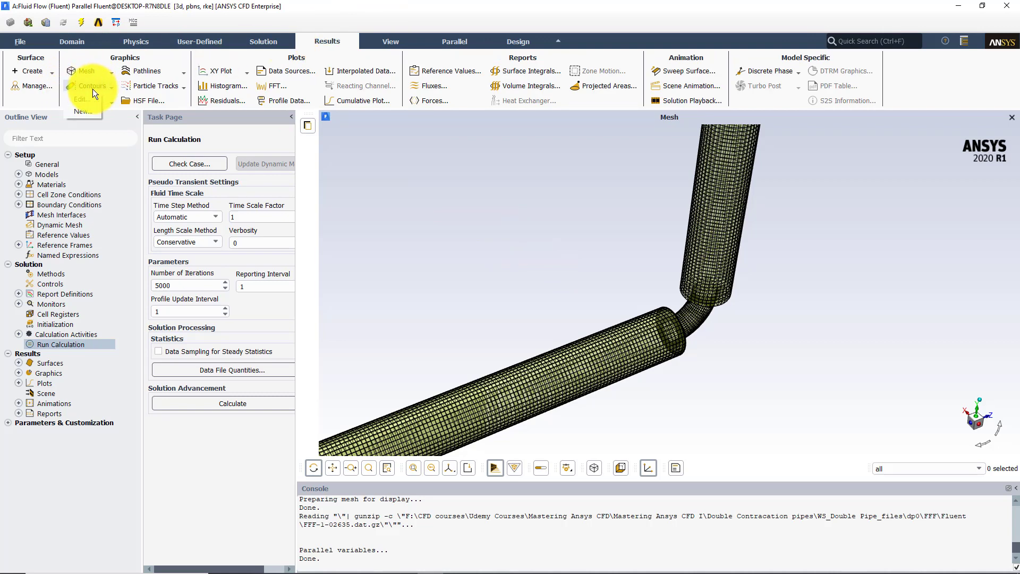
pyautogui.click(83, 110)
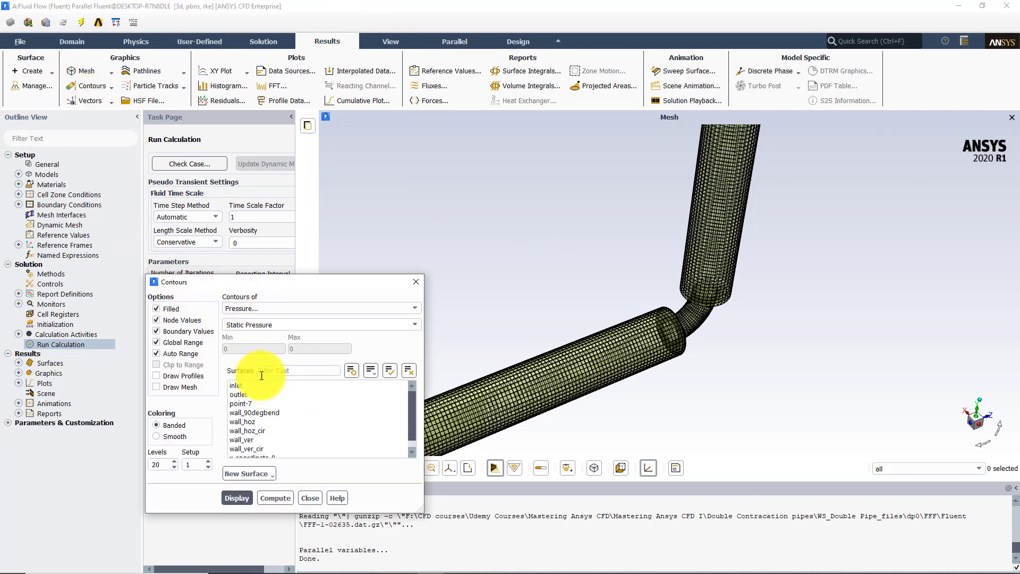
pyautogui.click(263, 310)
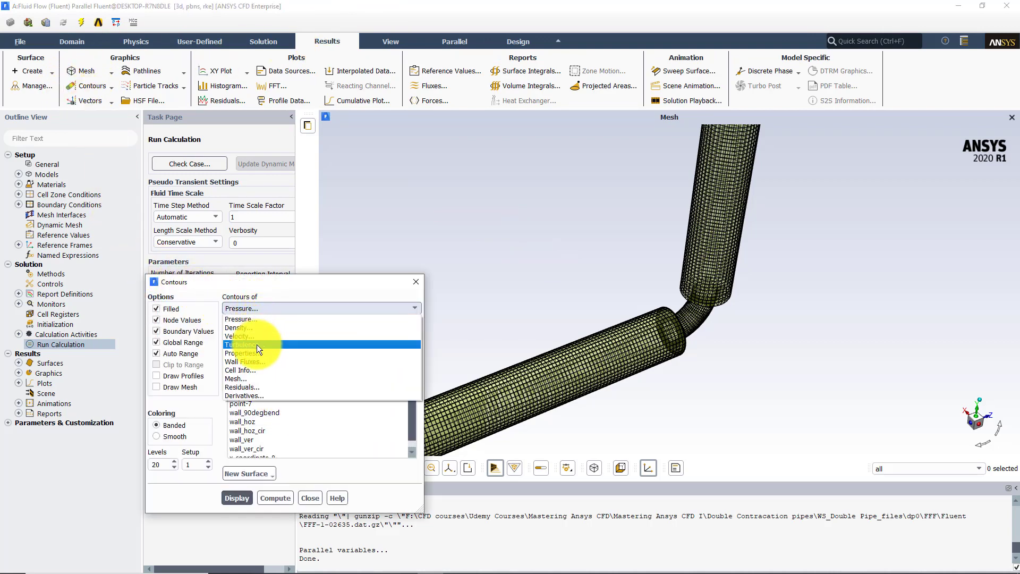
pyautogui.click(257, 345)
pyautogui.click(413, 326)
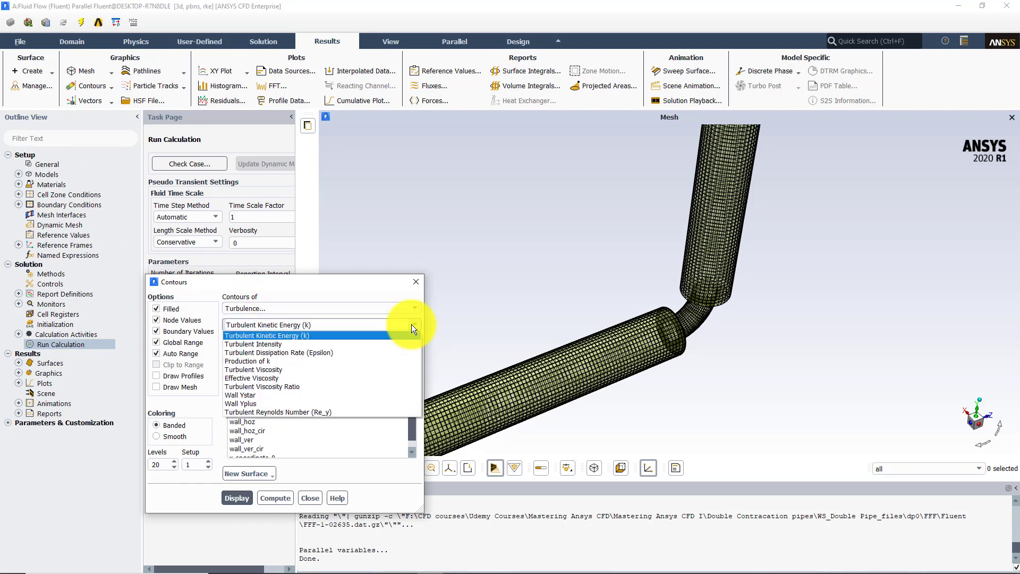
pyautogui.click(257, 404)
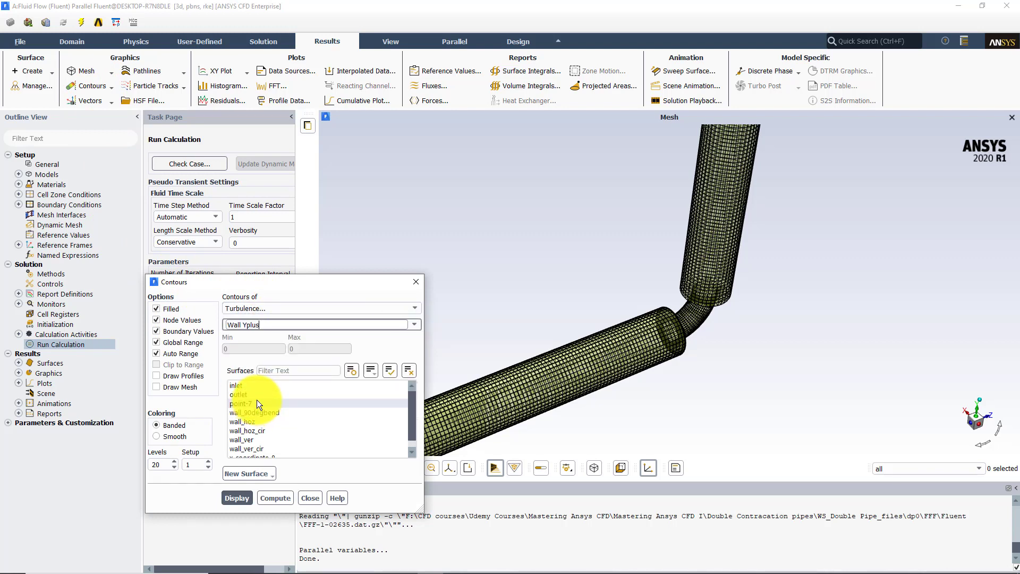
# Display the contours on wall_90degbend, wall_hoz, wall_hoz_cir, wall_ver and wall_ver_cir with Global Range turned off
pyautogui.click(269, 412)
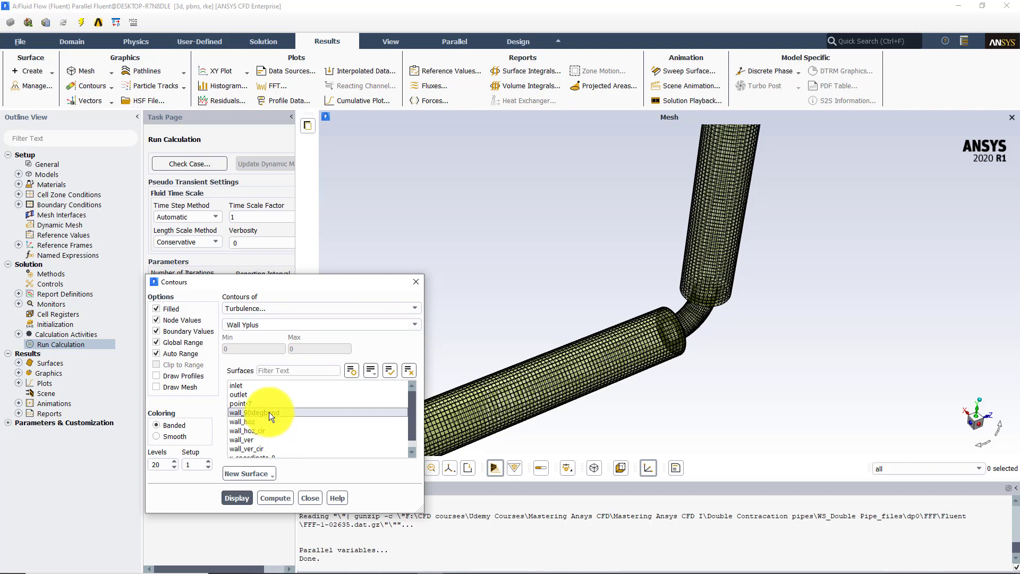
pyautogui.moveTo(269, 412); pyautogui.dragTo(257, 441)
pyautogui.click(236, 497)
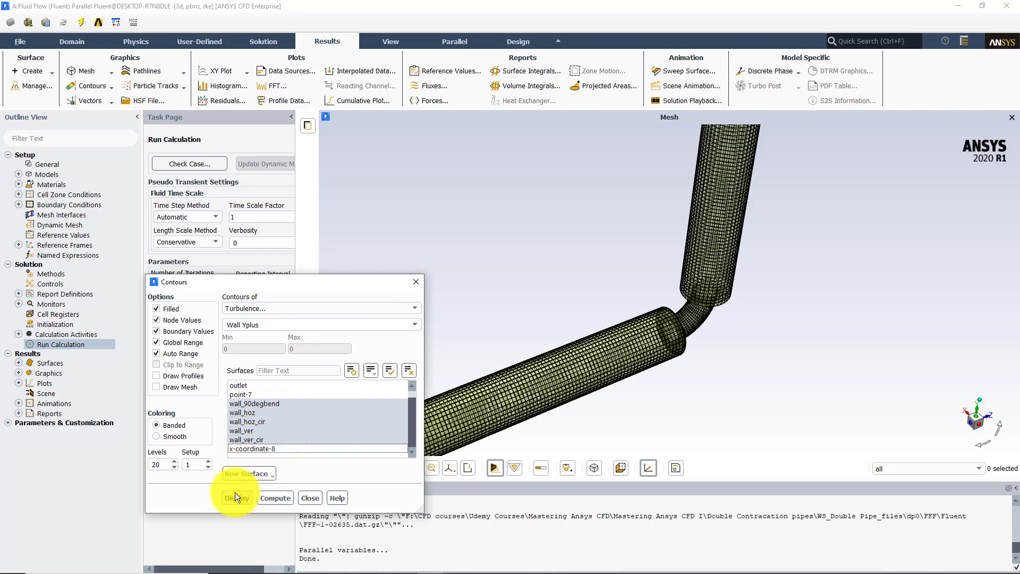
pyautogui.click(170, 343)
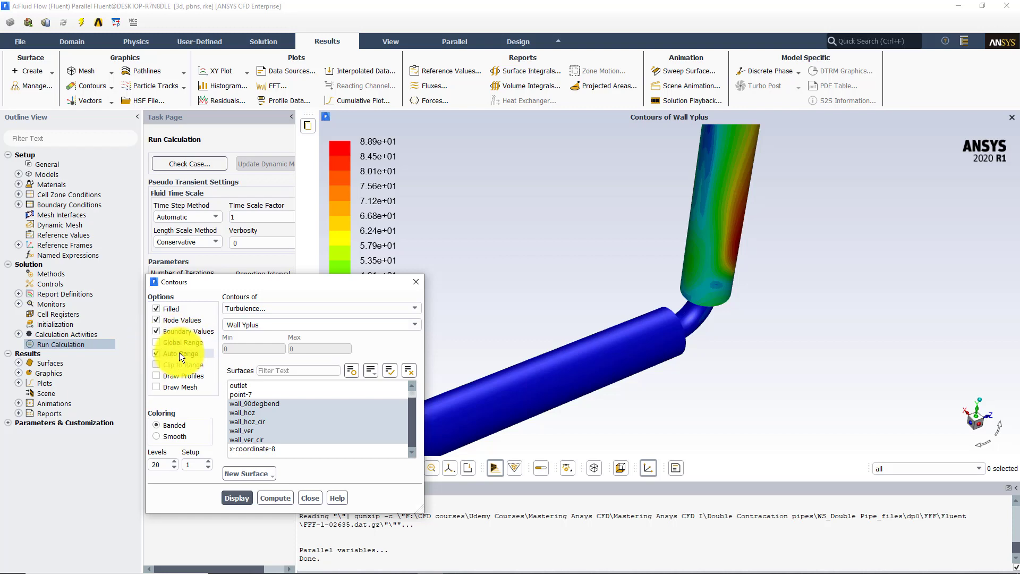
pyautogui.click(236, 498)
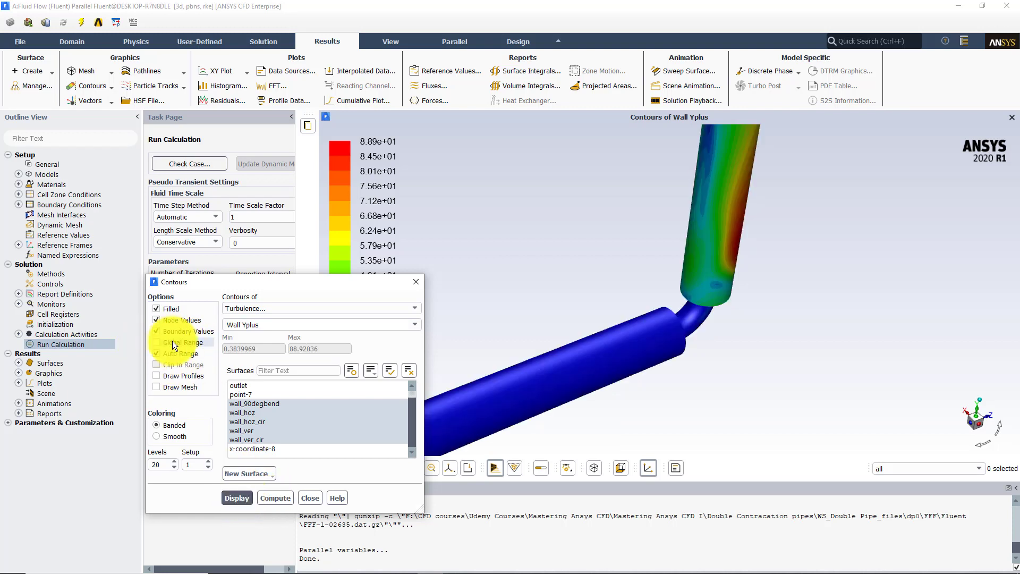
# Probe the Wall Yplus contour values on the horizontal pipe wall and on the vertical pipe wall just past the bend
pyautogui.moveTo(605, 270); pyautogui.dragTo(703, 220)
pyautogui.rightClick(726, 212)
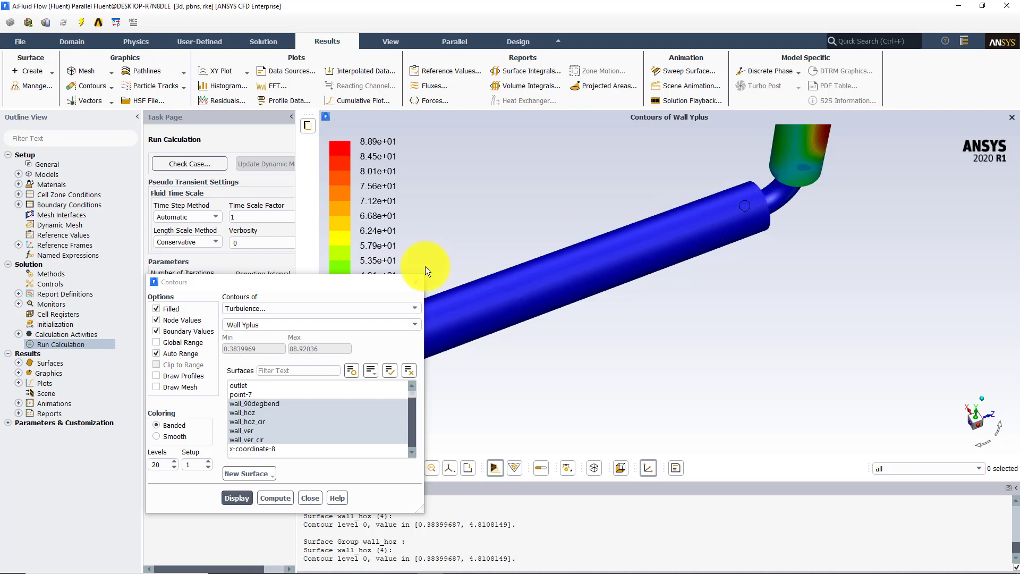
pyautogui.moveTo(369, 283); pyautogui.dragTo(257, 191)
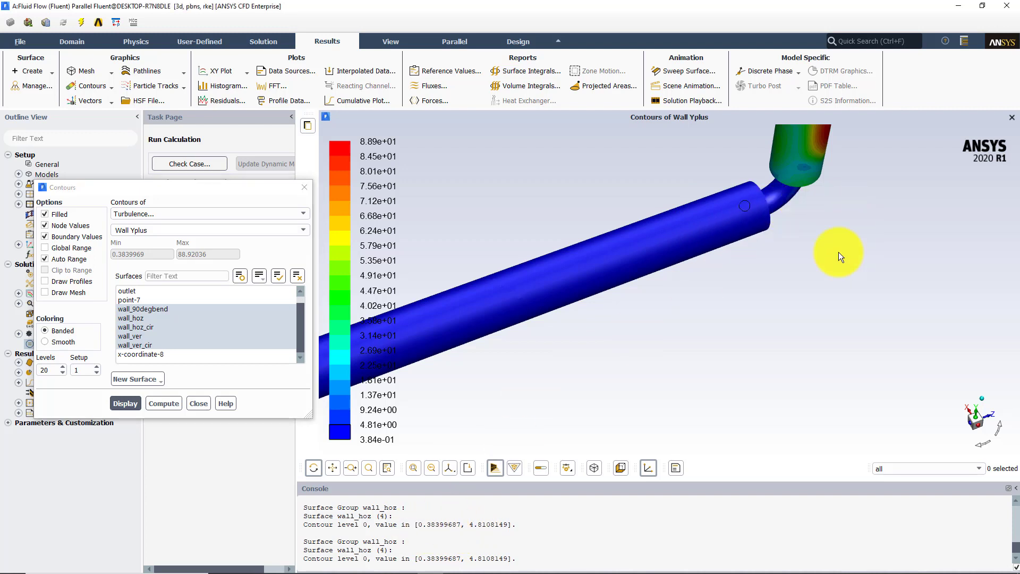
pyautogui.scroll(-3, 770, 203)
pyautogui.moveTo(653, 231); pyautogui.dragTo(769, 379, button='middle')
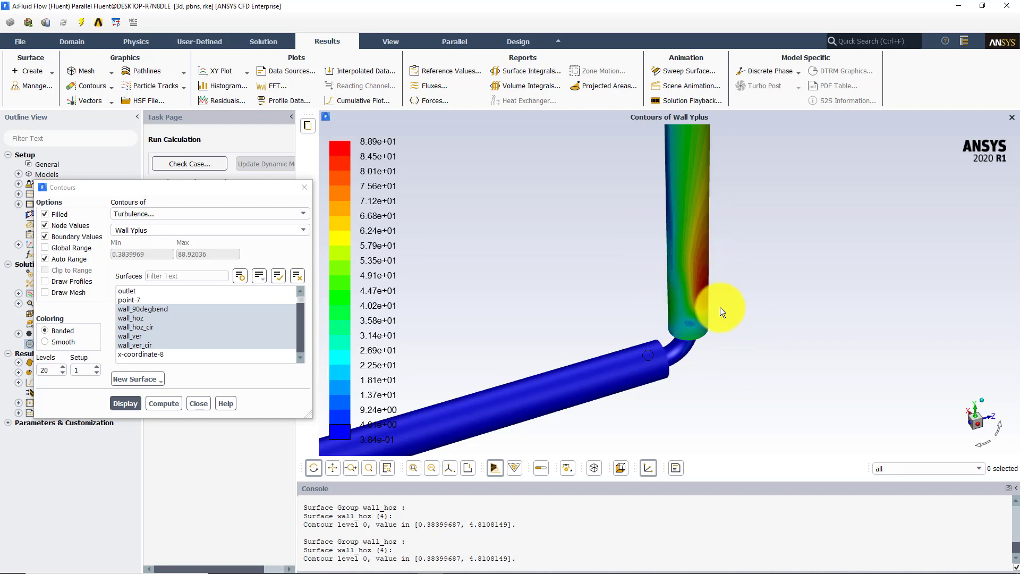
pyautogui.rightClick(703, 286)
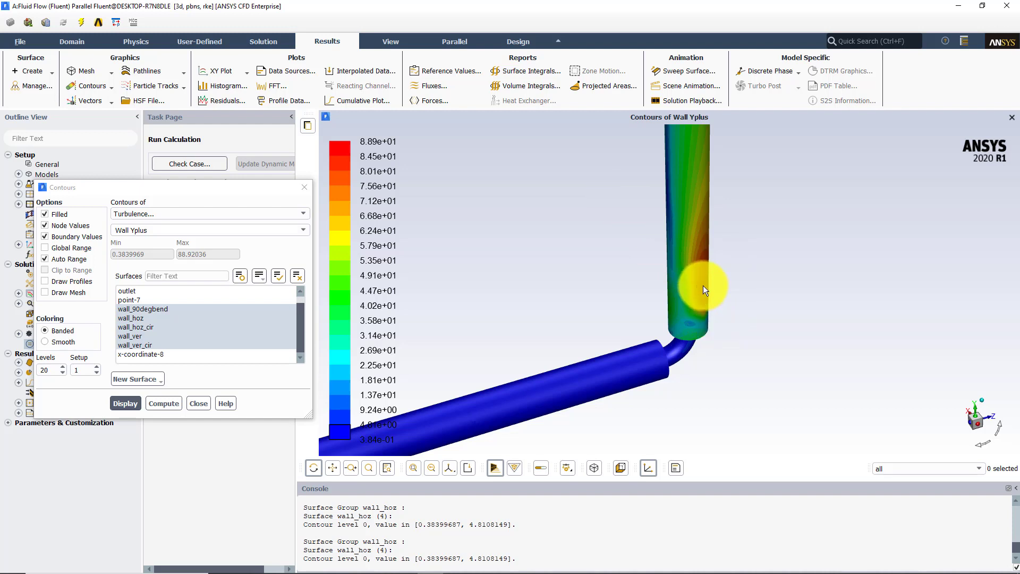
pyautogui.moveTo(649, 231); pyautogui.dragTo(783, 360, button='middle')
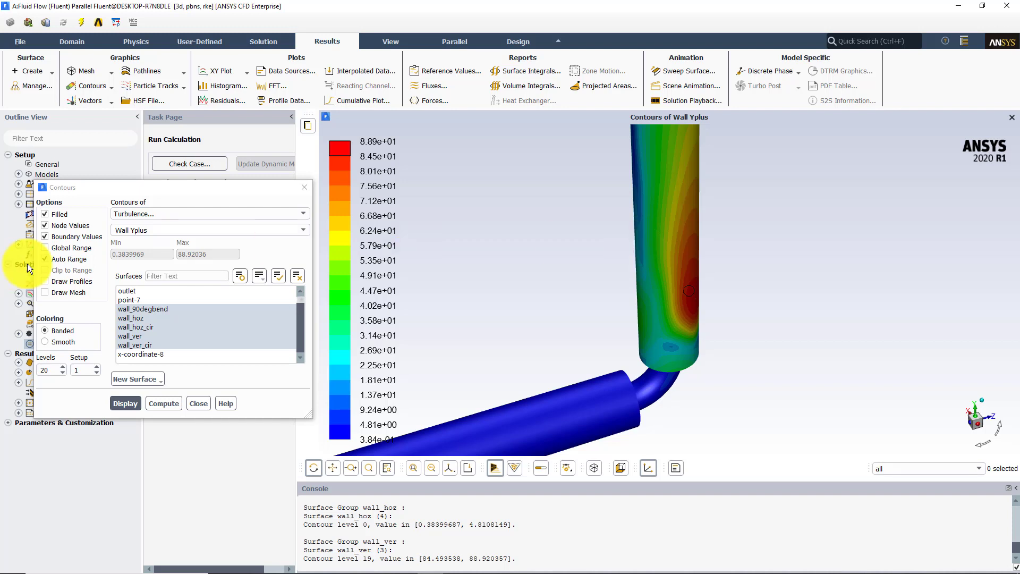
# Enable Draw Mesh for the contour plot and display the mesh with edges and faces around the pipe bend
pyautogui.click(53, 292)
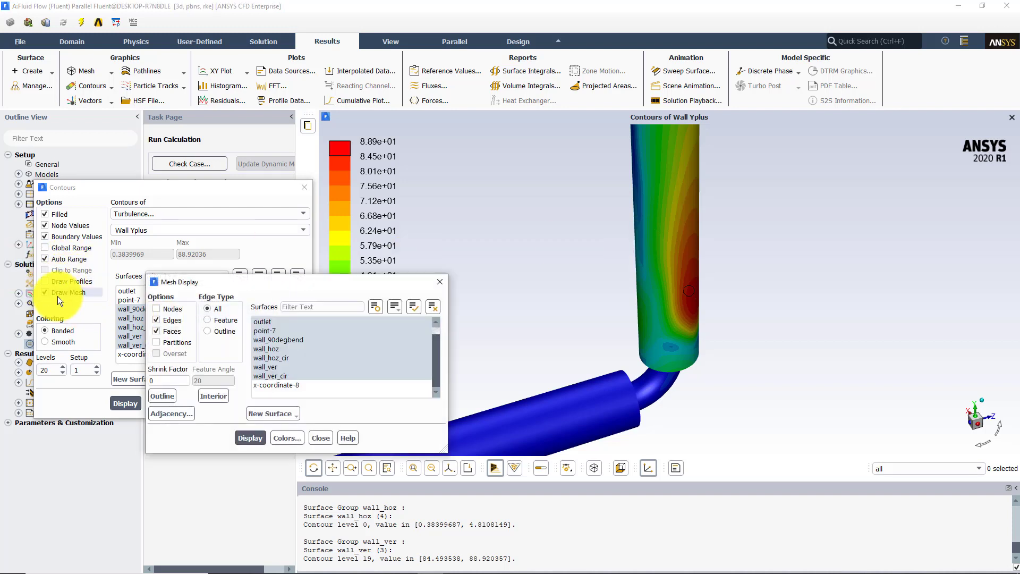
pyautogui.click(251, 438)
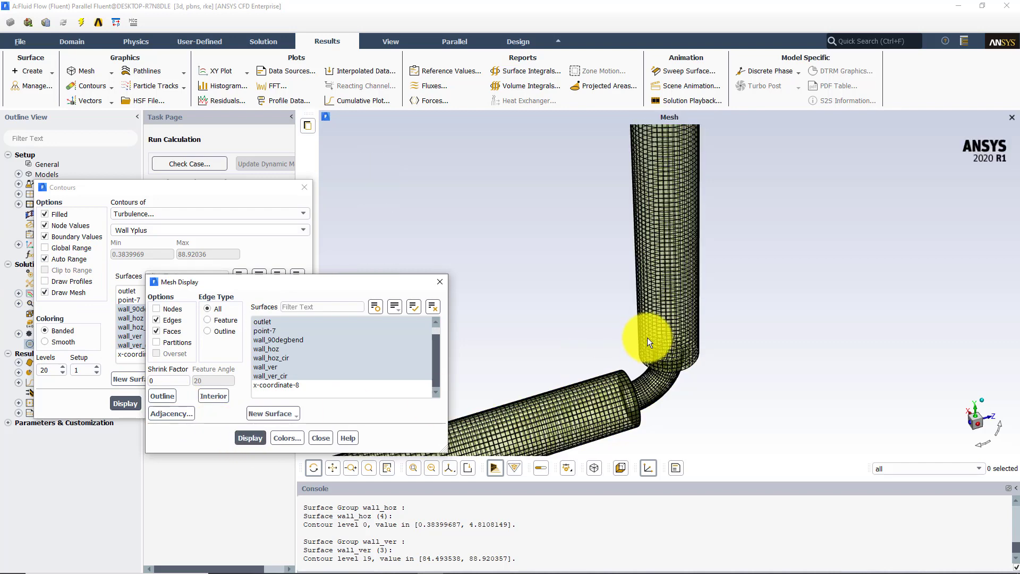
pyautogui.moveTo(620, 253); pyautogui.dragTo(686, 279)
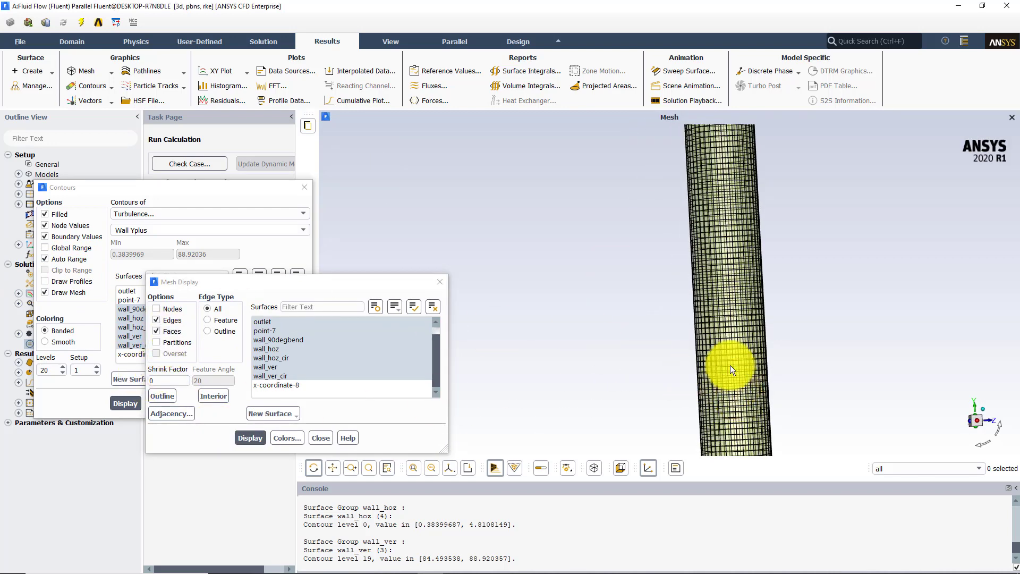
pyautogui.moveTo(731, 365); pyautogui.dragTo(646, 272, button='middle')
pyautogui.moveTo(728, 372); pyautogui.dragTo(663, 330, button='middle')
pyautogui.moveTo(663, 330); pyautogui.dragTo(635, 303)
pyautogui.moveTo(647, 378); pyautogui.dragTo(714, 428, button='middle')
pyautogui.moveTo(611, 253); pyautogui.dragTo(668, 206)
pyautogui.moveTo(313, 285); pyautogui.dragTo(226, 288)
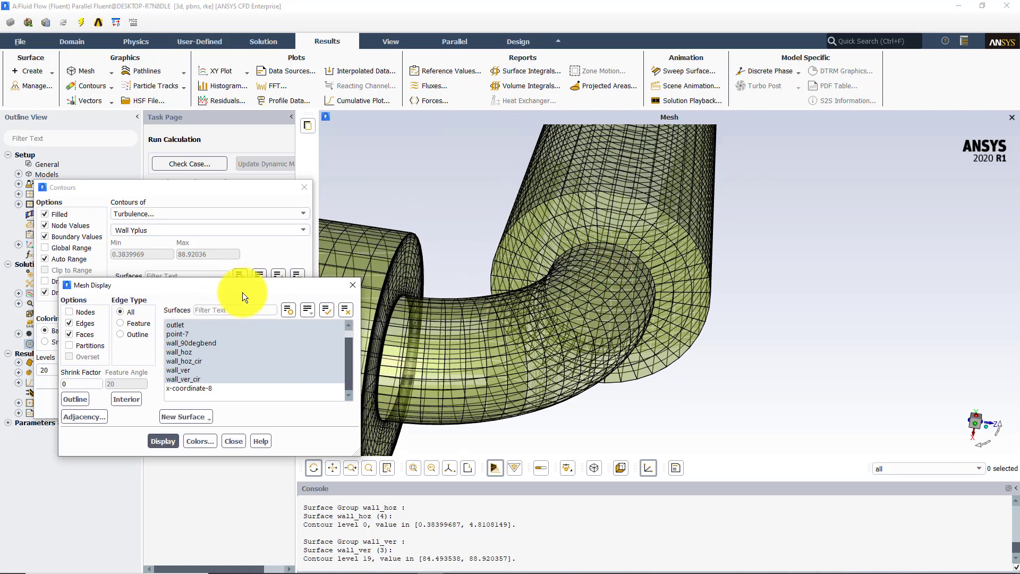
# In the scene description, show outer faces and hide edges and perimeter edges for the five wall surfaces
pyautogui.click(393, 38)
pyautogui.click(236, 73)
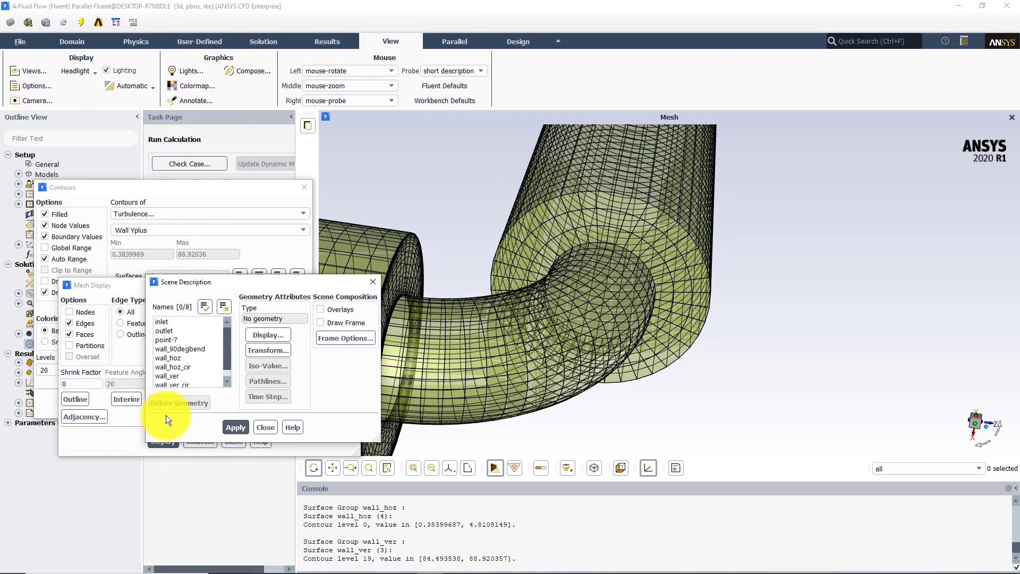
pyautogui.moveTo(187, 347); pyautogui.dragTo(180, 399)
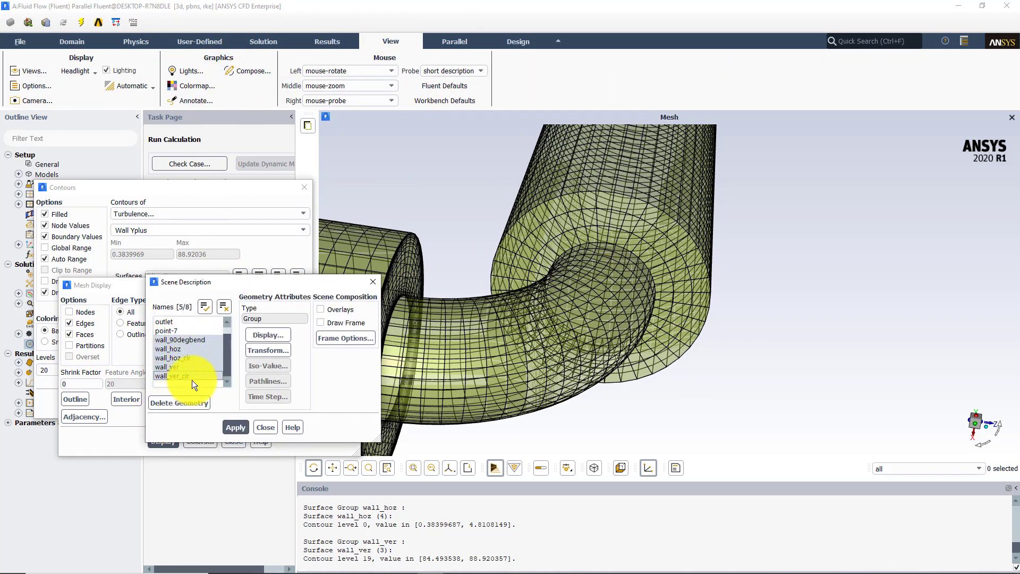
pyautogui.click(257, 336)
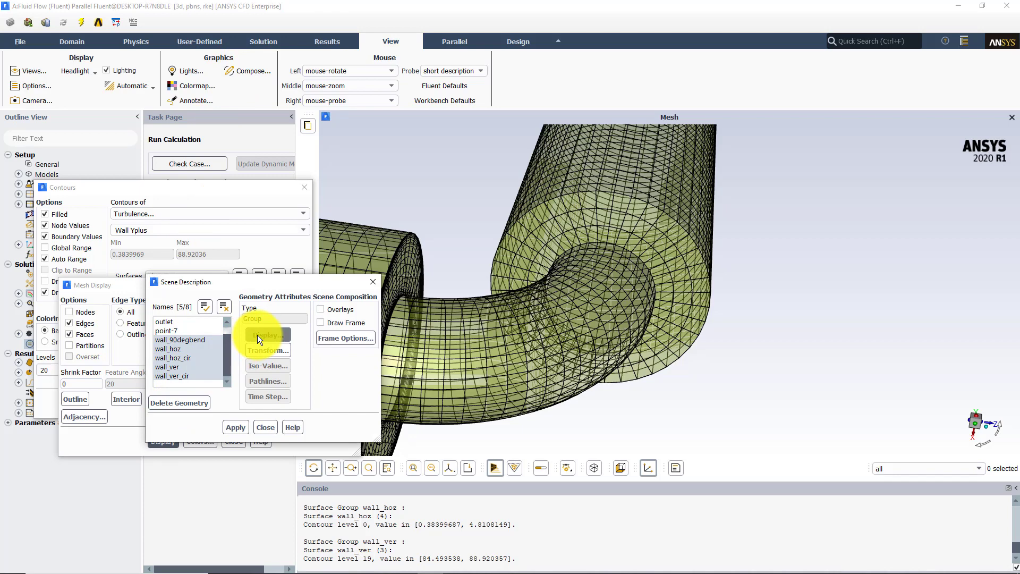
pyautogui.moveTo(268, 443); pyautogui.dragTo(243, 444)
pyautogui.click(163, 410)
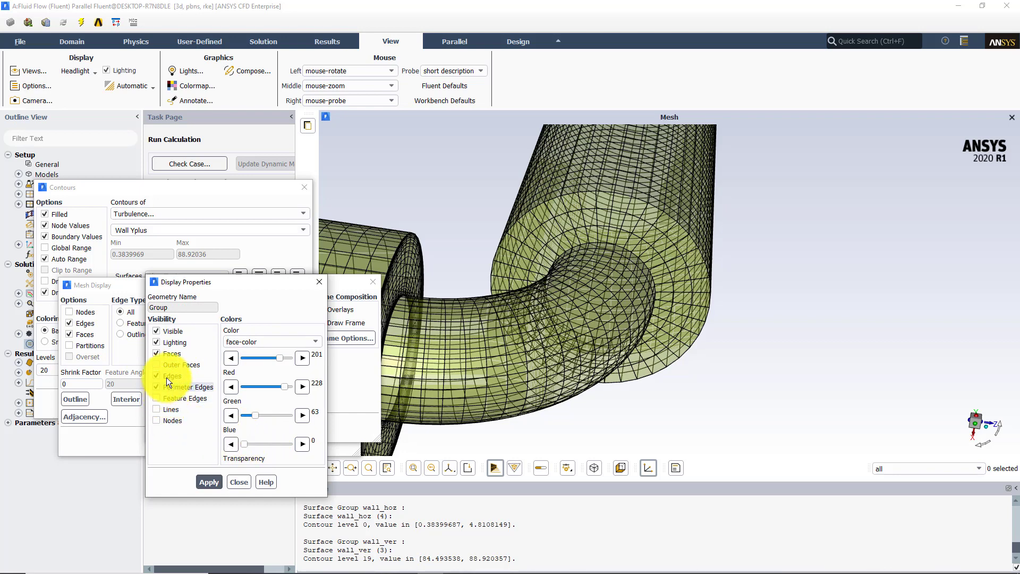
pyautogui.click(167, 376)
pyautogui.click(166, 386)
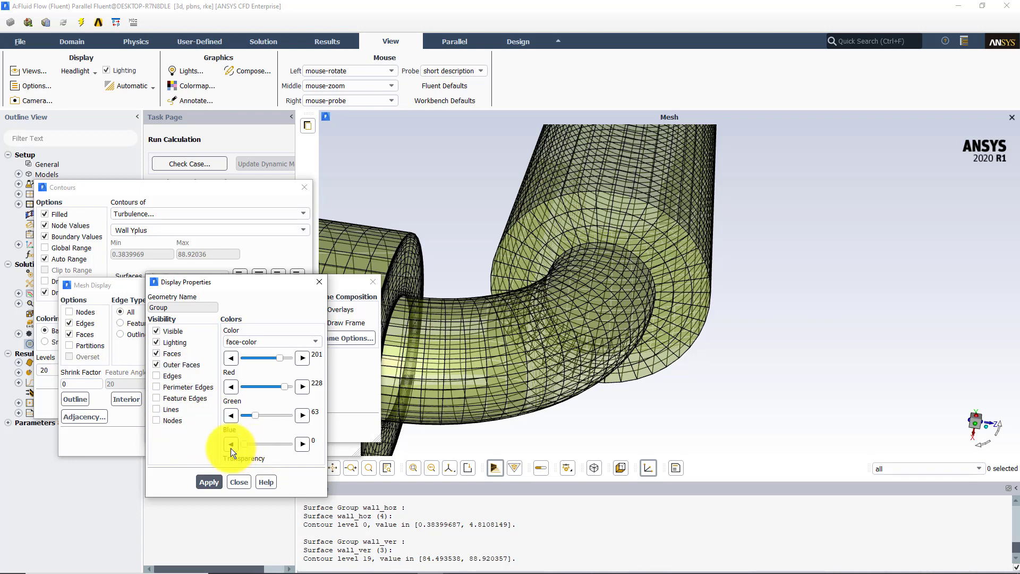
pyautogui.click(205, 482)
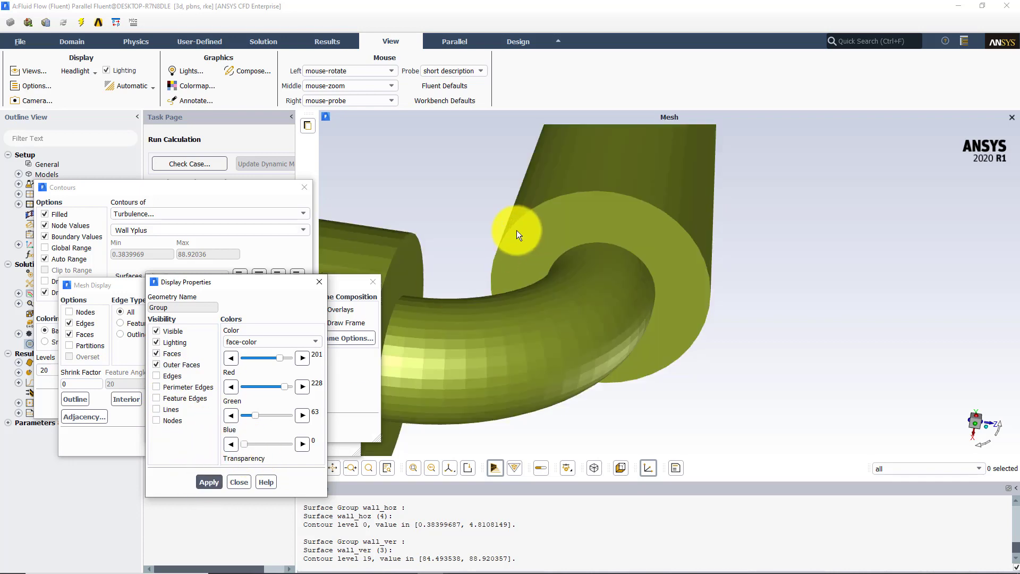
# Turn on lines and edges in the display properties of the selected wall group
pyautogui.click(169, 409)
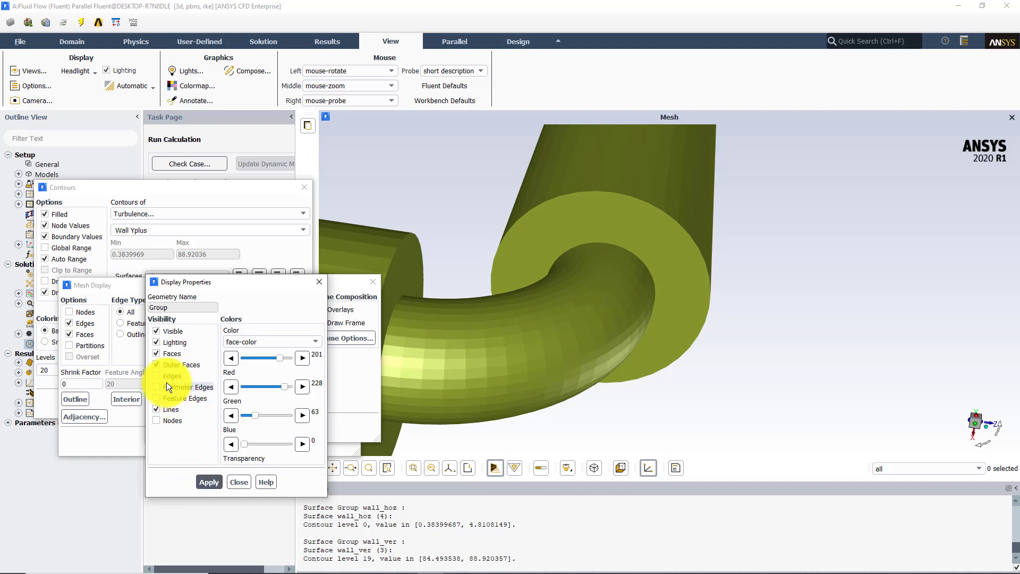
pyautogui.click(164, 376)
pyautogui.click(202, 481)
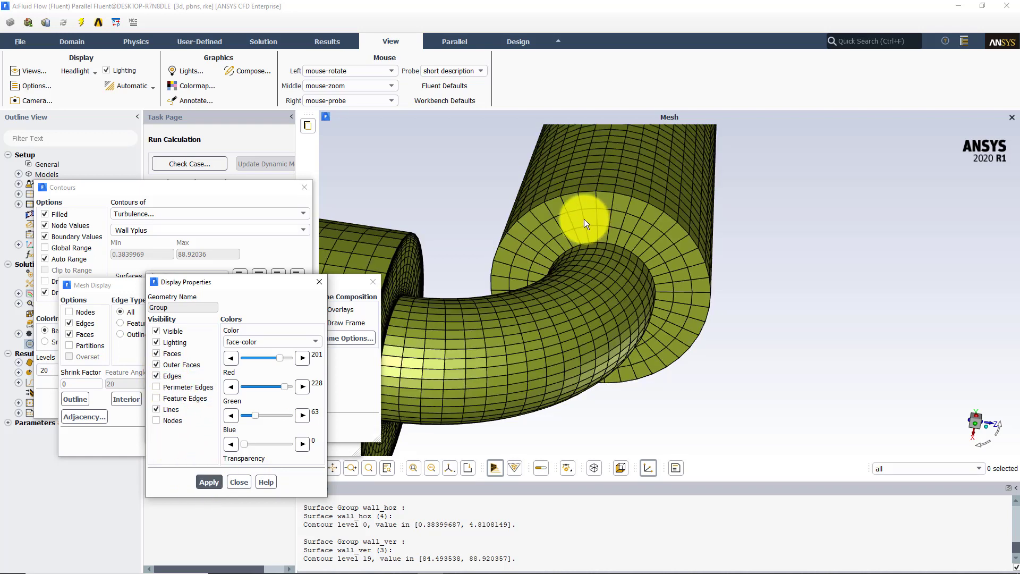
# Examine the wall mesh around the bend and at the contraction faces of both pipes
pyautogui.moveTo(585, 219); pyautogui.dragTo(646, 311)
pyautogui.moveTo(647, 312); pyautogui.dragTo(533, 198, button='middle')
pyautogui.moveTo(503, 253); pyautogui.dragTo(604, 320)
pyautogui.moveTo(604, 320); pyautogui.dragTo(622, 280, button='middle')
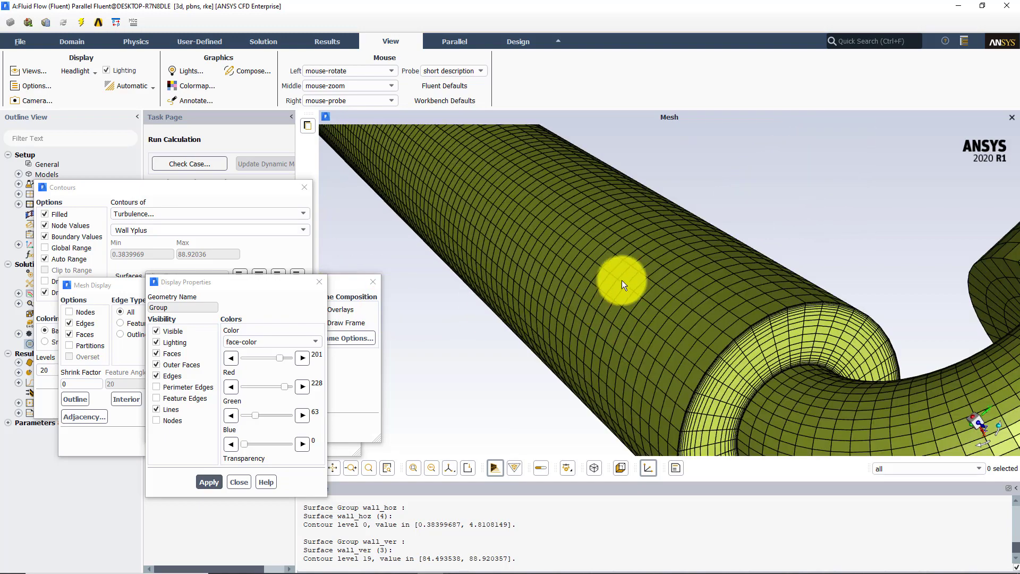
pyautogui.moveTo(758, 336); pyautogui.dragTo(760, 327)
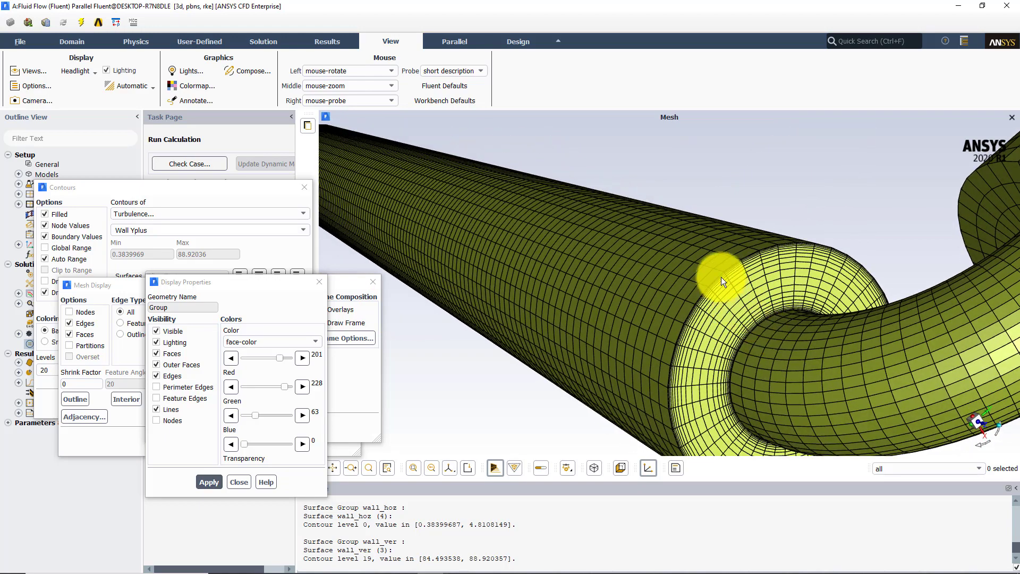
pyautogui.moveTo(729, 307); pyautogui.dragTo(778, 316, button='middle')
pyautogui.moveTo(668, 251); pyautogui.dragTo(626, 225, button='middle')
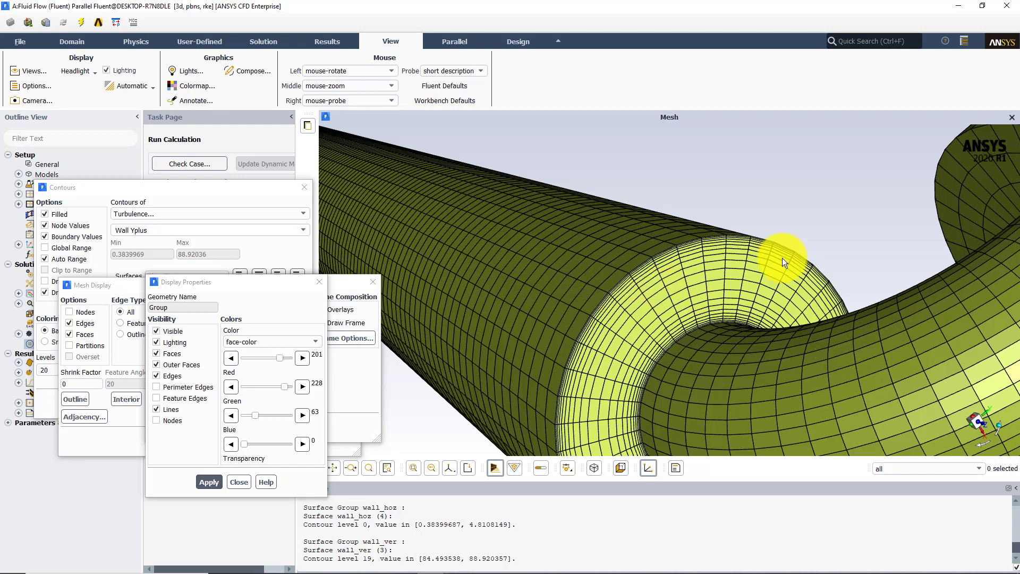
pyautogui.moveTo(783, 257); pyautogui.dragTo(775, 248, button='middle')
pyautogui.moveTo(774, 247)
pyautogui.mouseDown()
pyautogui.moveTo(875, 222)
pyautogui.moveTo(893, 228)
pyautogui.mouseUp()
pyautogui.moveTo(706, 167)
pyautogui.mouseDown(button='middle')
pyautogui.moveTo(848, 275)
pyautogui.moveTo(846, 298)
pyautogui.mouseUp(button='middle')
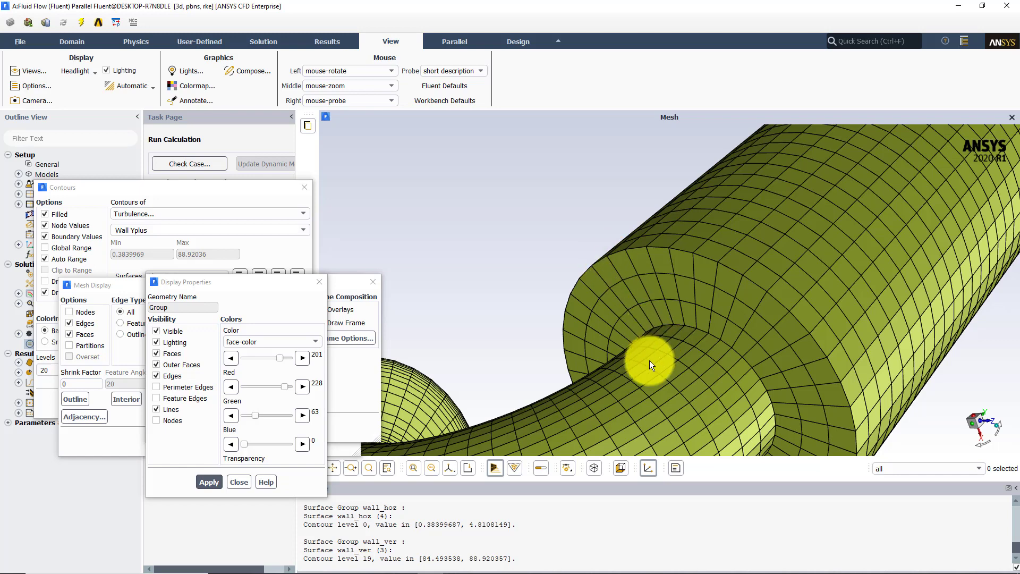
# Close Fluent, open the Mesh cell of the Fluid Flow system from Workbench and display the mesh in Meshing
pyautogui.moveTo(387, 565)
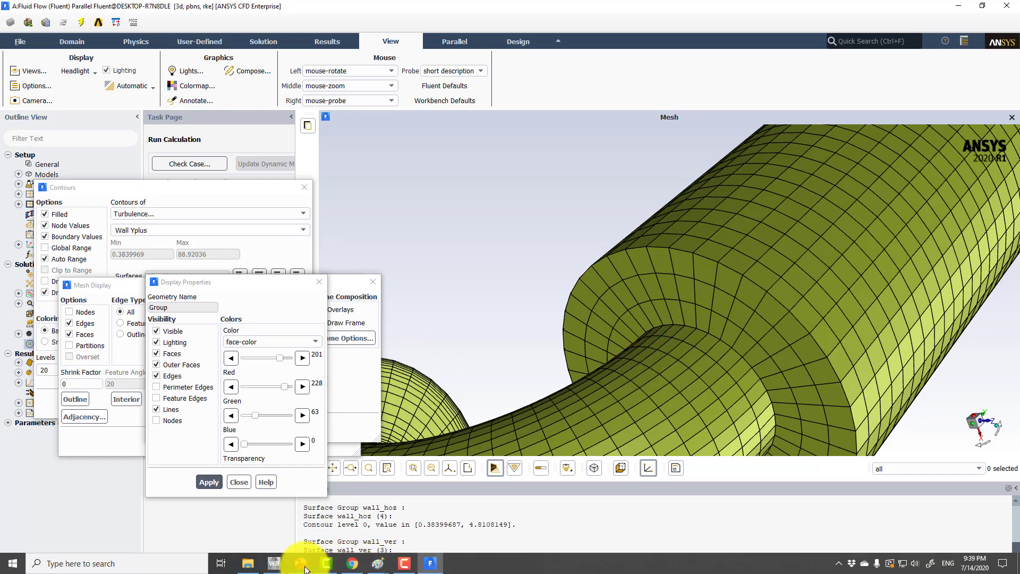
pyautogui.click(1008, 9)
pyautogui.click(521, 302)
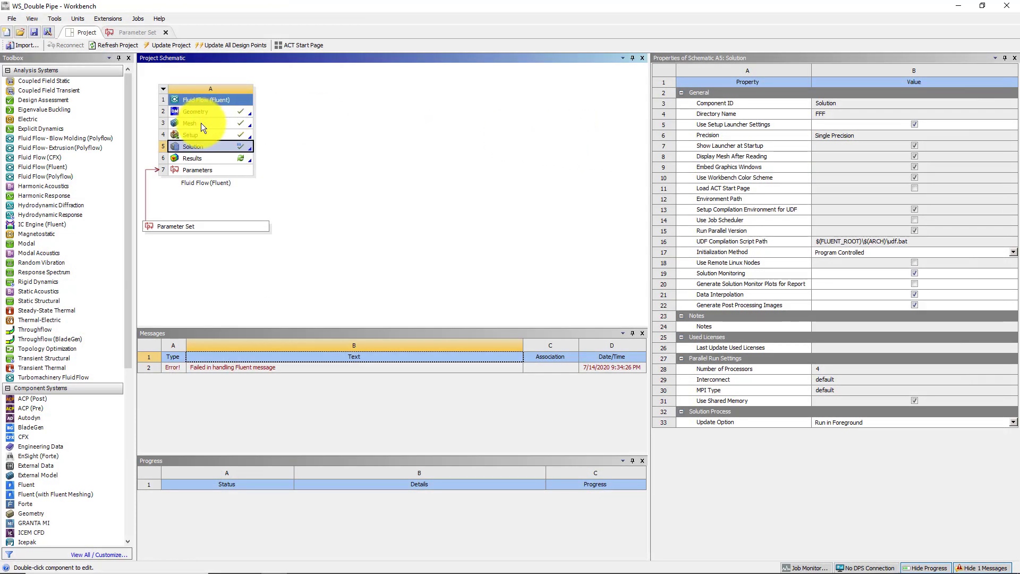
pyautogui.doubleClick(201, 123)
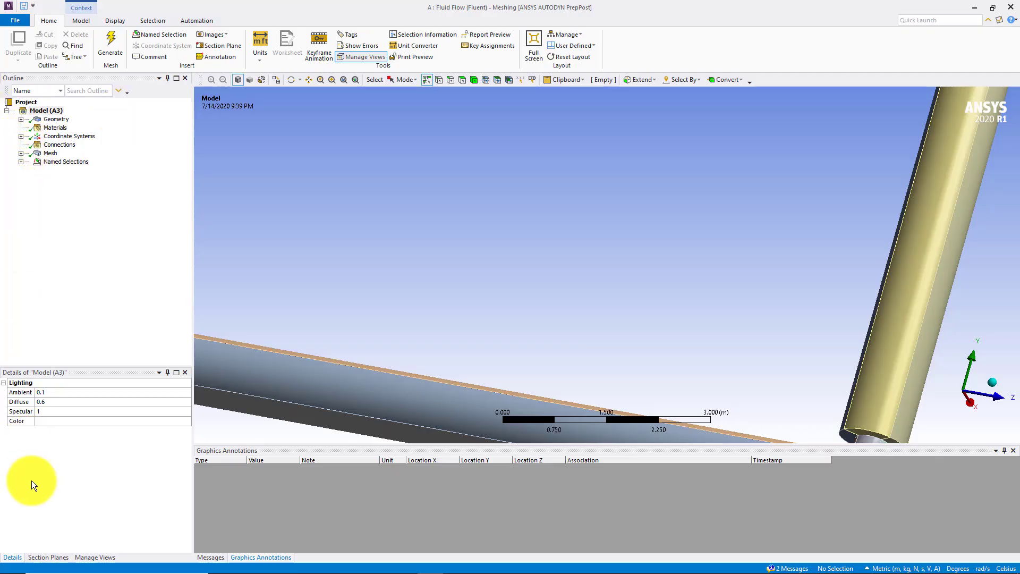
pyautogui.click(51, 153)
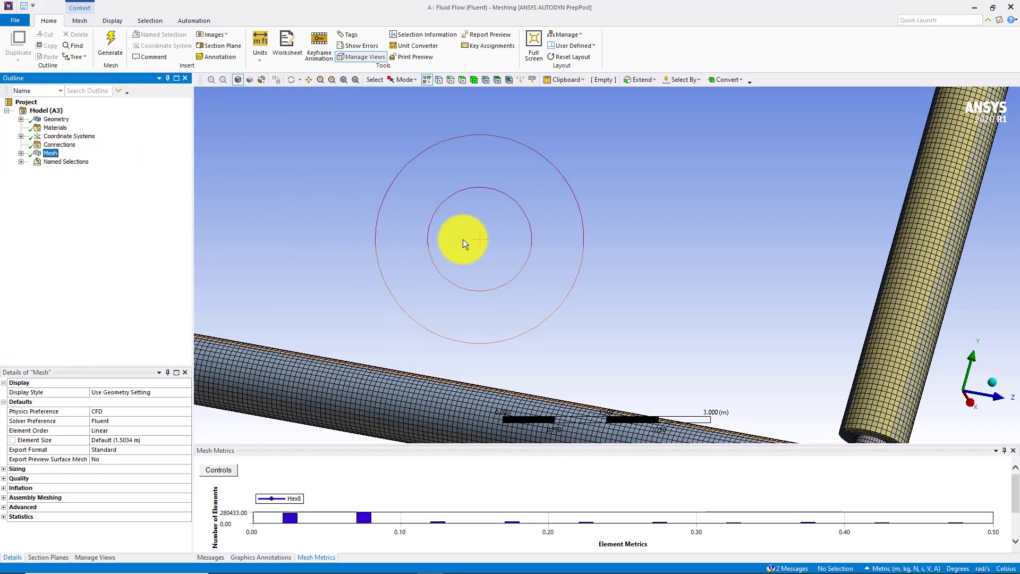
# Activate Section Plane1 and examine the cut mesh through the bend and at both contractions
pyautogui.scroll(-2, 463, 240)
pyautogui.click(48, 558)
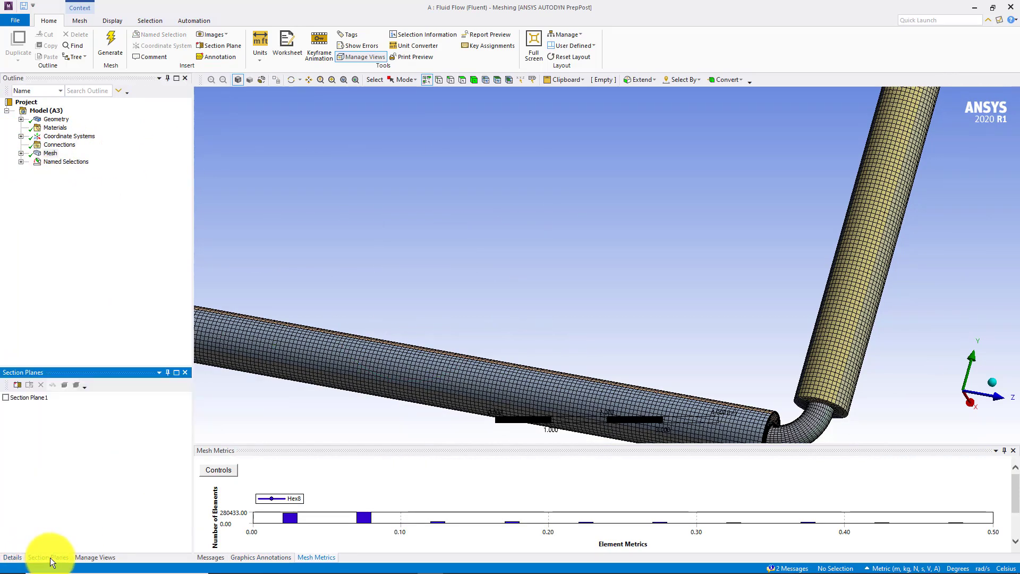
pyautogui.click(6, 398)
pyautogui.moveTo(601, 289); pyautogui.dragTo(468, 265, button='middle')
pyautogui.scroll(5, 547, 296)
pyautogui.scroll(-4, 388, 193)
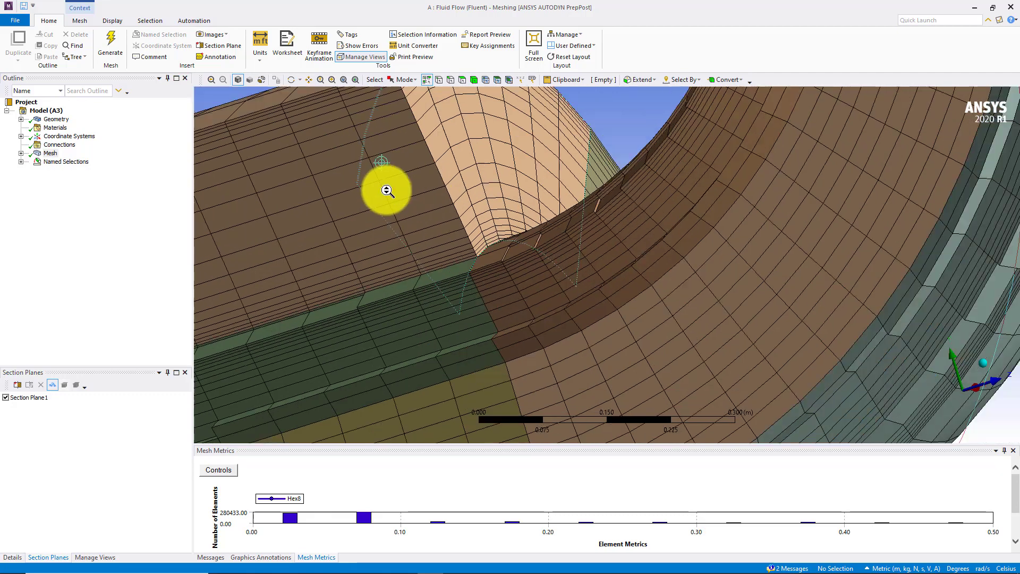
pyautogui.keyDown('ctrl'); pyautogui.moveTo(390, 188); pyautogui.dragTo(424, 229, button='middle'); pyautogui.keyUp('ctrl')
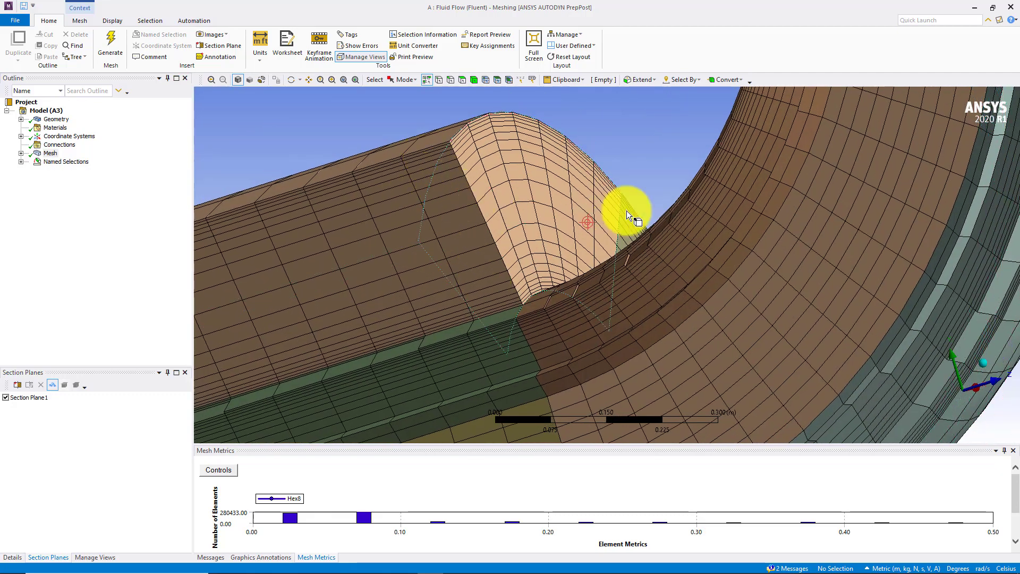
pyautogui.keyDown('ctrl'); pyautogui.moveTo(683, 199); pyautogui.dragTo(398, 414, button='middle'); pyautogui.keyUp('ctrl')
pyautogui.keyDown('ctrl'); pyautogui.moveTo(503, 335); pyautogui.dragTo(501, 258, button='middle'); pyautogui.keyUp('ctrl')
pyautogui.scroll(-5, 538, 169)
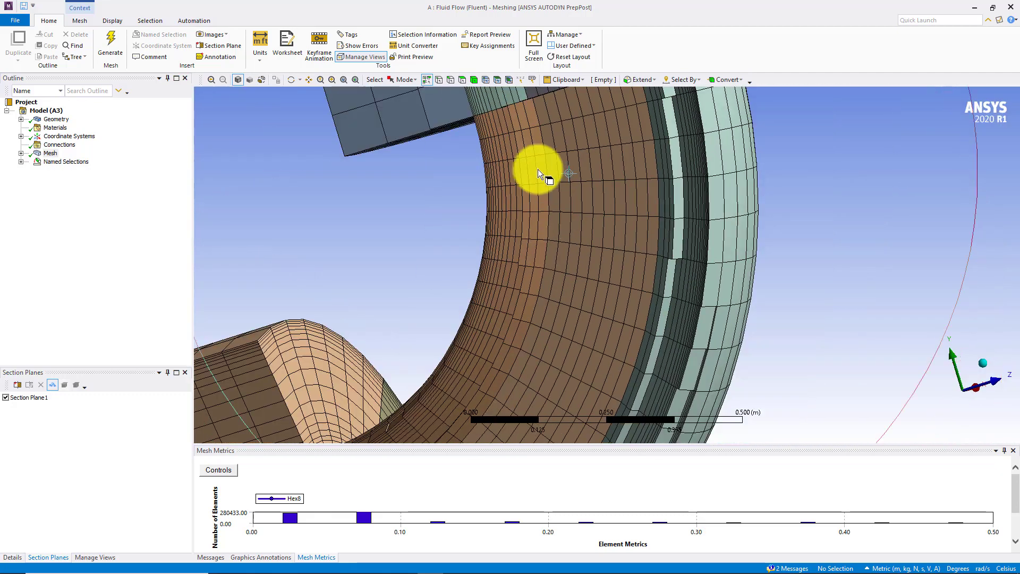
pyautogui.moveTo(555, 169); pyautogui.dragTo(586, 245, button='middle')
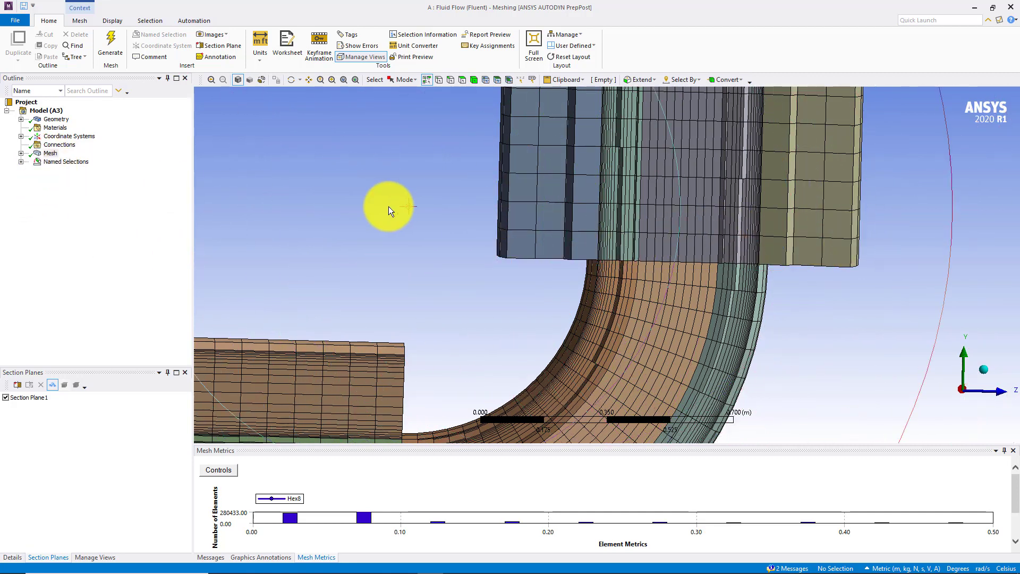
# Turn off Section Plane1 and bring the bend with both pipe contractions into view
pyautogui.click(10, 398)
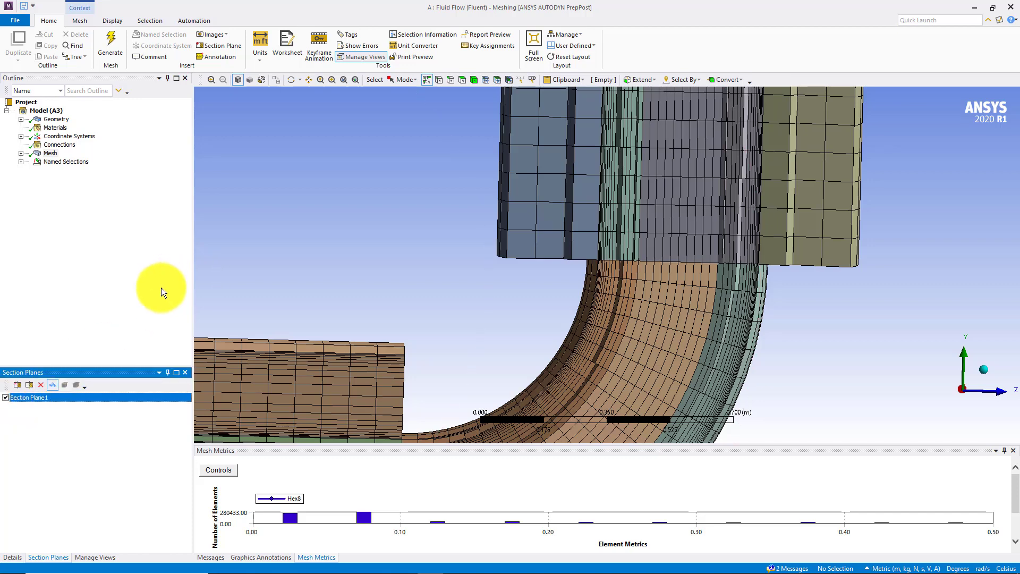
pyautogui.click(5, 398)
pyautogui.scroll(-6, 468, 274)
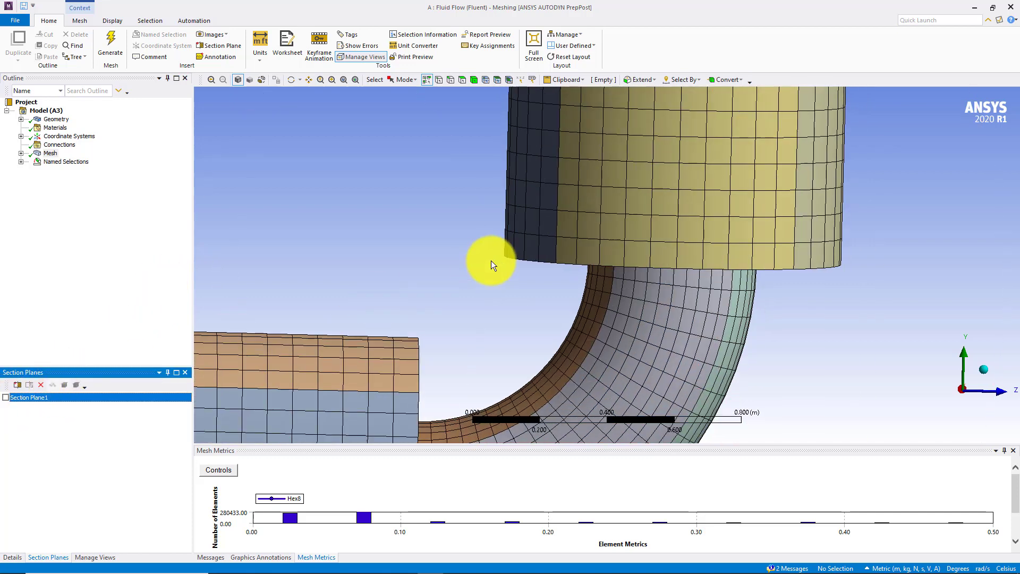
pyautogui.moveTo(523, 276); pyautogui.dragTo(517, 256, button='middle')
pyautogui.scroll(6, 516, 256)
# Show the plain geometry, expand the mesh controls and view Edge Sizing 3 on the pipe model
pyautogui.click(57, 119)
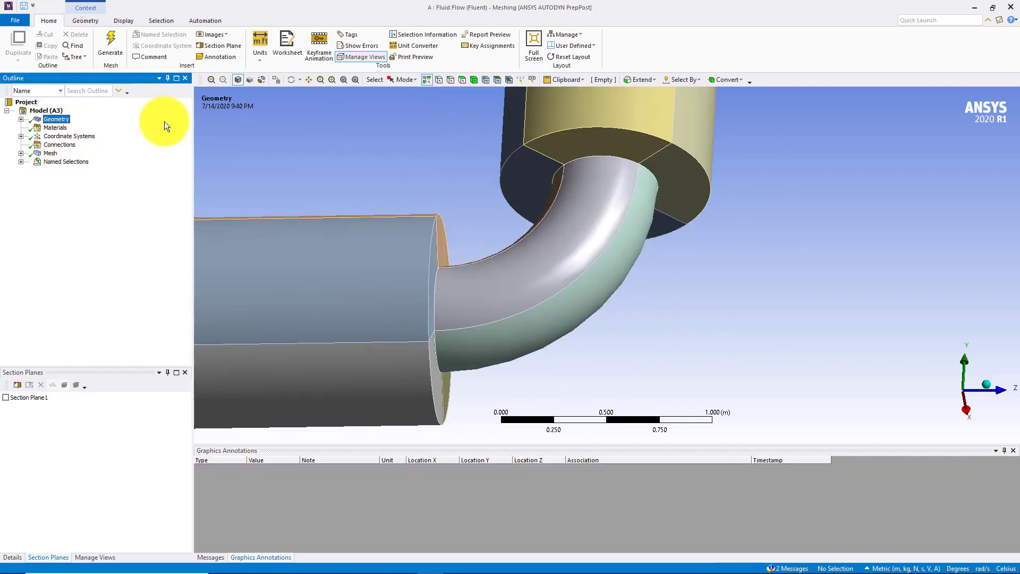
pyautogui.click(21, 154)
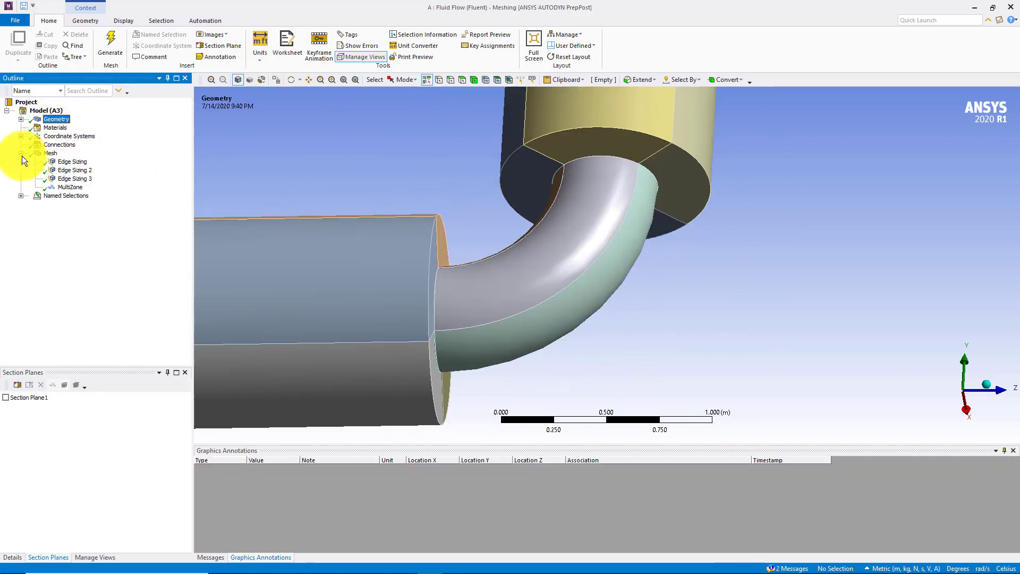
pyautogui.click(75, 178)
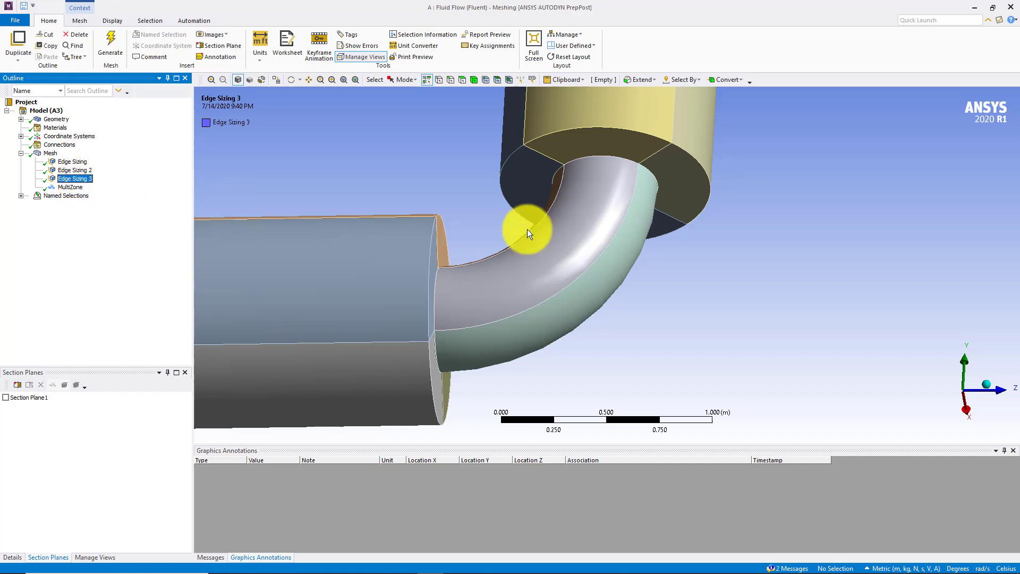
pyautogui.scroll(-6, 523, 250)
pyautogui.moveTo(517, 277); pyautogui.dragTo(686, 207, button='middle')
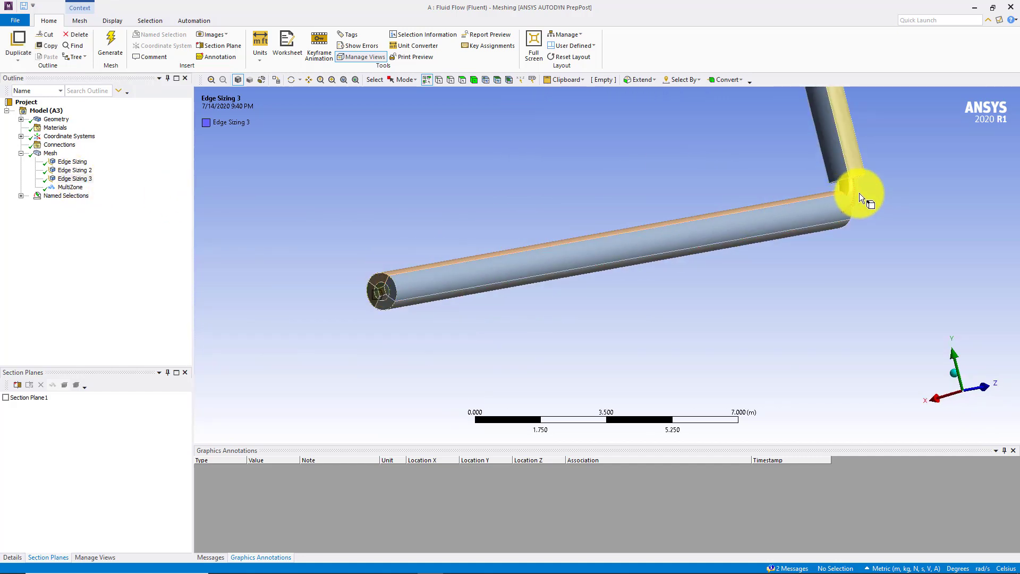
pyautogui.keyDown('ctrl'); pyautogui.moveTo(680, 232); pyautogui.dragTo(615, 273, button='middle'); pyautogui.keyUp('ctrl')
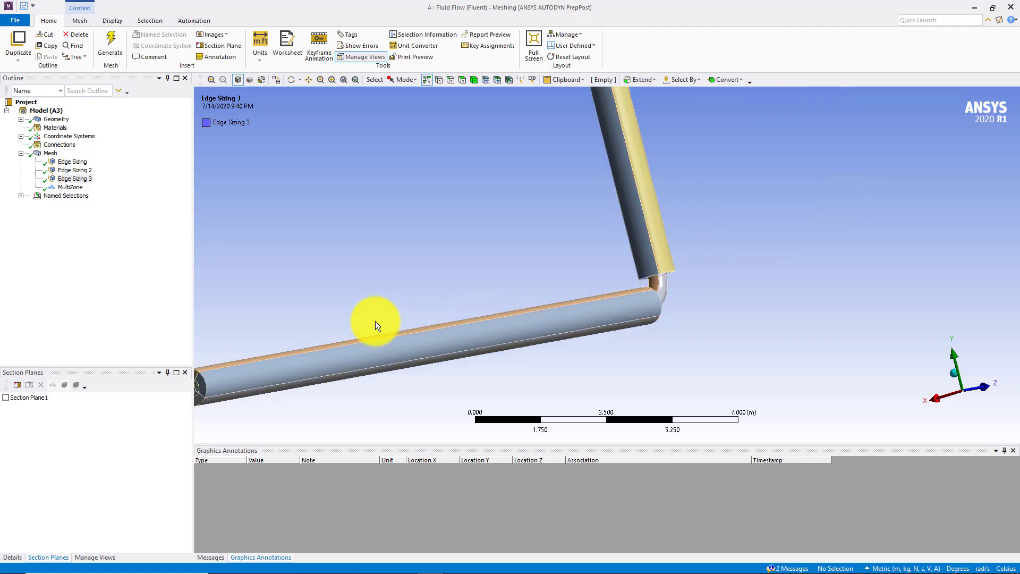
pyautogui.keyDown('ctrl'); pyautogui.moveTo(646, 237); pyautogui.dragTo(727, 199, button='middle'); pyautogui.keyUp('ctrl')
# Examine which edges Edge Sizing 3 and Edge Sizing 2 cover on the horizontal pipe's end face
pyautogui.click(72, 179)
pyautogui.moveTo(250, 215); pyautogui.dragTo(297, 231, button='middle')
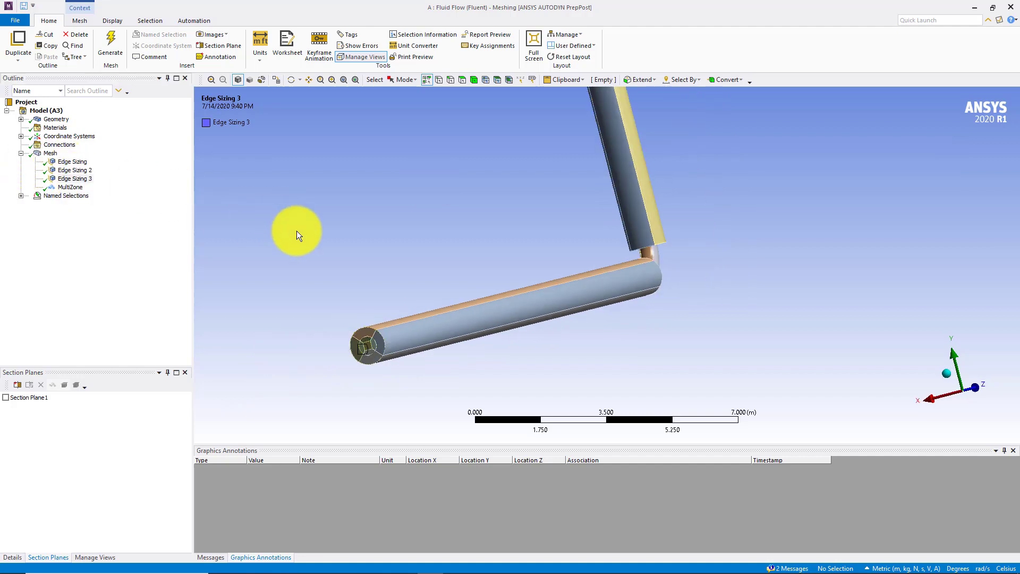
pyautogui.scroll(5, 289, 252)
pyautogui.keyDown('ctrl'); pyautogui.moveTo(279, 282); pyautogui.dragTo(691, 84, button='middle'); pyautogui.keyUp('ctrl')
pyautogui.scroll(5, 425, 213)
pyautogui.keyDown('ctrl'); pyautogui.moveTo(354, 214); pyautogui.dragTo(531, 178, button='middle'); pyautogui.keyUp('ctrl')
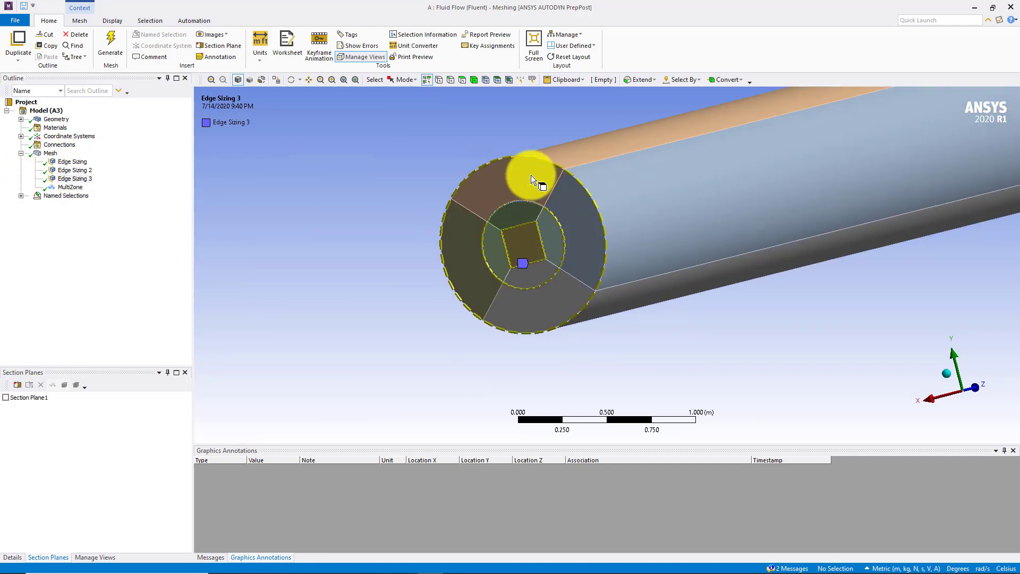
pyautogui.click(77, 173)
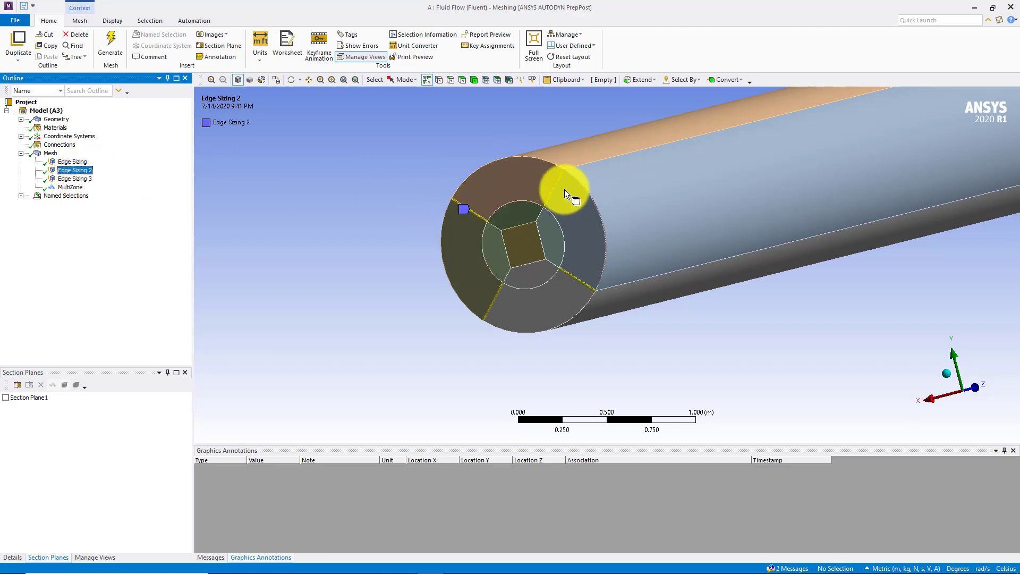
# Insert a mesh sizing scoped to the four radial edges on the upright pipe's contraction face
pyautogui.keyDown('ctrl'); pyautogui.moveTo(945, 151); pyautogui.dragTo(526, 340, button='middle'); pyautogui.keyUp('ctrl')
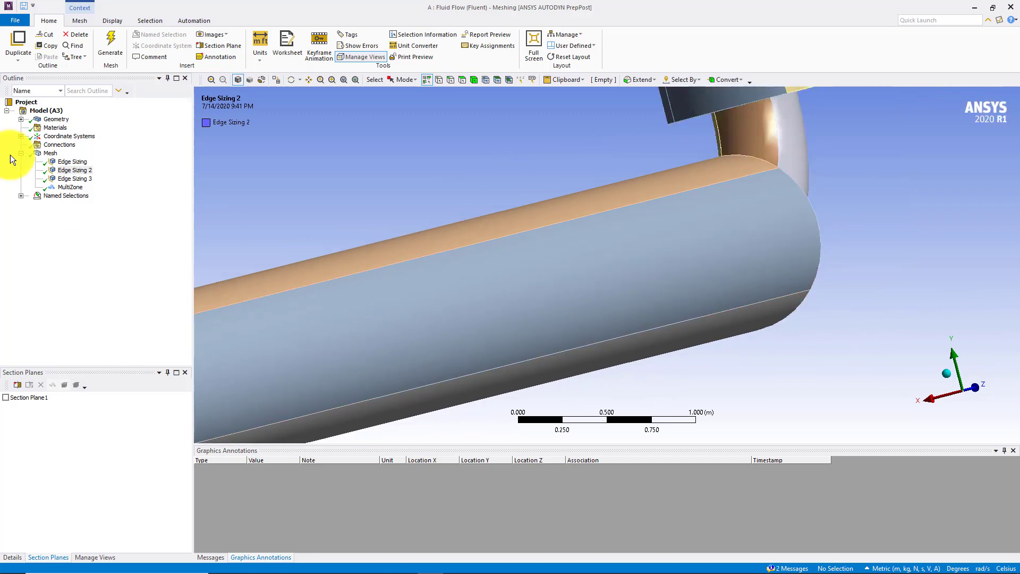
pyautogui.rightClick(57, 156)
pyautogui.moveTo(81, 160)
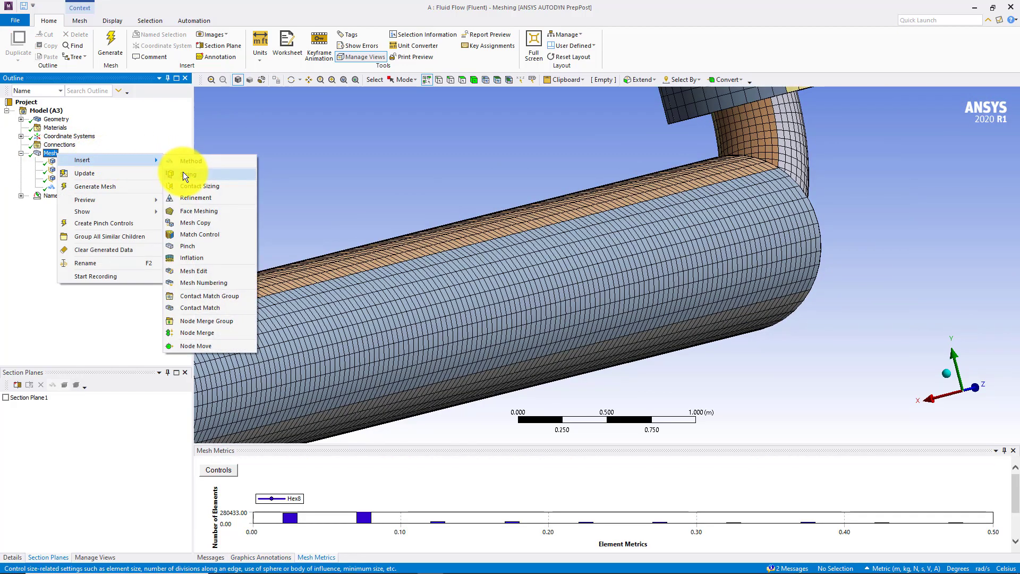
pyautogui.click(185, 175)
pyautogui.moveTo(421, 203); pyautogui.dragTo(440, 219, button='middle')
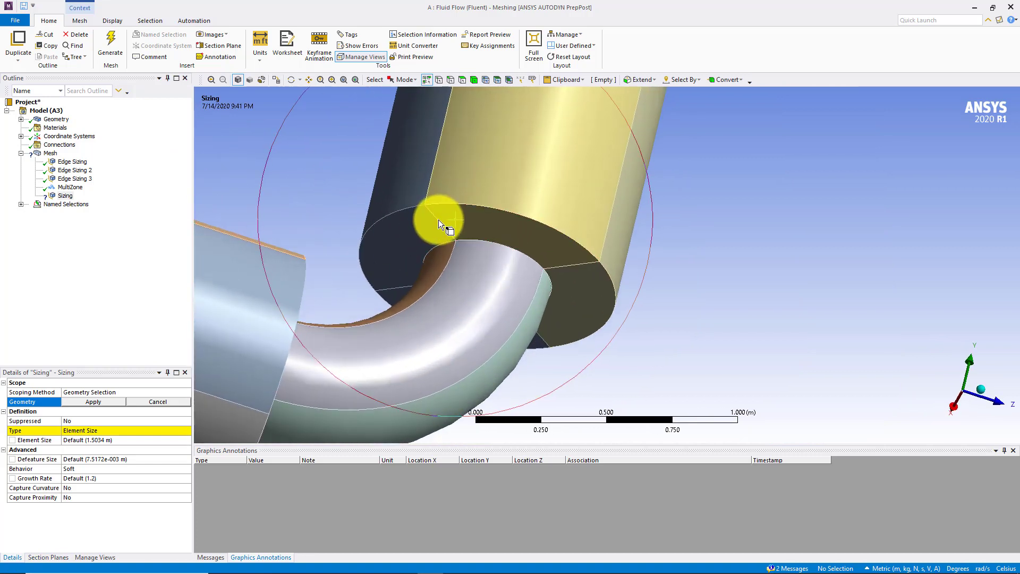
pyautogui.click(438, 219)
pyautogui.keyDown('ctrl'); pyautogui.click(398, 286); pyautogui.keyUp('ctrl')
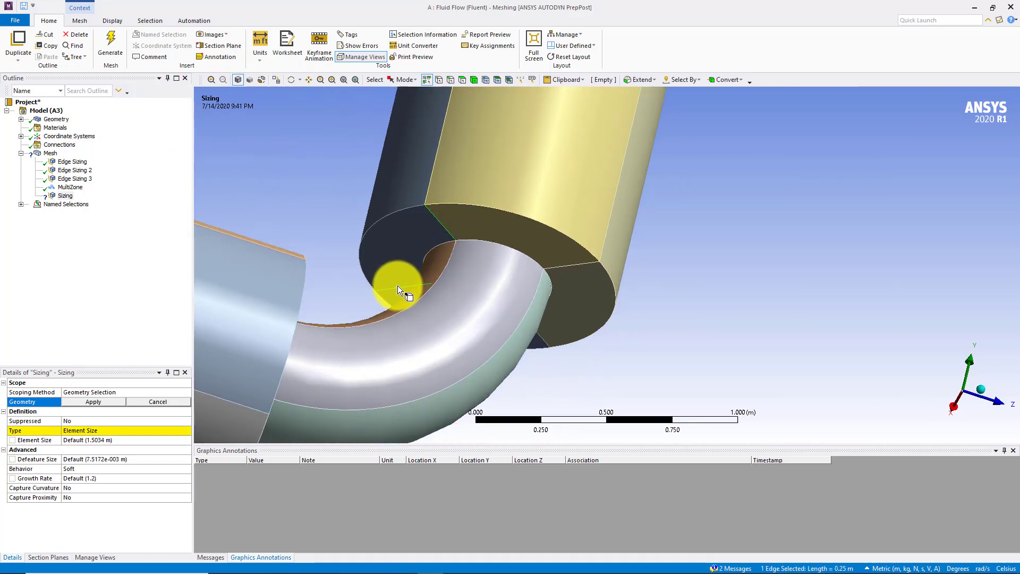
pyautogui.keyDown('ctrl'); pyautogui.click(542, 340); pyautogui.keyUp('ctrl')
pyautogui.keyDown('ctrl'); pyautogui.click(573, 265); pyautogui.keyUp('ctrl')
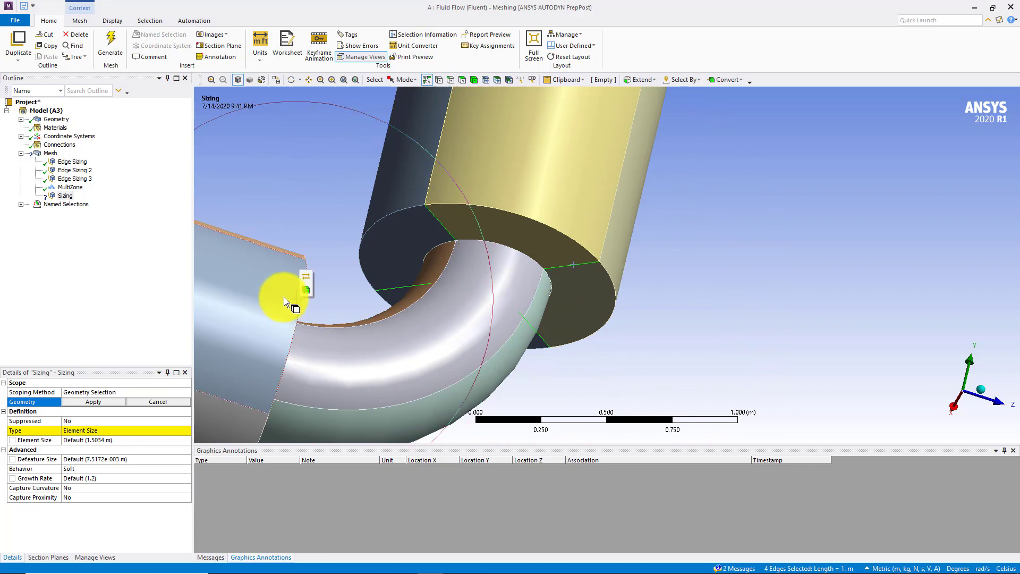
pyautogui.click(92, 402)
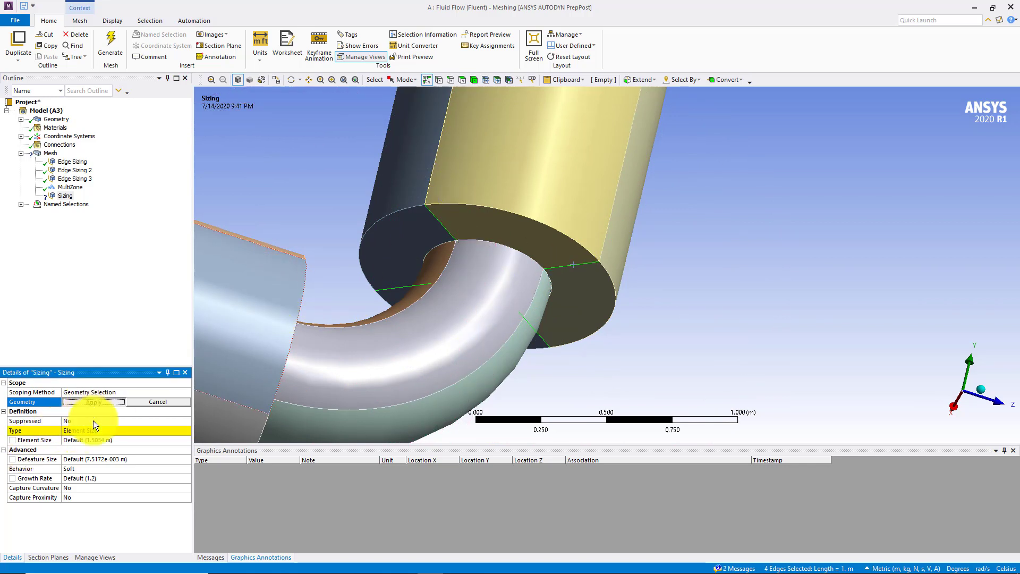
# Define the new edge sizing by Number of Divisions with 20 divisions and Hard behavior
pyautogui.click(94, 429)
pyautogui.click(186, 431)
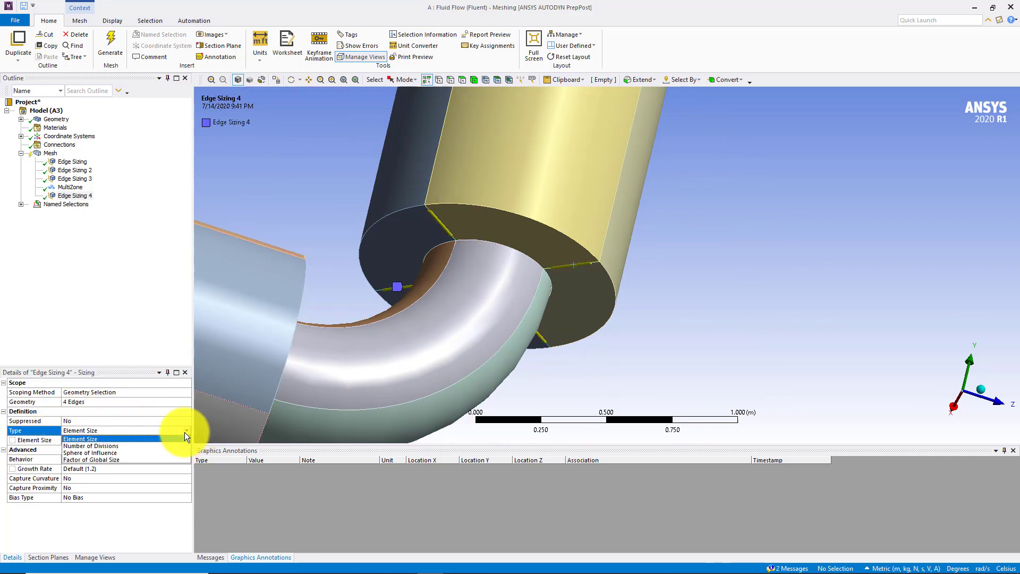
pyautogui.click(91, 445)
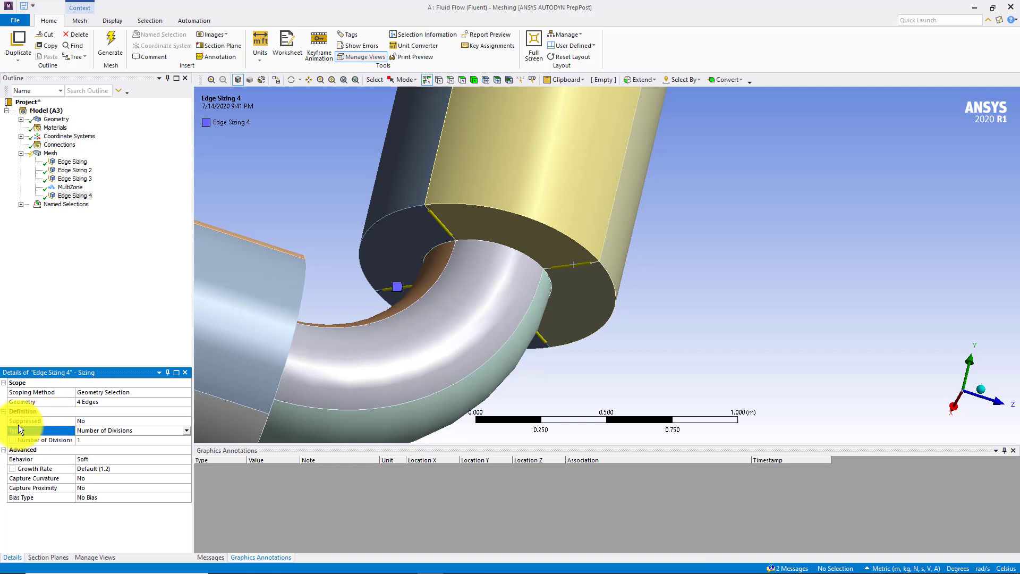
pyautogui.click(102, 441)
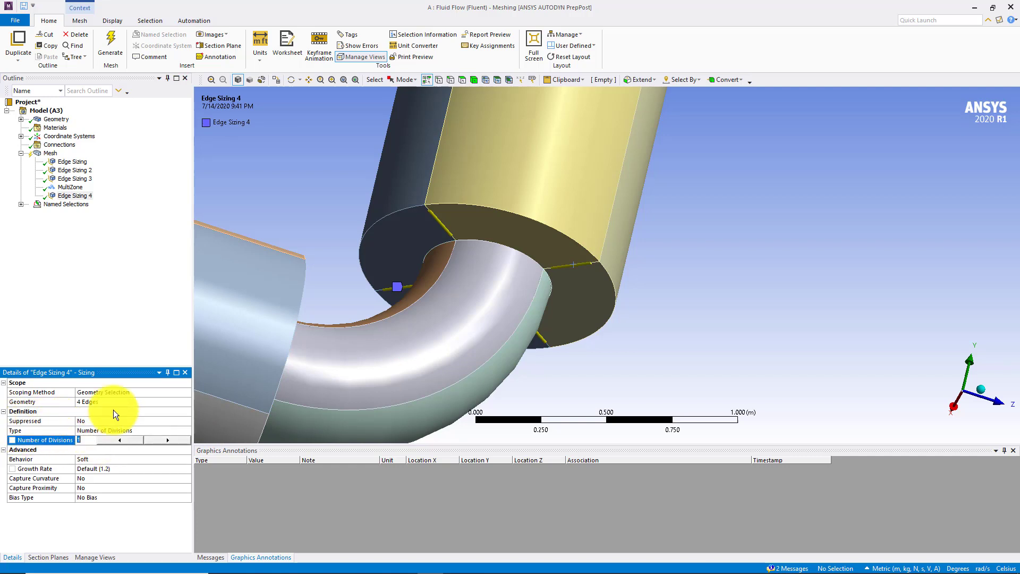
pyautogui.write('20')
pyautogui.press('Return')
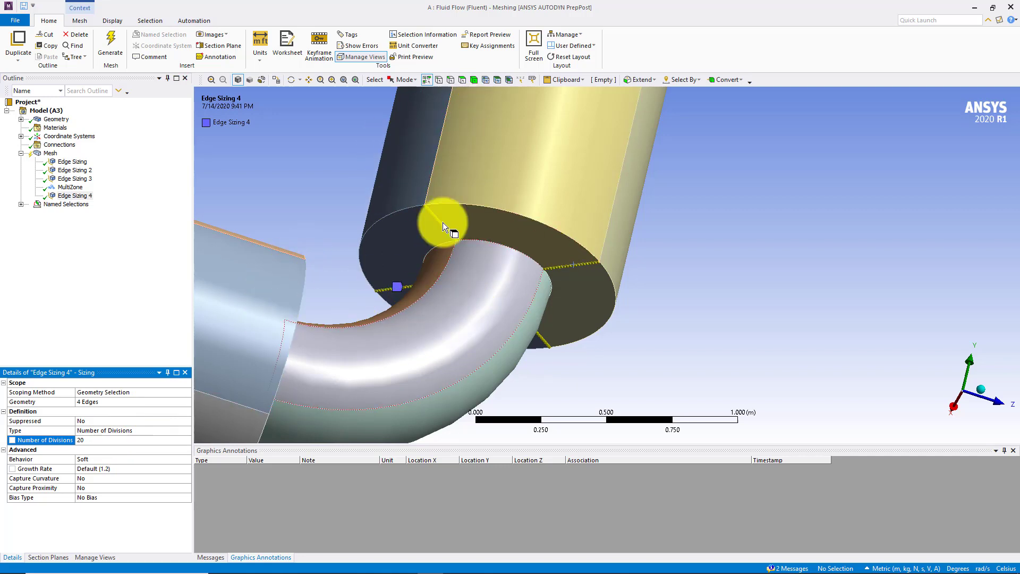
pyautogui.click(108, 458)
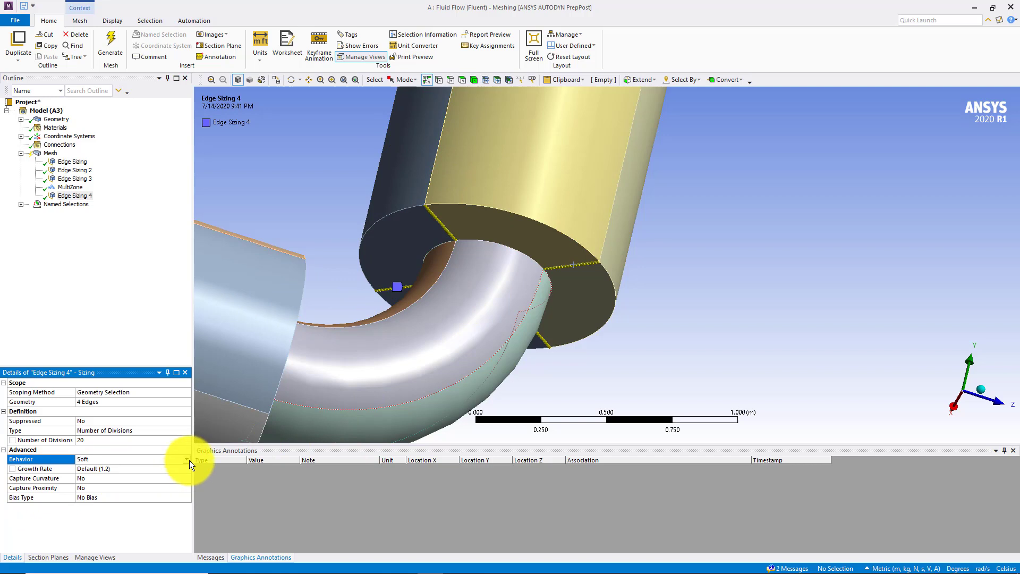
pyautogui.click(187, 459)
pyautogui.click(89, 474)
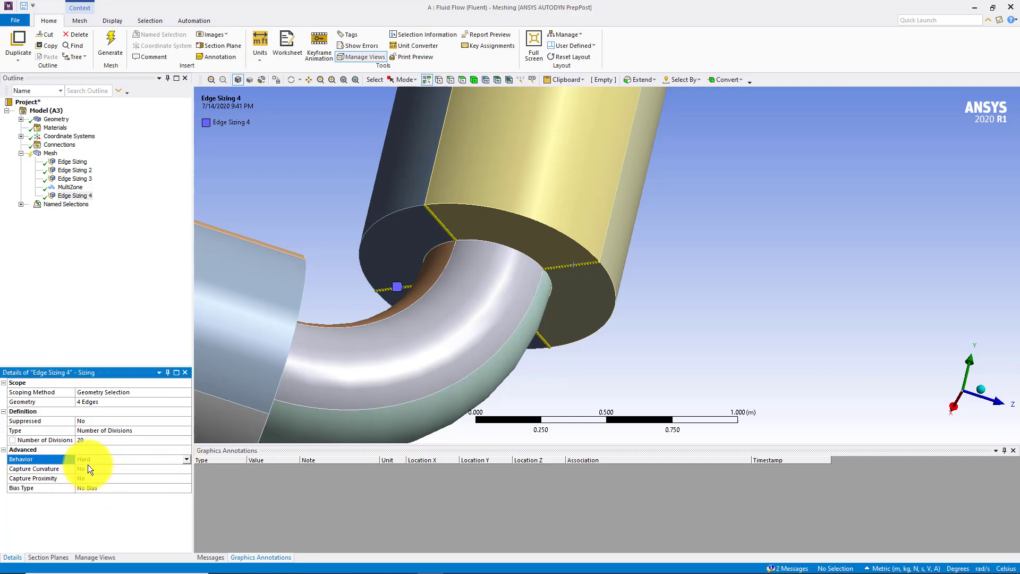
# Apply the bias type that refines toward both edge ends to Edge Sizing 4, with a bias factor of 10
pyautogui.click(106, 487)
pyautogui.click(186, 488)
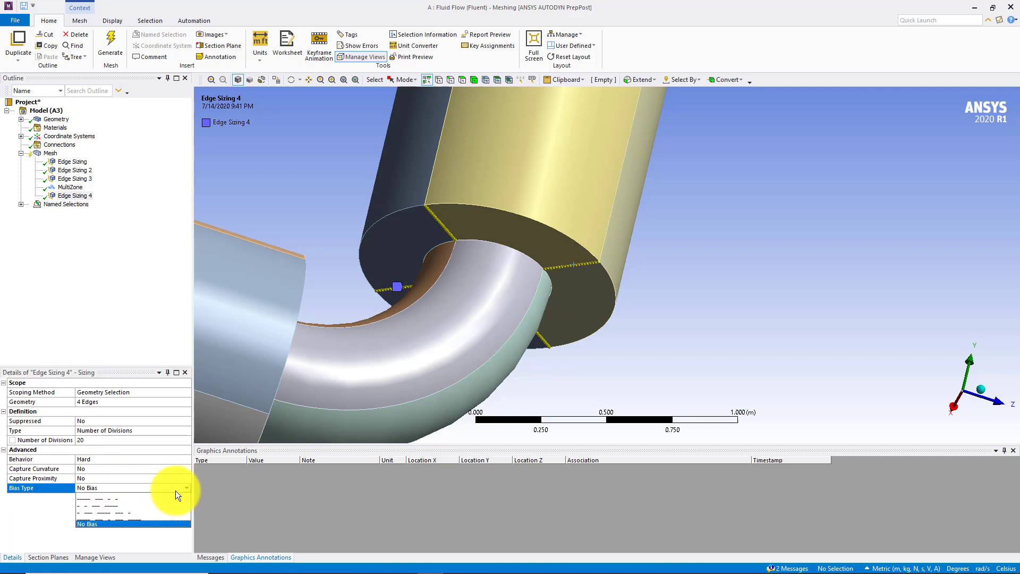
pyautogui.click(120, 510)
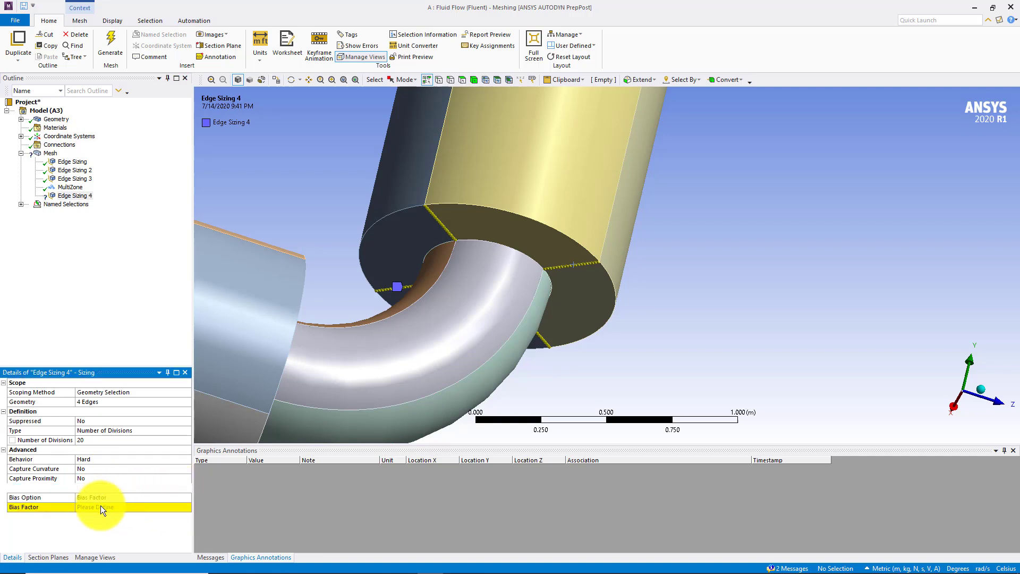
pyautogui.click(100, 507)
pyautogui.write('10')
pyautogui.press('Return')
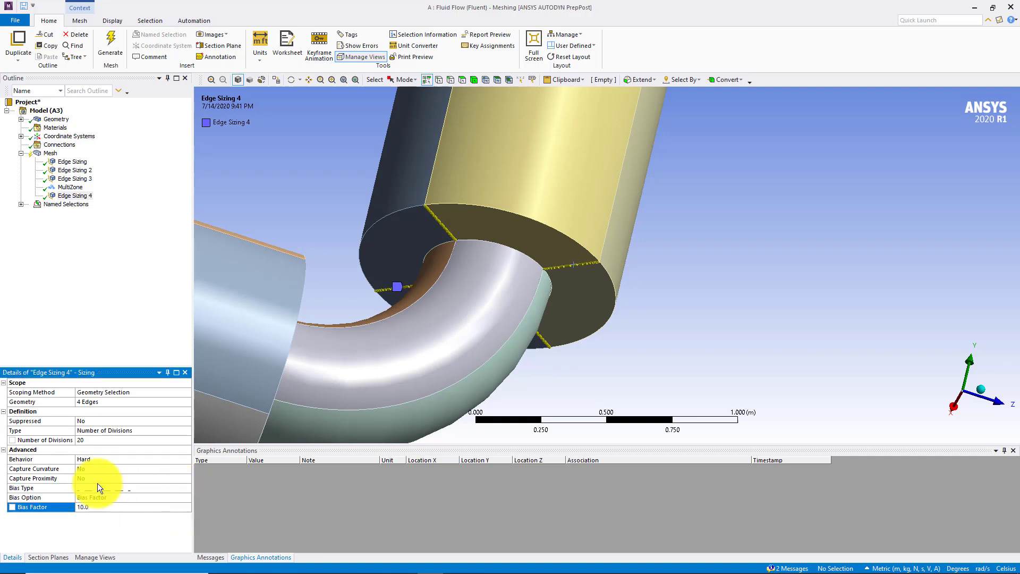
# Inspect the biased divisions on a radial edge, generate the mesh and review it on the contraction face and around the bend
pyautogui.scroll(5, 544, 215)
pyautogui.keyDown('ctrl'); pyautogui.moveTo(294, 231); pyautogui.dragTo(668, 313, button='middle'); pyautogui.keyUp('ctrl')
pyautogui.scroll(4, 667, 313)
pyautogui.keyDown('ctrl'); pyautogui.moveTo(463, 235); pyautogui.dragTo(721, 374, button='middle'); pyautogui.keyUp('ctrl')
pyautogui.scroll(3, 547, 282)
pyautogui.keyDown('ctrl'); pyautogui.moveTo(542, 257); pyautogui.dragTo(517, 232, button='middle'); pyautogui.keyUp('ctrl')
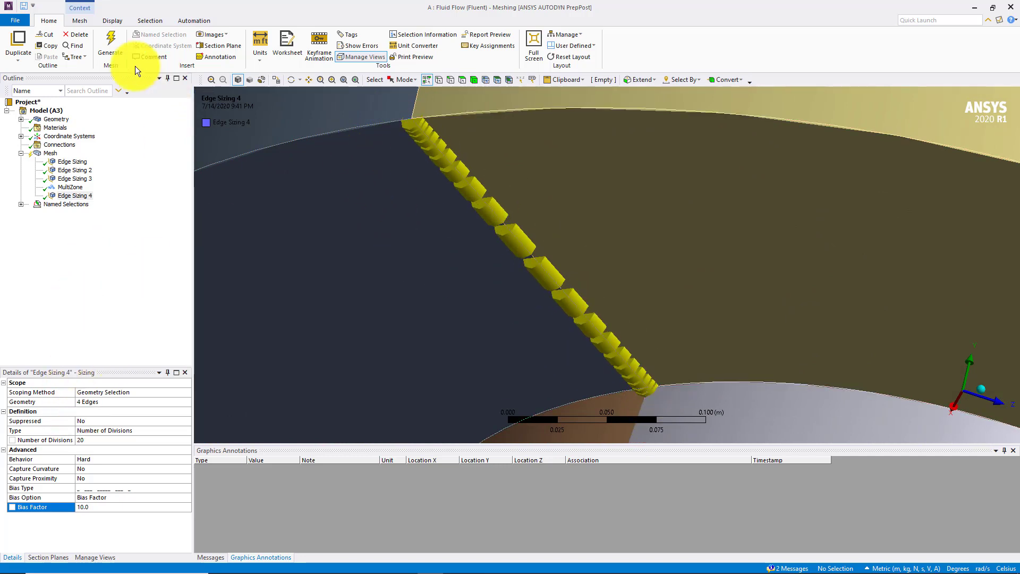
pyautogui.click(115, 43)
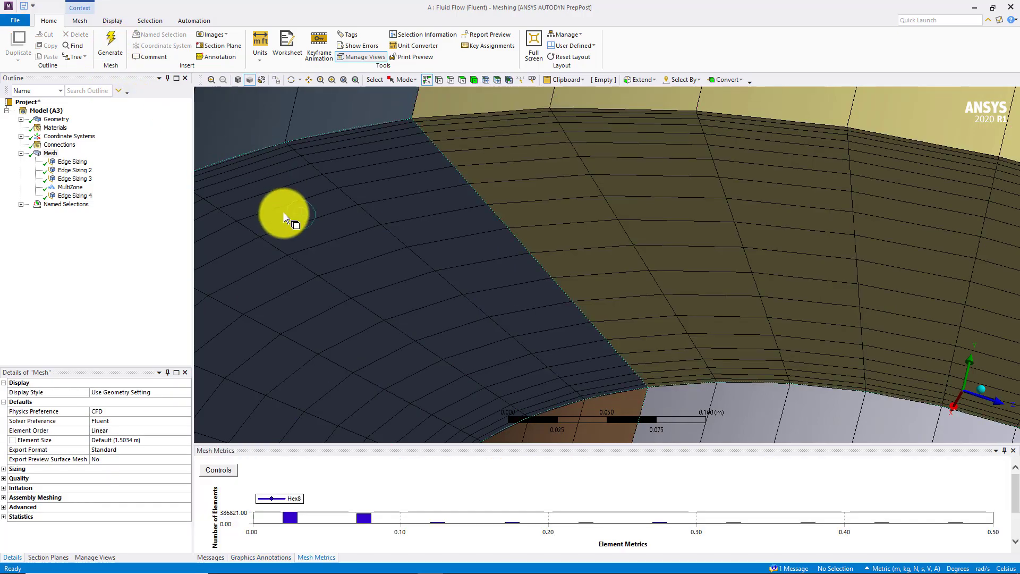
pyautogui.scroll(-12, 272, 178)
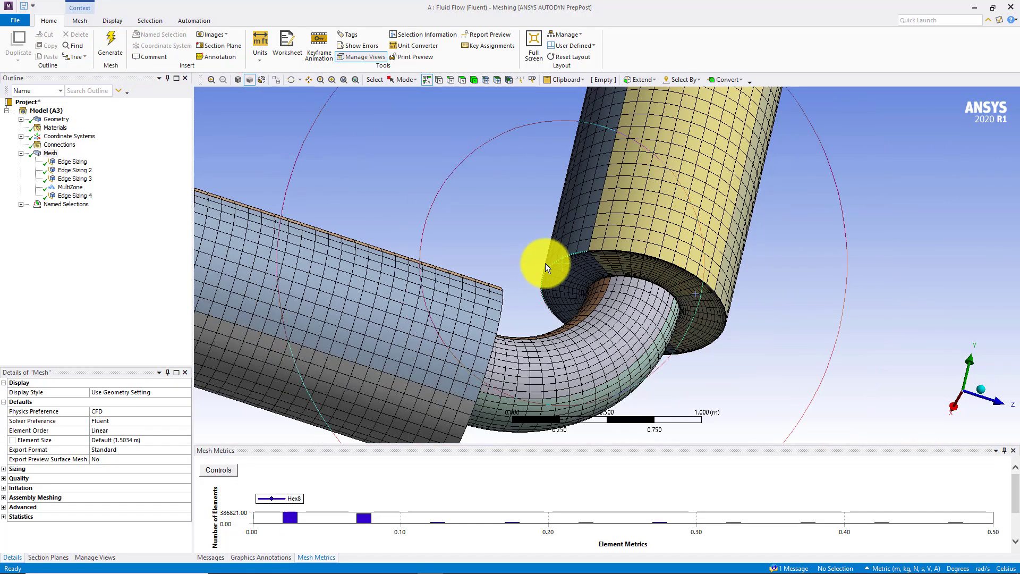
pyautogui.moveTo(546, 263); pyautogui.dragTo(417, 242, button='middle')
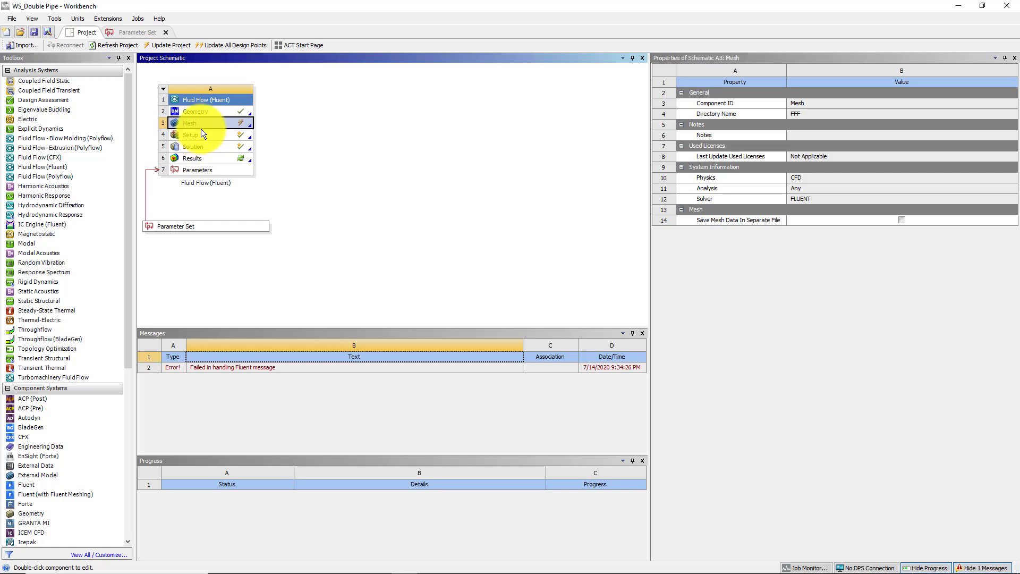
# Update the Mesh cell of the Fluid Flow (Fluent) system in the Workbench project schematic
pyautogui.rightClick(199, 124)
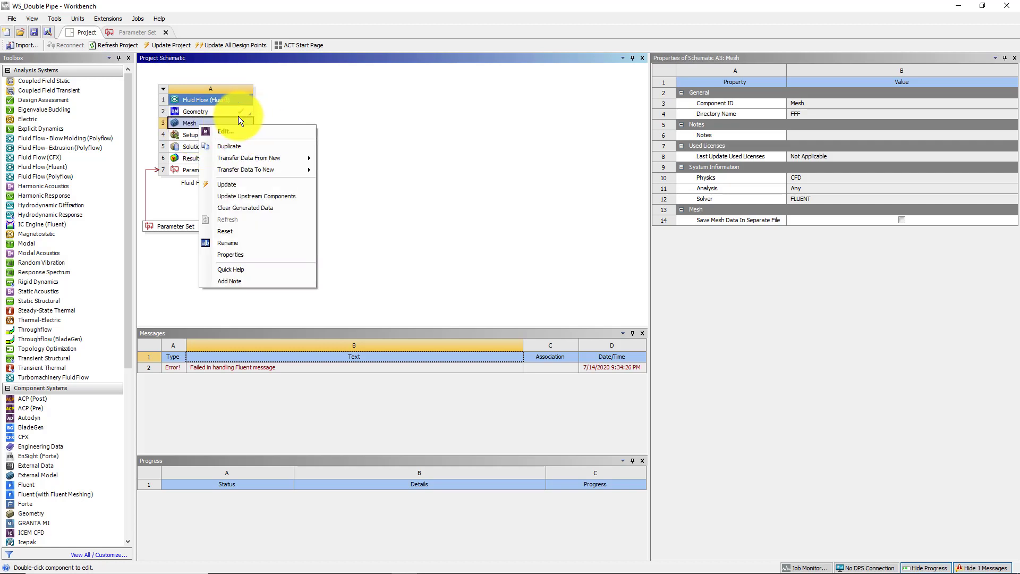
pyautogui.click(245, 126)
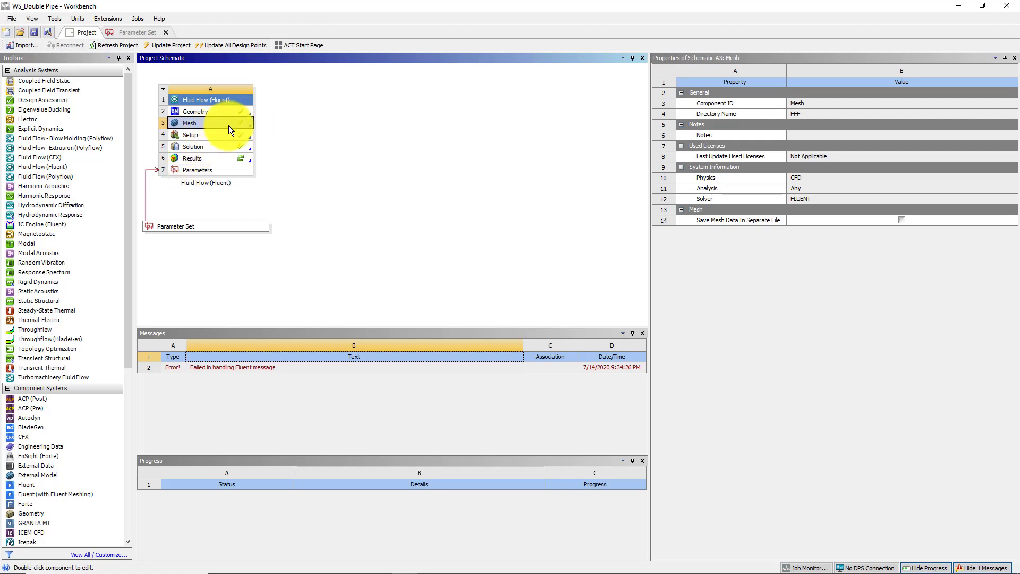
pyautogui.rightClick(199, 124)
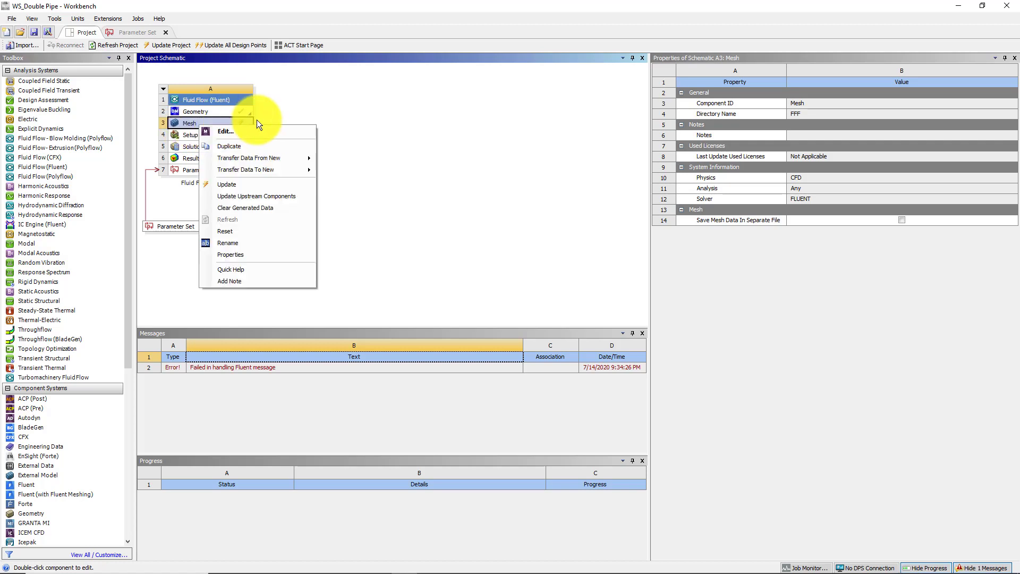
pyautogui.click(201, 123)
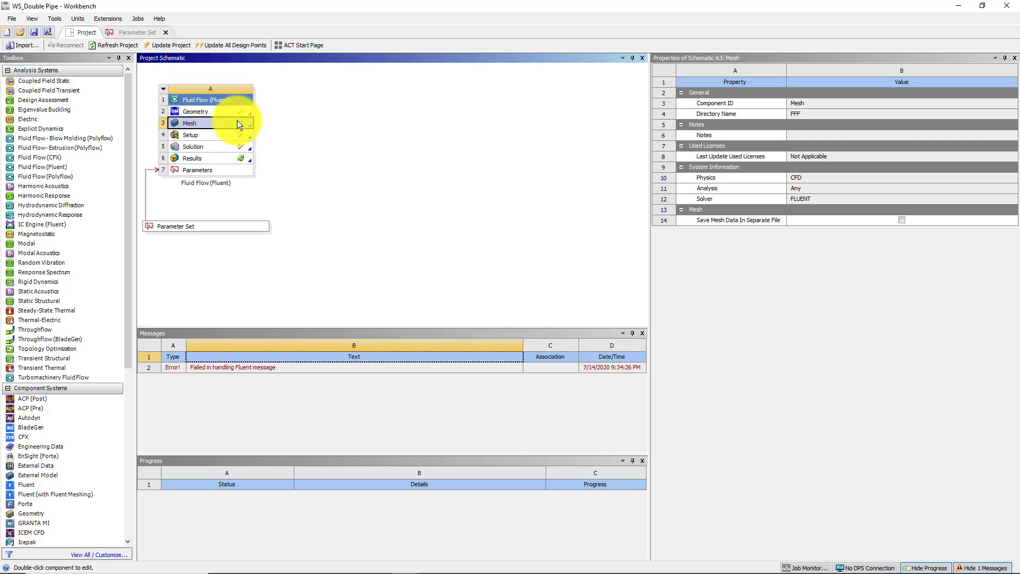
pyautogui.rightClick(209, 123)
pyautogui.click(242, 182)
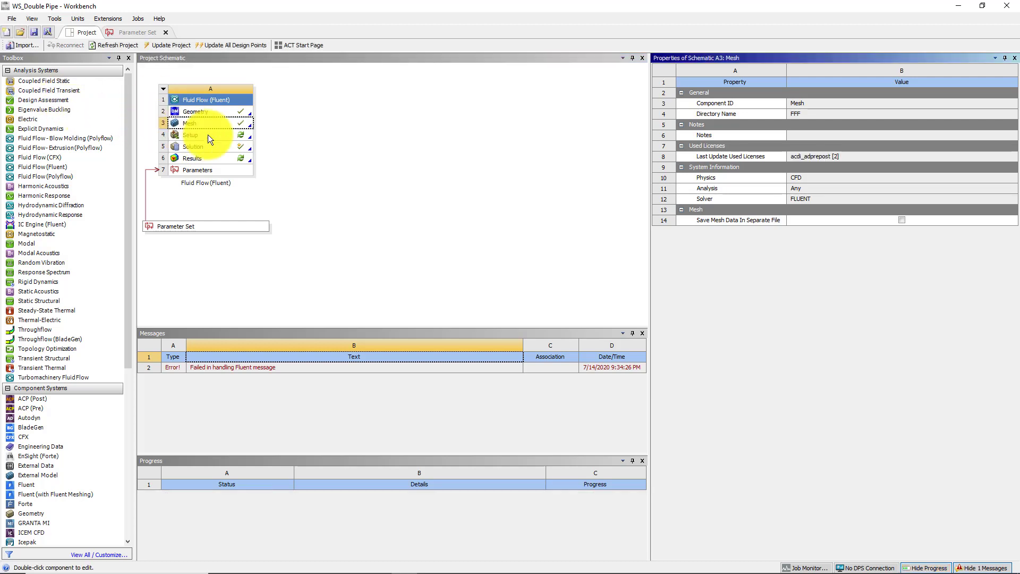
# Open the system's Setup with the changed upstream mesh loaded and start Fluent with 4 solver processes
pyautogui.doubleClick(197, 136)
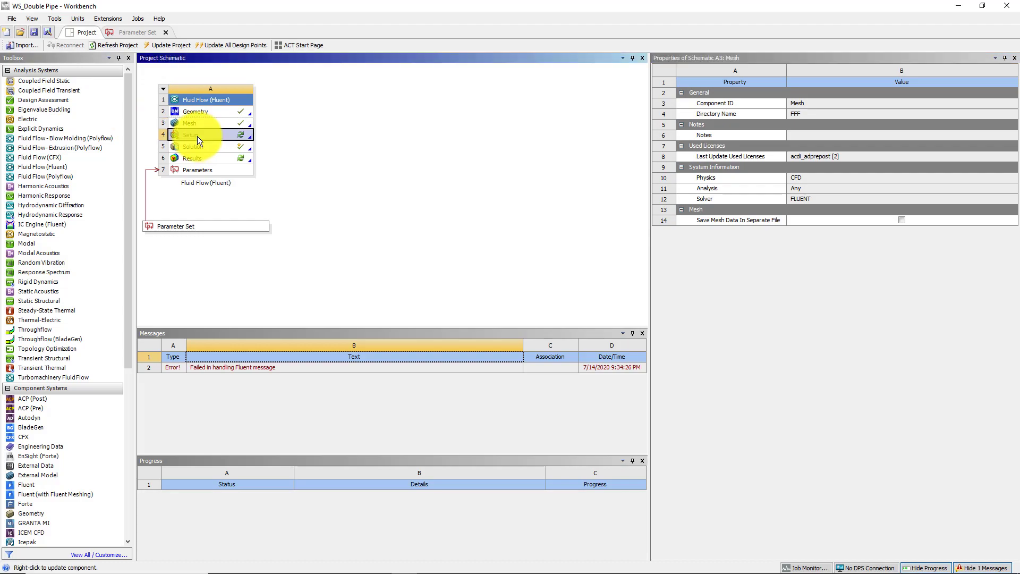
pyautogui.click(524, 332)
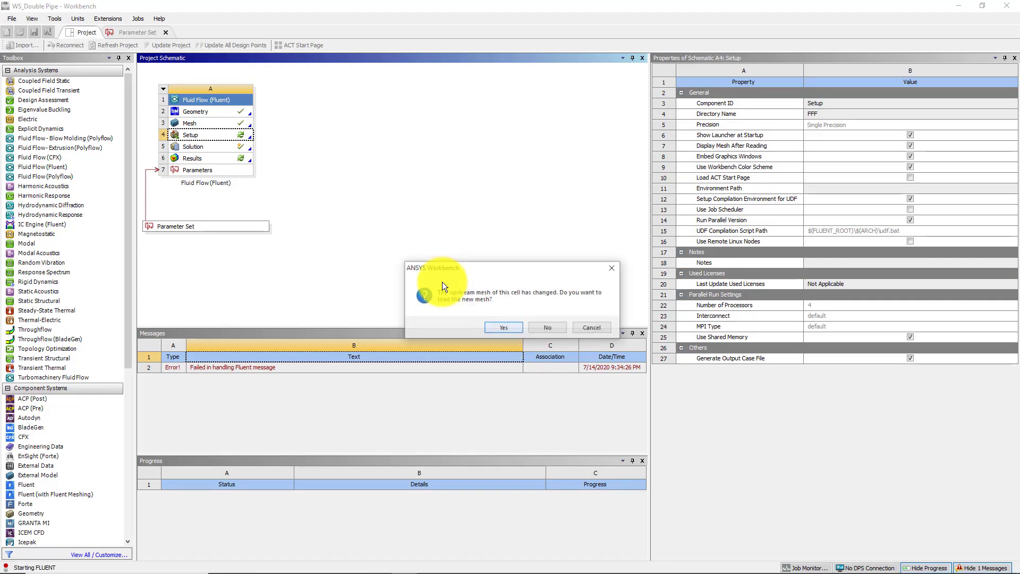
pyautogui.click(506, 328)
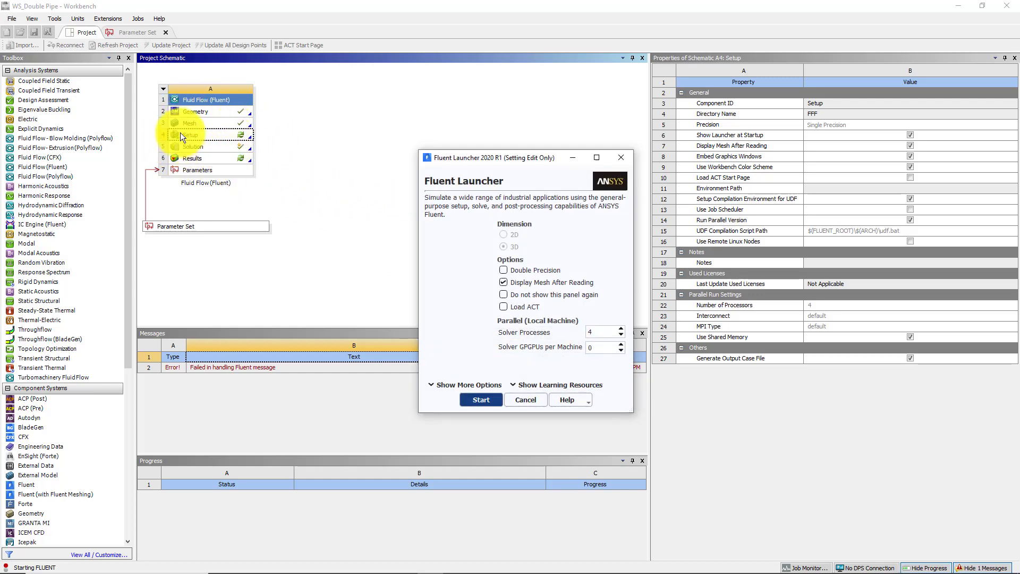
pyautogui.click(480, 399)
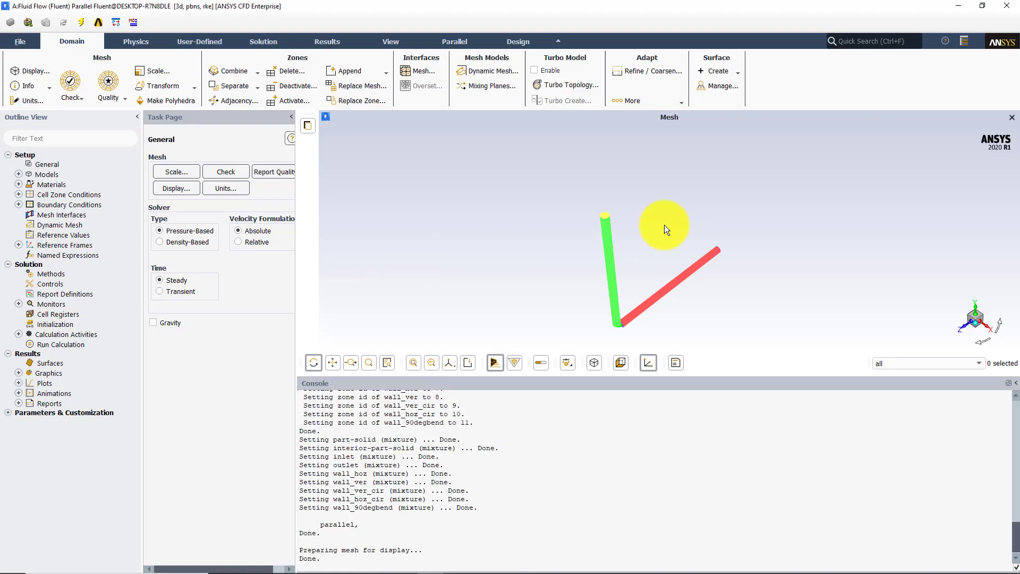
# Examine the loaded mesh in Fluent around the 90-degree bend and both contraction faces
pyautogui.moveTo(664, 225); pyautogui.dragTo(562, 252)
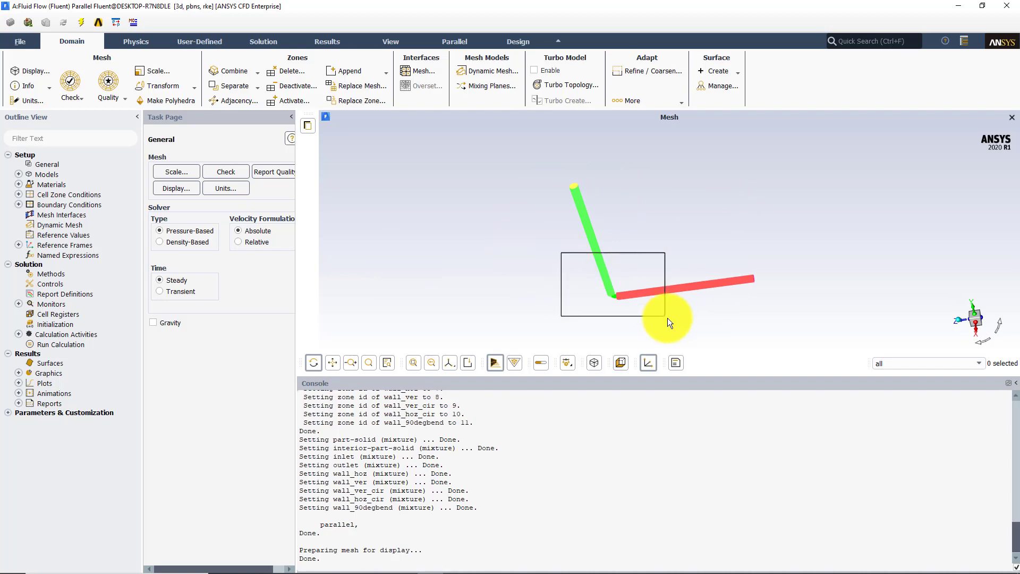
pyautogui.moveTo(668, 317); pyautogui.dragTo(670, 321, button='middle')
pyautogui.moveTo(599, 234); pyautogui.dragTo(690, 305, button='middle')
pyautogui.moveTo(652, 267); pyautogui.dragTo(650, 245)
pyautogui.moveTo(719, 319); pyautogui.dragTo(627, 174, button='middle')
pyautogui.moveTo(665, 202); pyautogui.dragTo(754, 307)
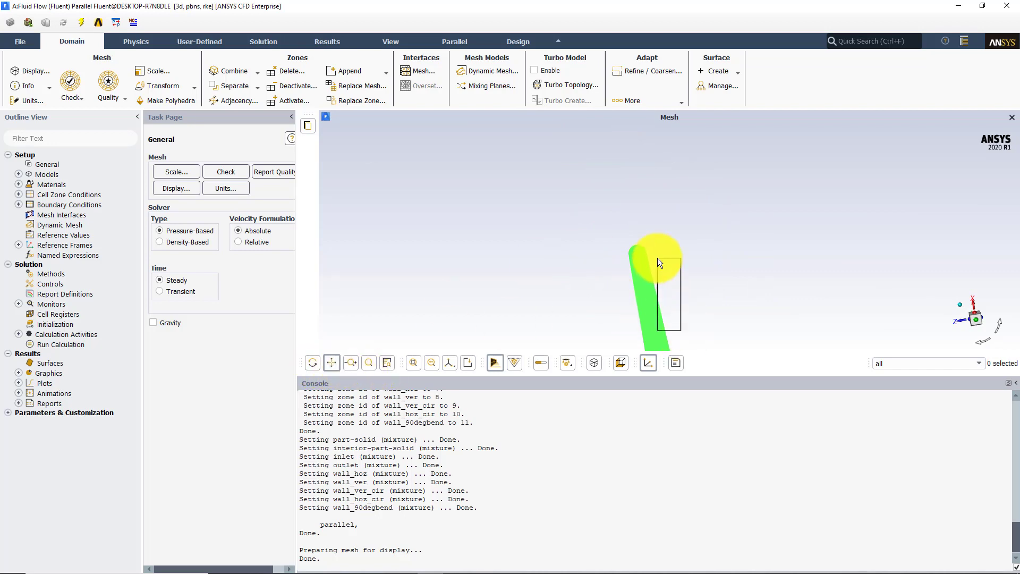
pyautogui.moveTo(658, 258); pyautogui.dragTo(657, 258, button='middle')
pyautogui.moveTo(655, 258); pyautogui.dragTo(651, 259)
pyautogui.moveTo(712, 293); pyautogui.dragTo(713, 293, button='middle')
pyautogui.moveTo(631, 229); pyautogui.dragTo(664, 267)
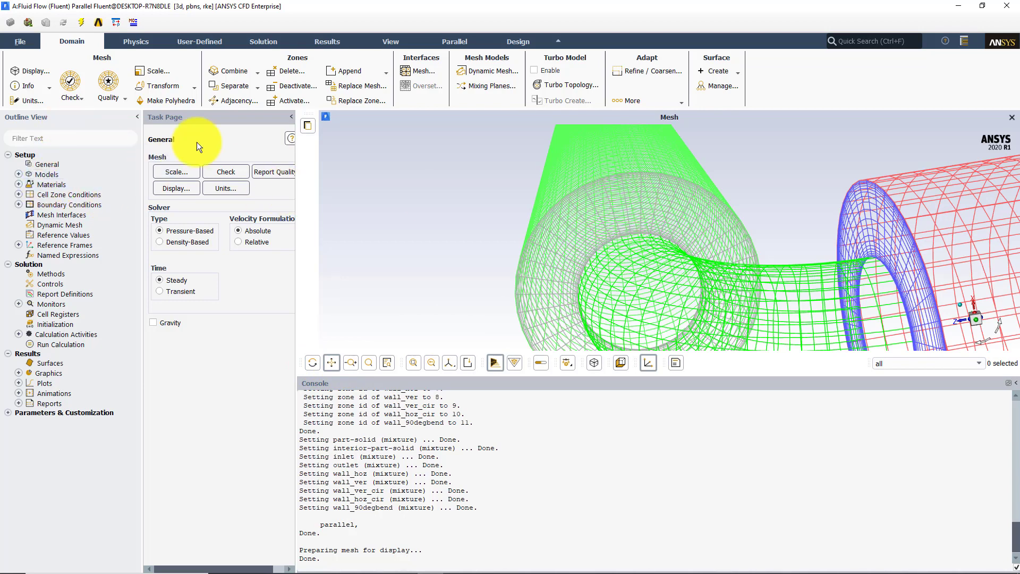
# Report the mesh size and check the density and viscosity of the fluid material
pyautogui.click(28, 86)
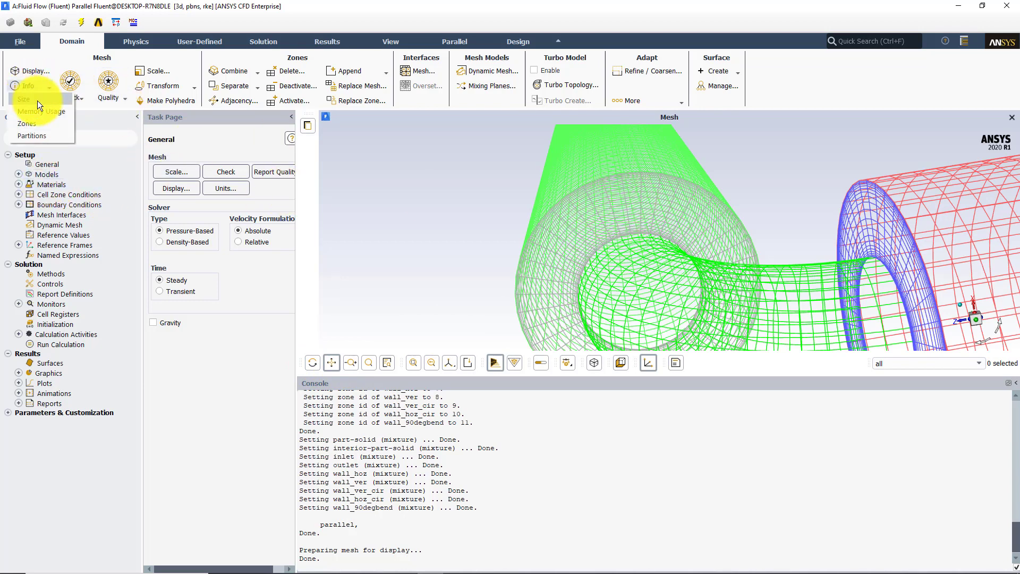
pyautogui.click(38, 101)
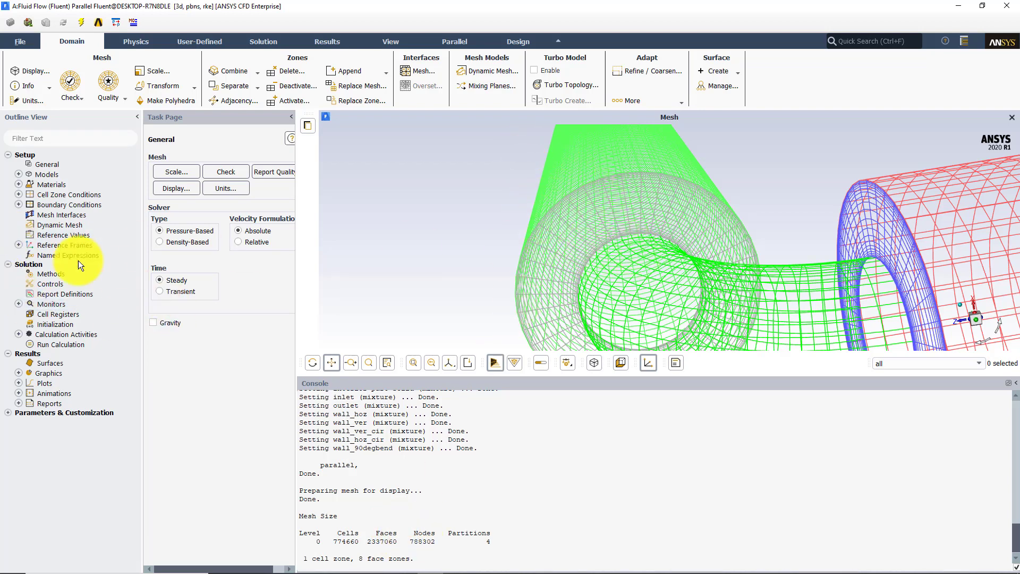
pyautogui.doubleClick(47, 182)
pyautogui.doubleClick(176, 184)
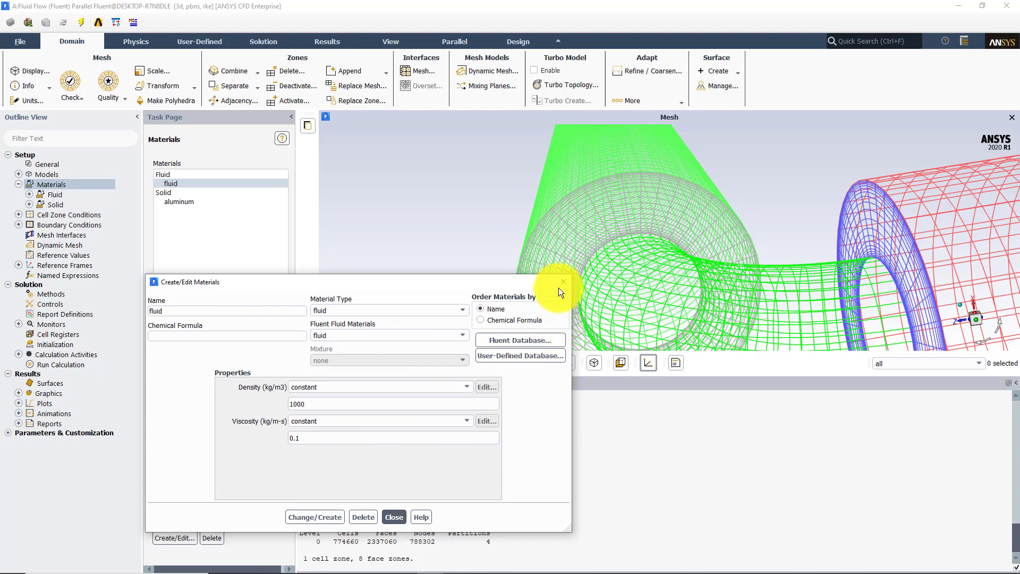
pyautogui.click(563, 282)
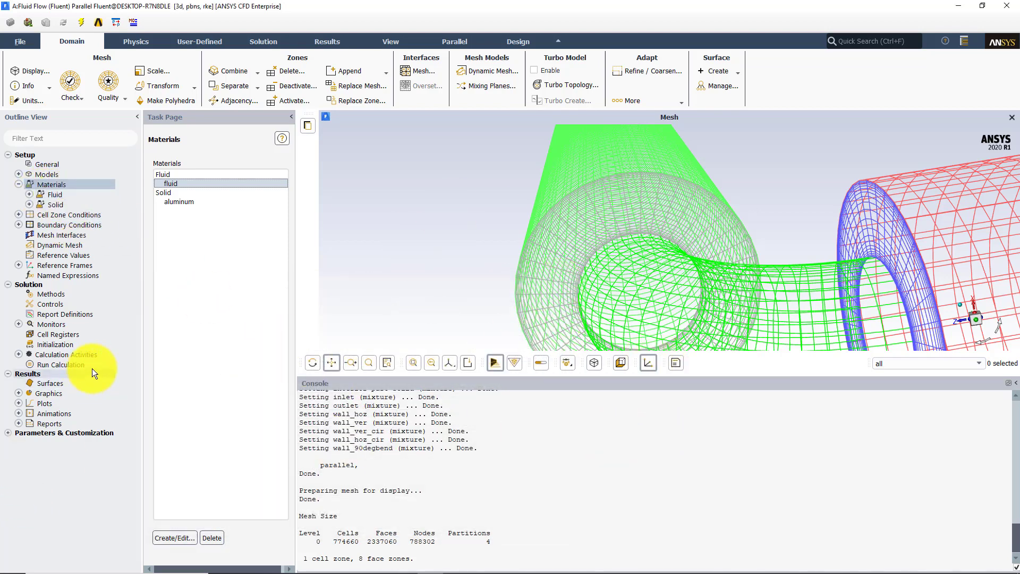
# Start the solution calculation on the new mesh for 500 iterations
pyautogui.click(74, 364)
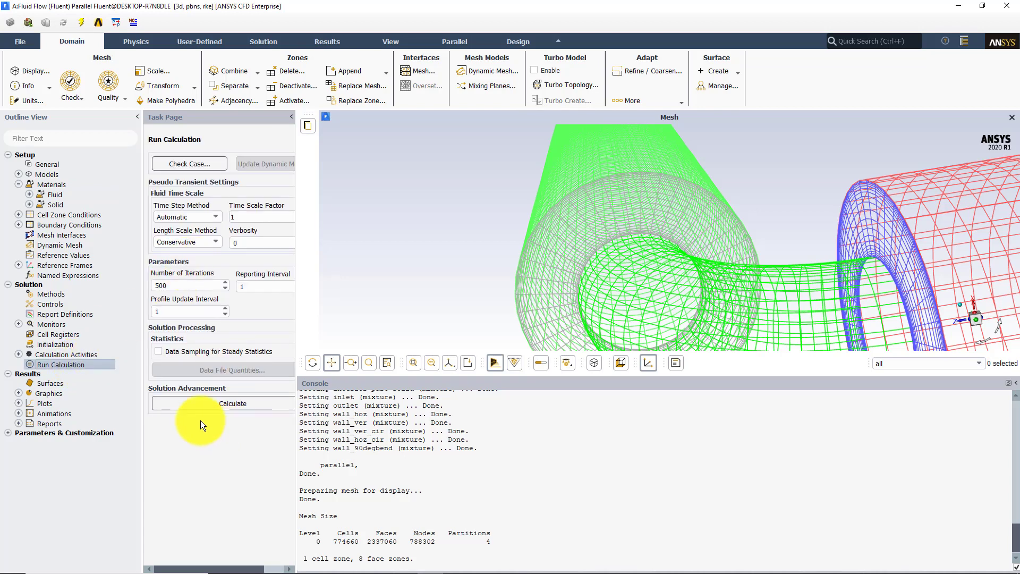
pyautogui.click(193, 403)
pyautogui.click(547, 306)
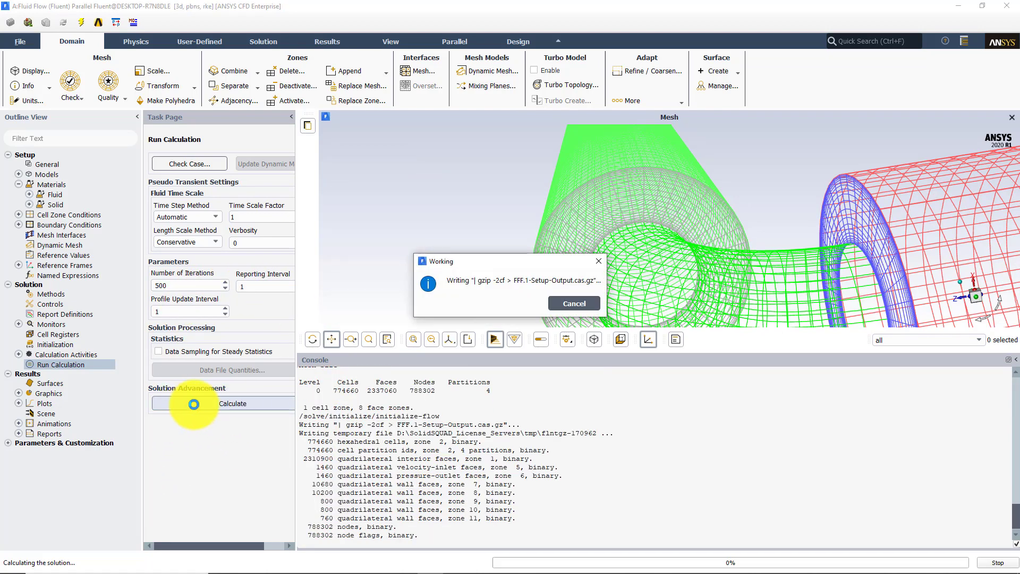
pyautogui.moveTo(497, 261); pyautogui.dragTo(430, 221)
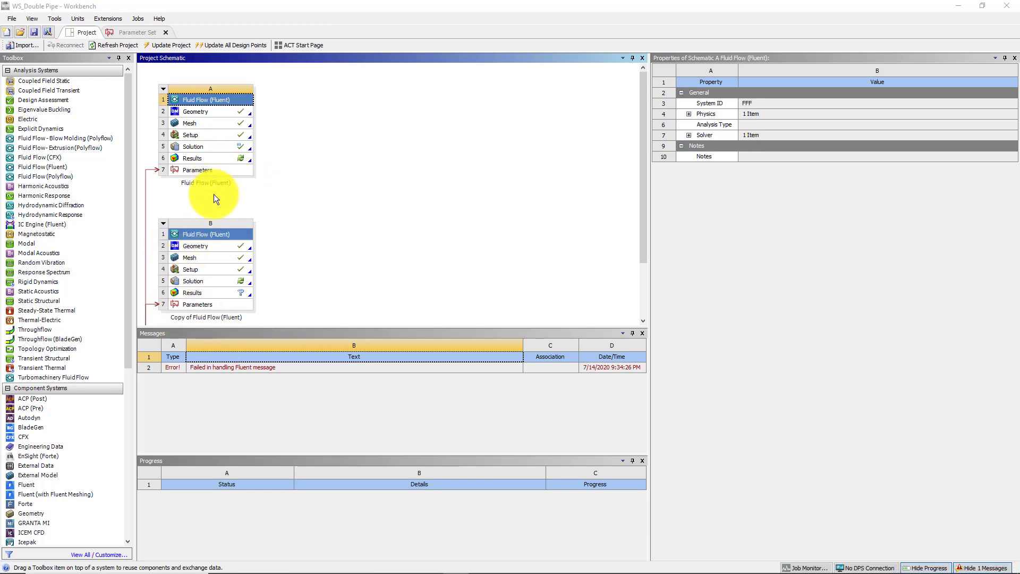
# Rename system A in the Workbench project schematic as coarse
pyautogui.rightClick(210, 98)
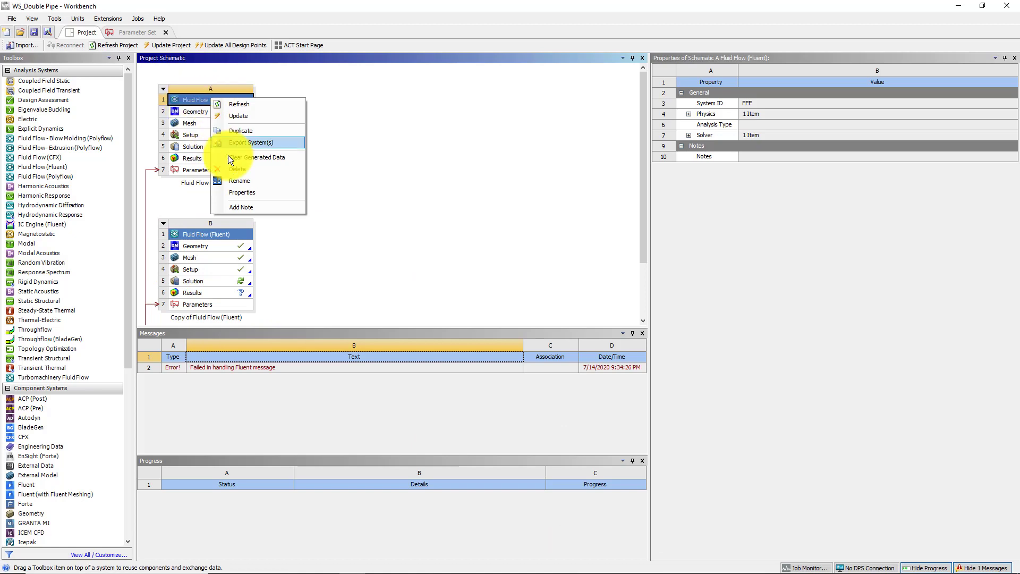
pyautogui.click(235, 182)
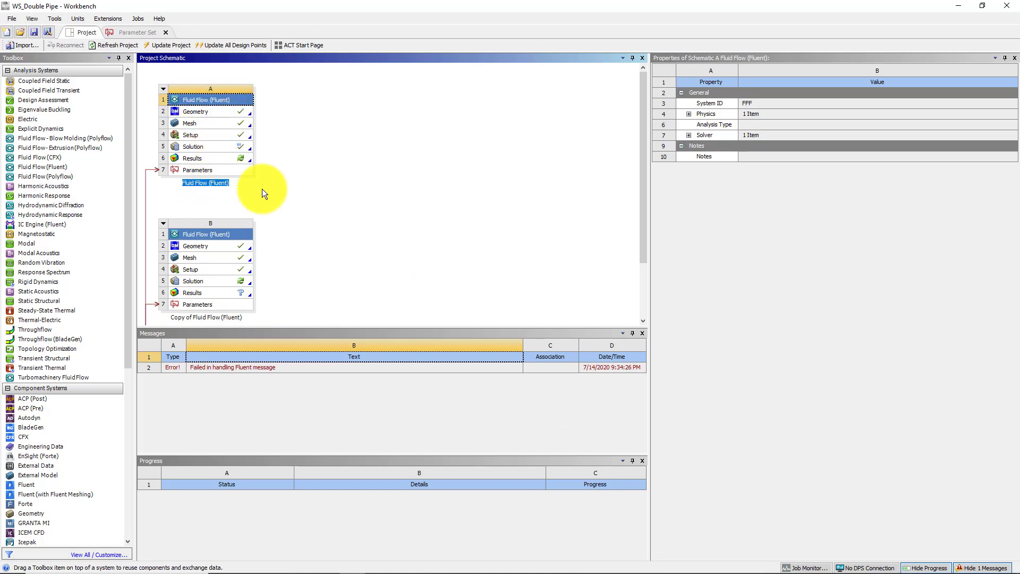
pyautogui.write('coarse')
pyautogui.press('Return')
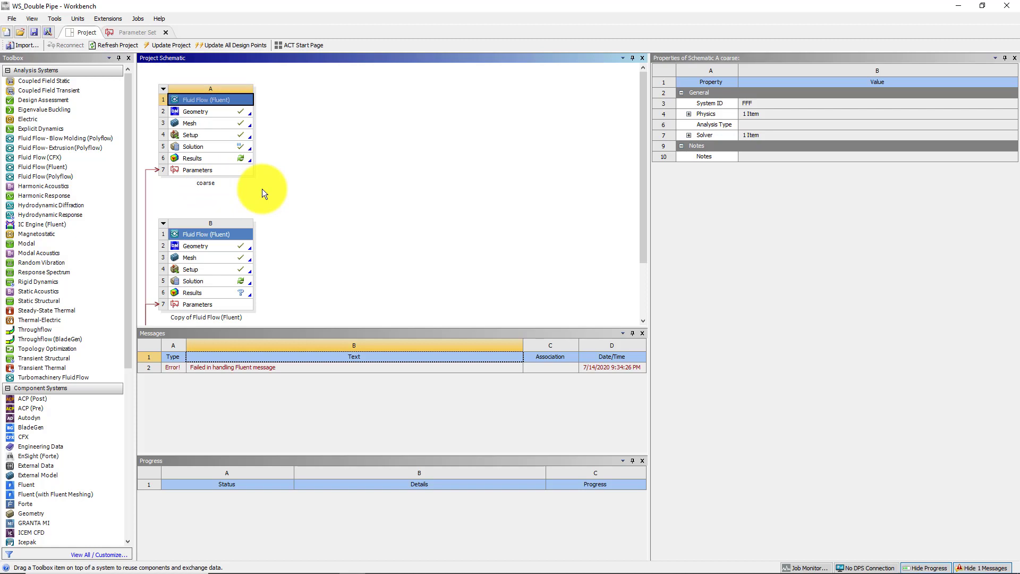
# Rename the duplicated Fluid Flow system B as Medium
pyautogui.rightClick(219, 234)
pyautogui.click(251, 316)
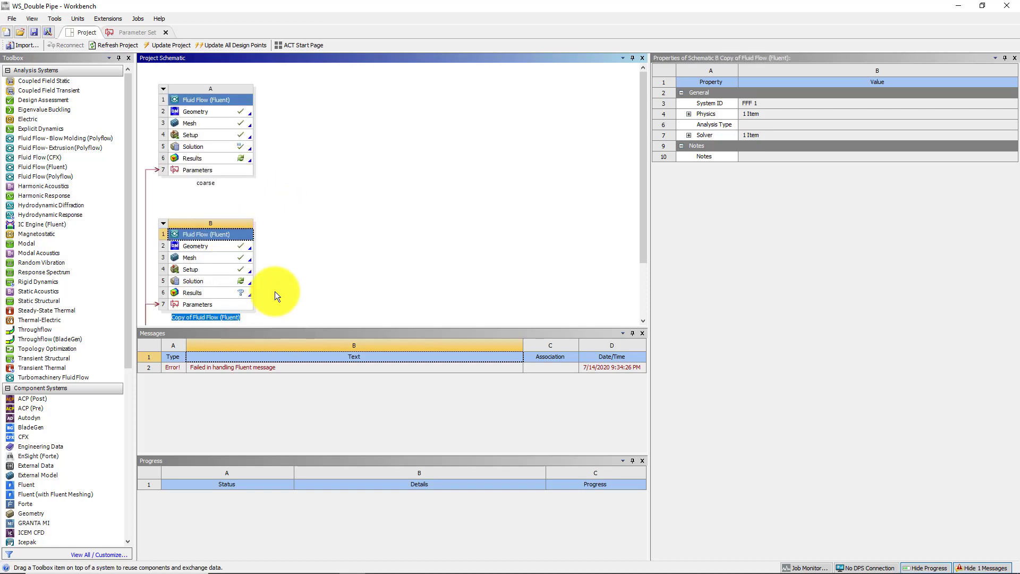
pyautogui.write('Medium')
pyautogui.press('Return')
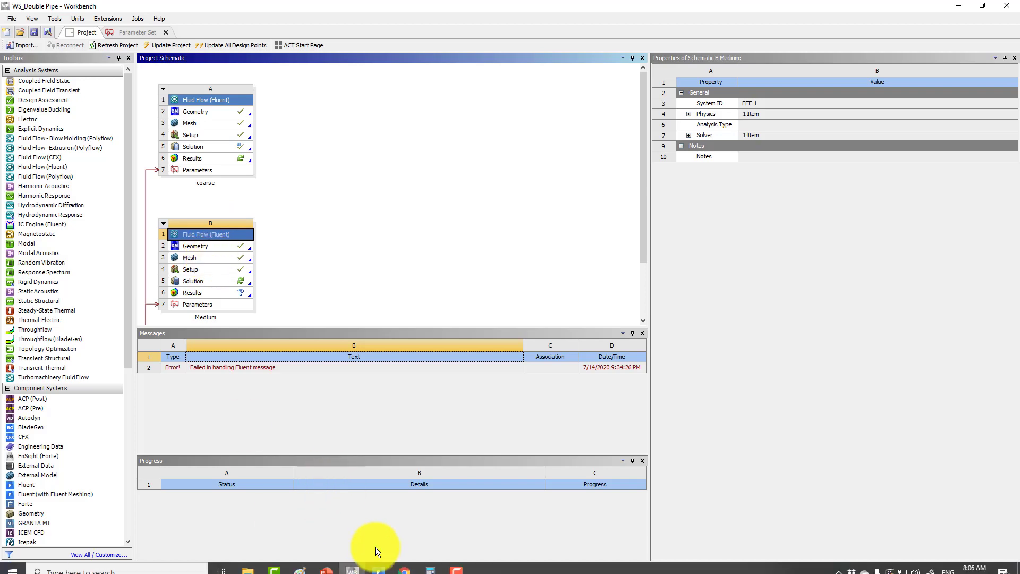
# Switch to Fluent's velocity monitor plot and compute its oscillation range in Calculator as 1.118 minus 1.108
pyautogui.click(377, 563)
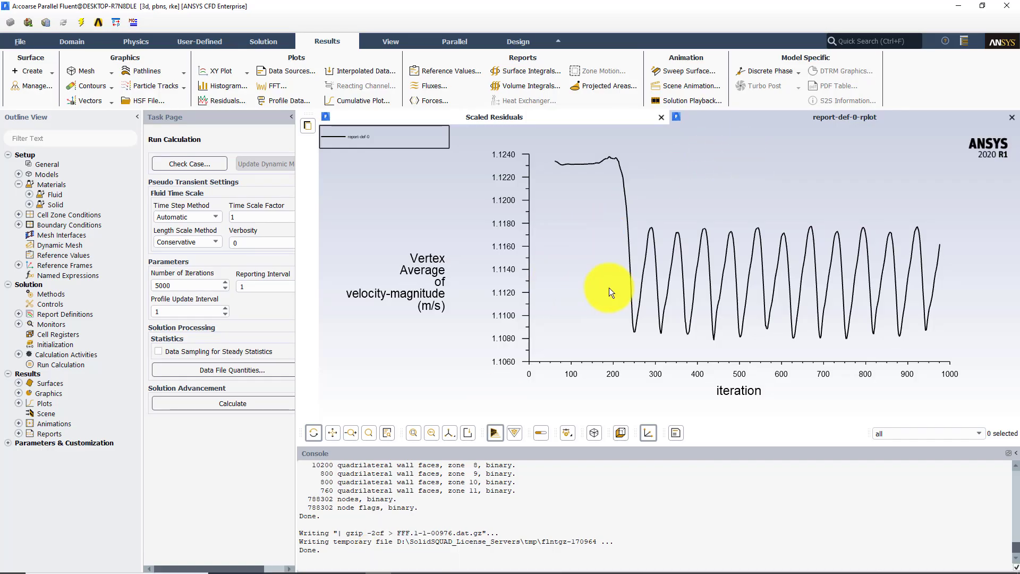
pyautogui.click(409, 566)
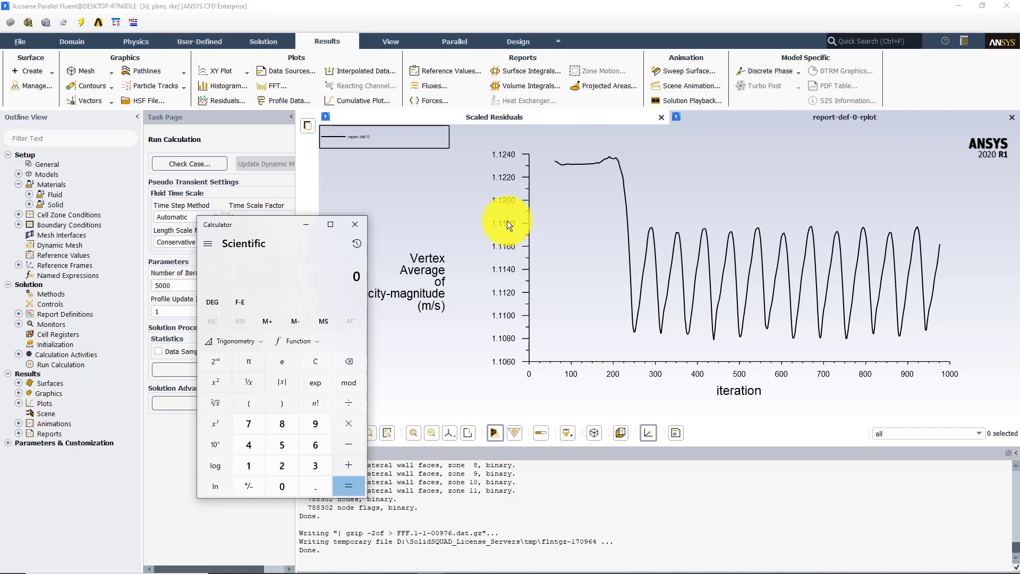
pyautogui.write('1.118')
pyautogui.press('-')
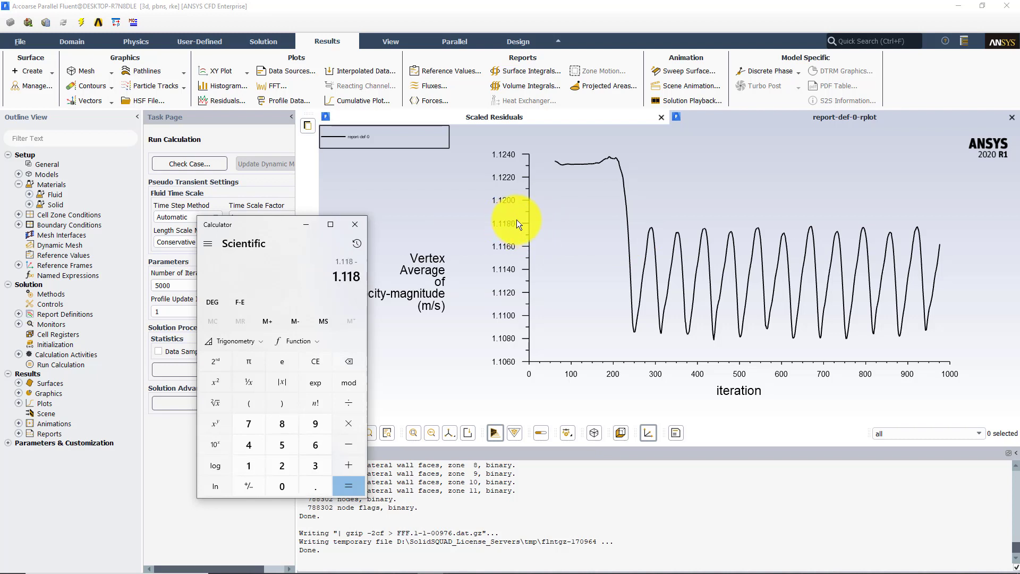
pyautogui.write('1.108')
pyautogui.press('Return')
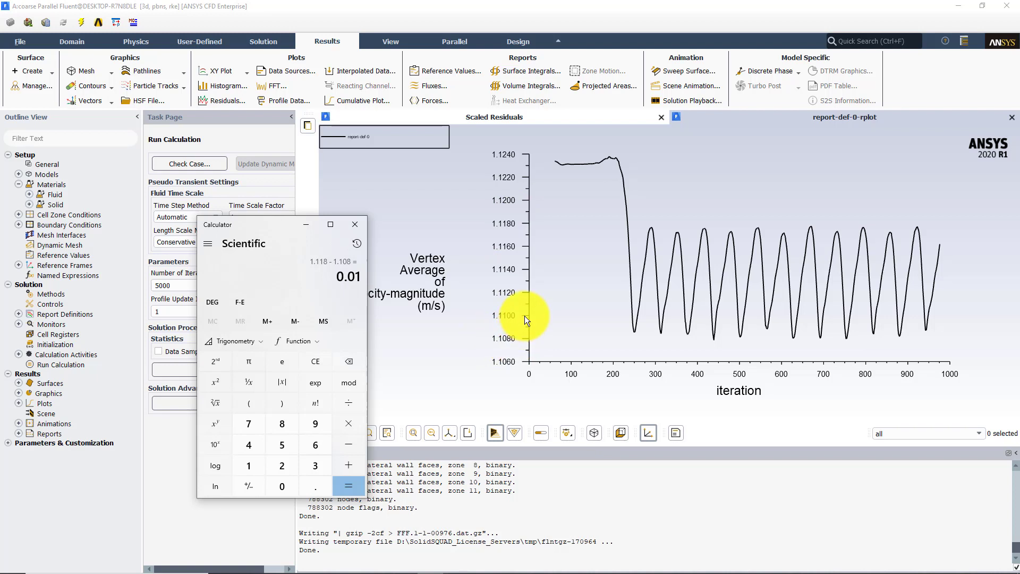
# Convert the oscillation range to a percentage by dividing it by 1.108 and multiplying by 100, then close Calculator
pyautogui.press('/')
pyautogui.write('1.108')
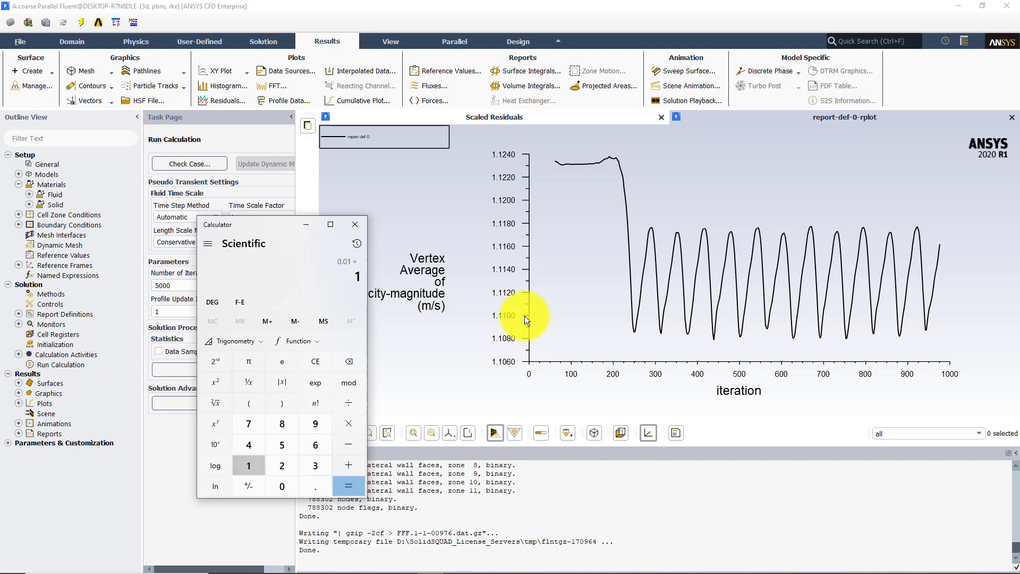
pyautogui.press('Return')
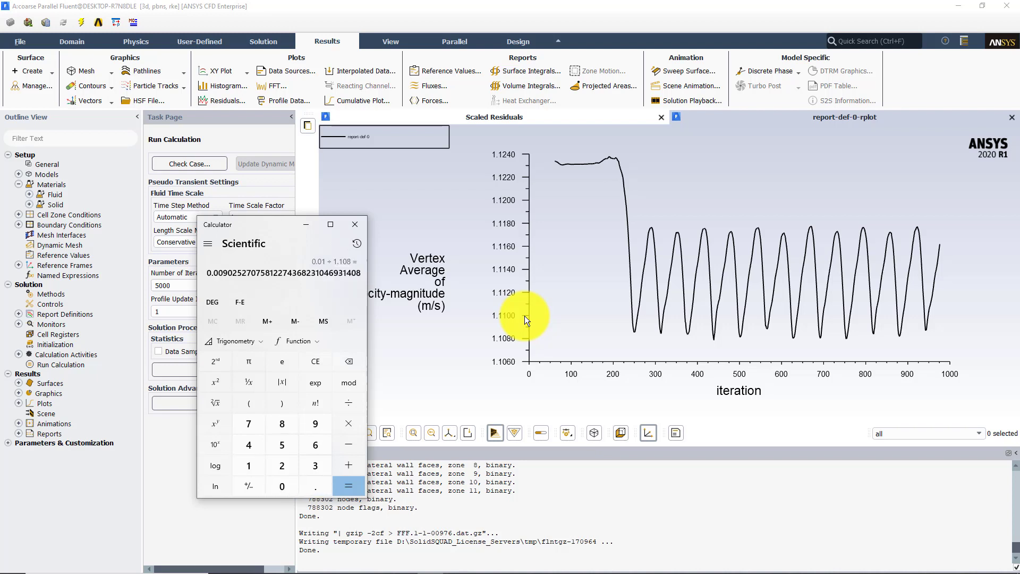
pyautogui.press('*')
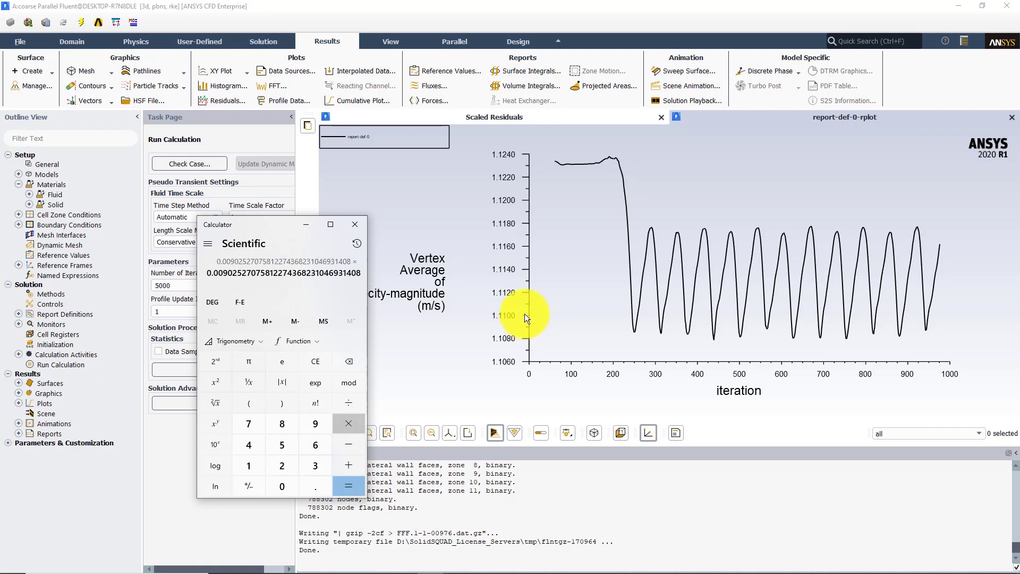
pyautogui.write('100')
pyautogui.press('Return')
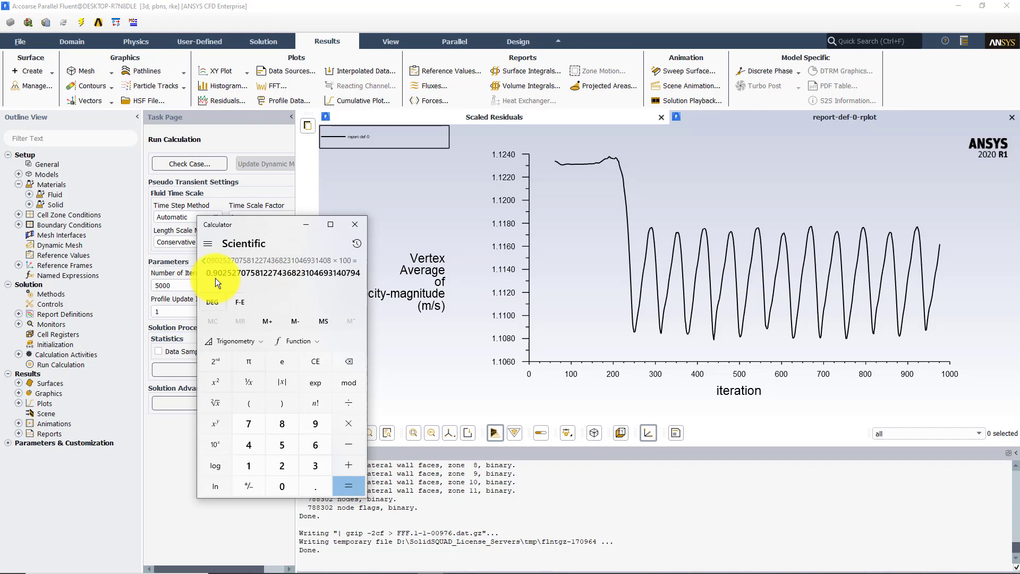
pyautogui.click(354, 225)
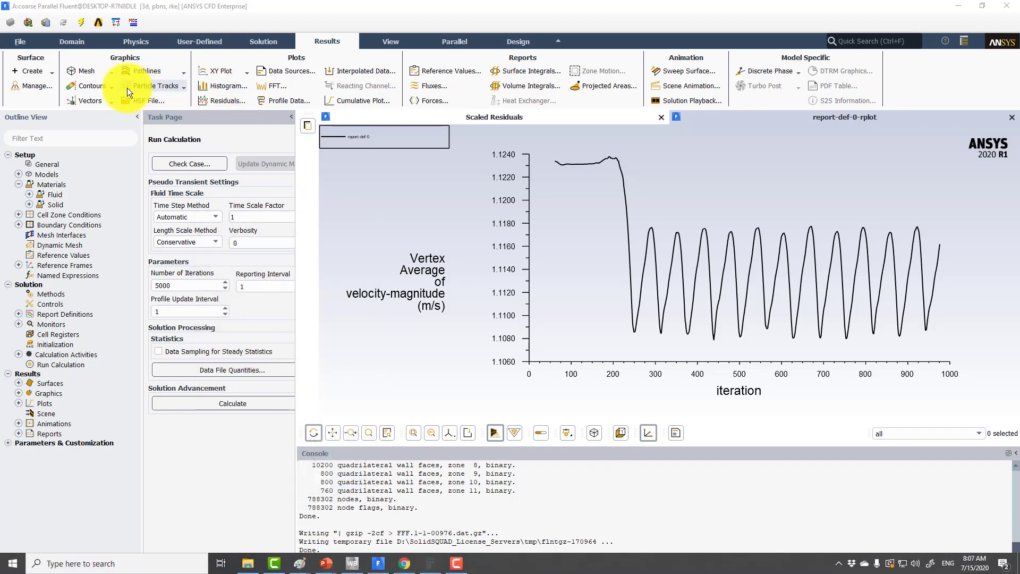
# Display filled static pressure contours on the five wall surfaces and view both pipes
pyautogui.click(91, 87)
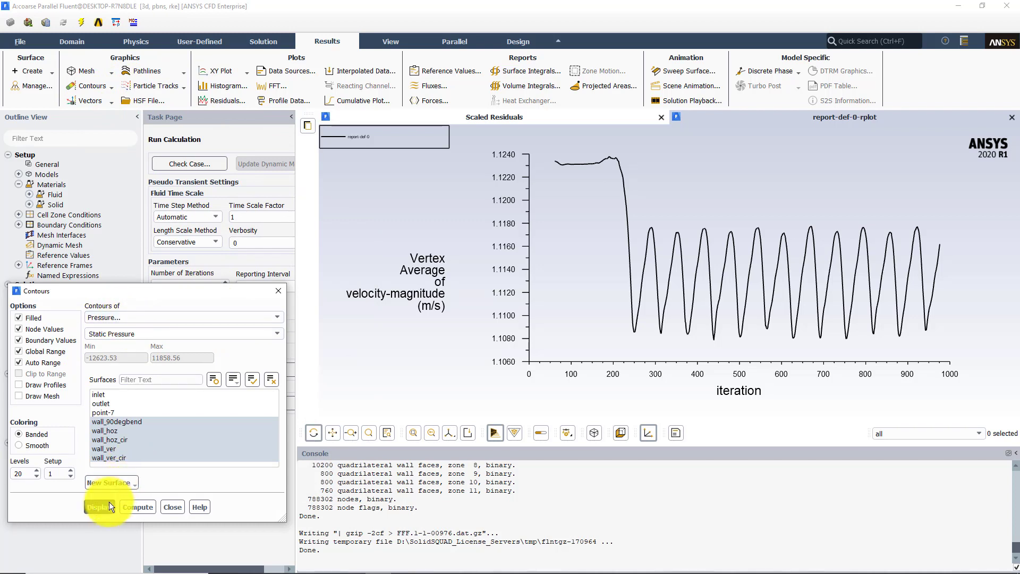
pyautogui.moveTo(755, 324); pyautogui.dragTo(675, 223, button='middle')
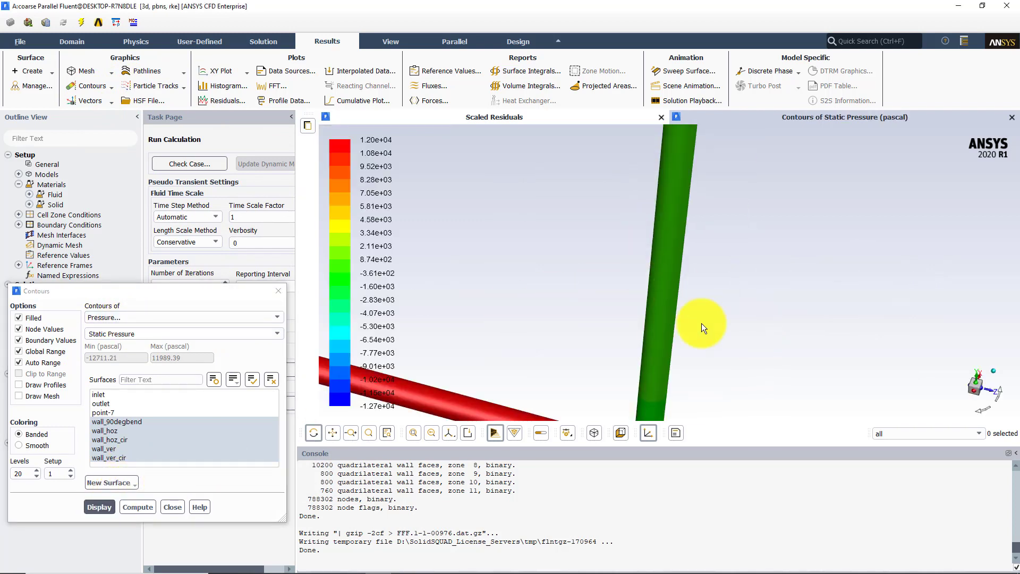
pyautogui.moveTo(724, 355); pyautogui.dragTo(646, 227, button='middle')
pyautogui.moveTo(638, 229)
pyautogui.mouseDown()
pyautogui.moveTo(598, 237)
pyautogui.moveTo(678, 279)
pyautogui.moveTo(620, 324)
pyautogui.mouseUp()
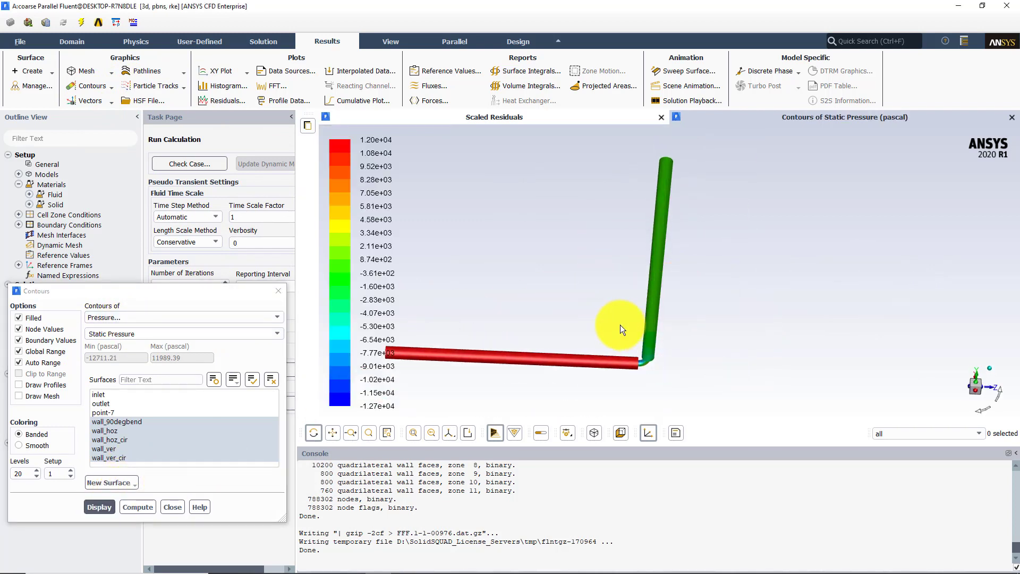
# Examine the static pressure contours on the walls around the 90-degree bend and the lower end of the vertical pipe
pyautogui.scroll(-1, 620, 324)
pyautogui.moveTo(621, 324); pyautogui.dragTo(682, 382, button='middle')
pyautogui.moveTo(640, 242); pyautogui.dragTo(561, 229)
pyautogui.moveTo(739, 334); pyautogui.dragTo(704, 239)
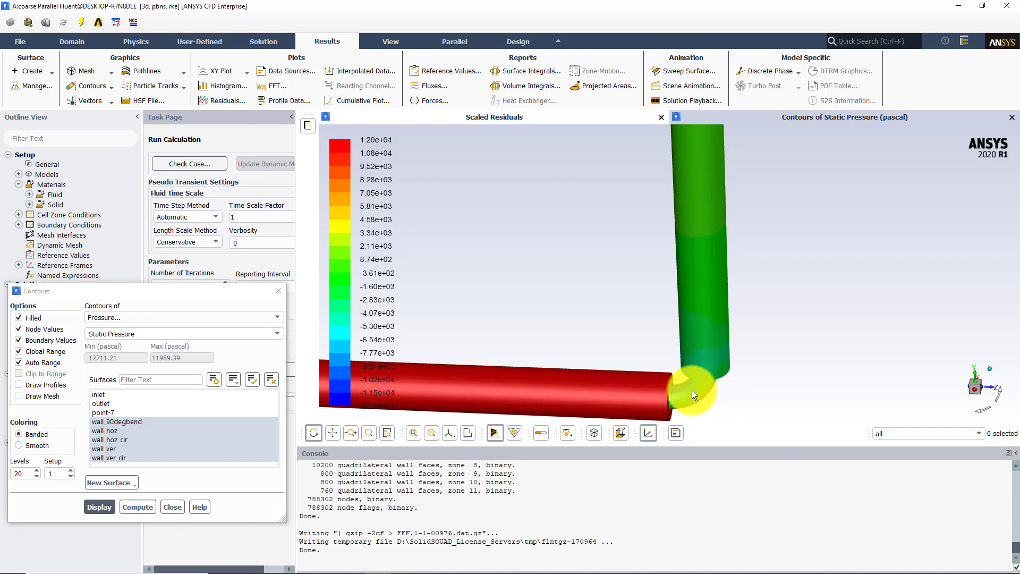
pyautogui.moveTo(637, 340); pyautogui.dragTo(744, 414, button='middle')
pyautogui.moveTo(700, 333); pyautogui.dragTo(697, 393)
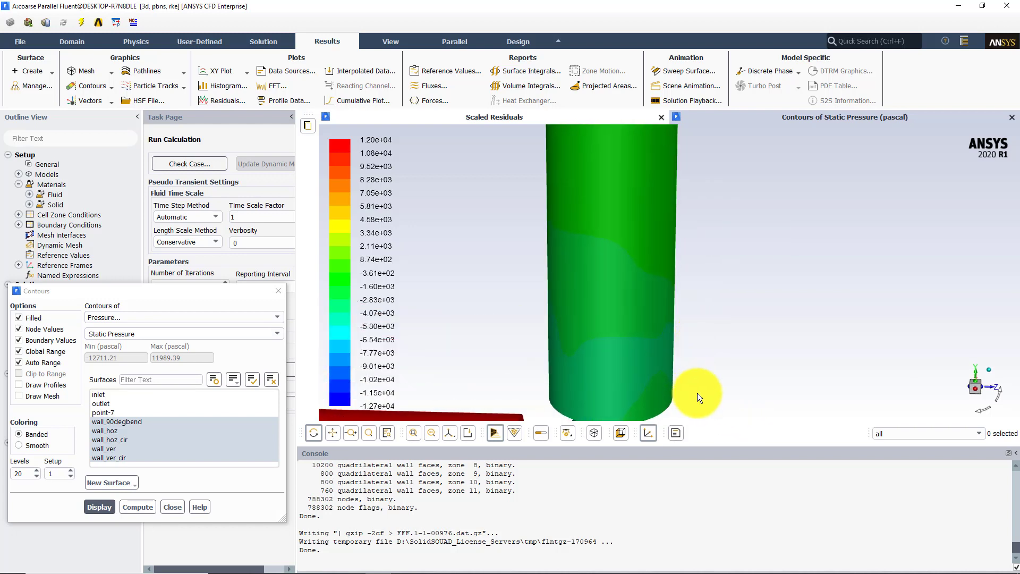
pyautogui.moveTo(698, 393); pyautogui.dragTo(591, 285, button='middle')
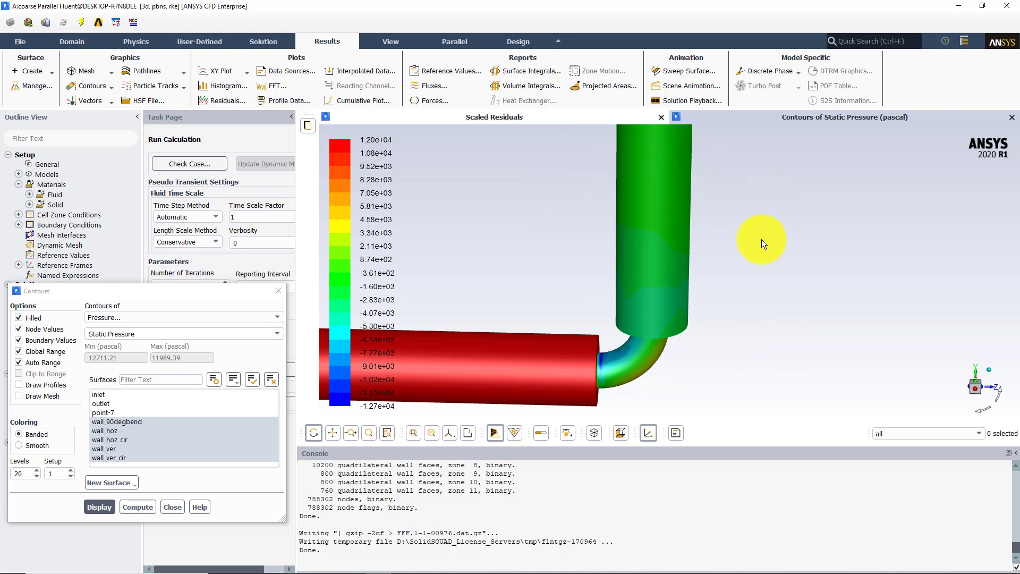
# Create an iso-surface of constant mesh X-Coordinate at an iso-value of 0
pyautogui.click(144, 422)
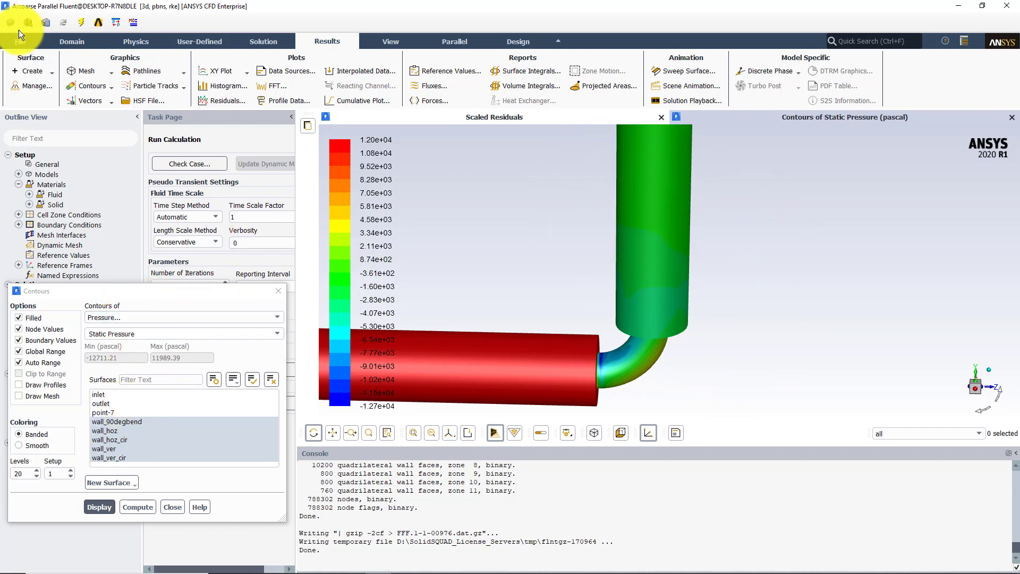
pyautogui.click(30, 68)
pyautogui.click(29, 143)
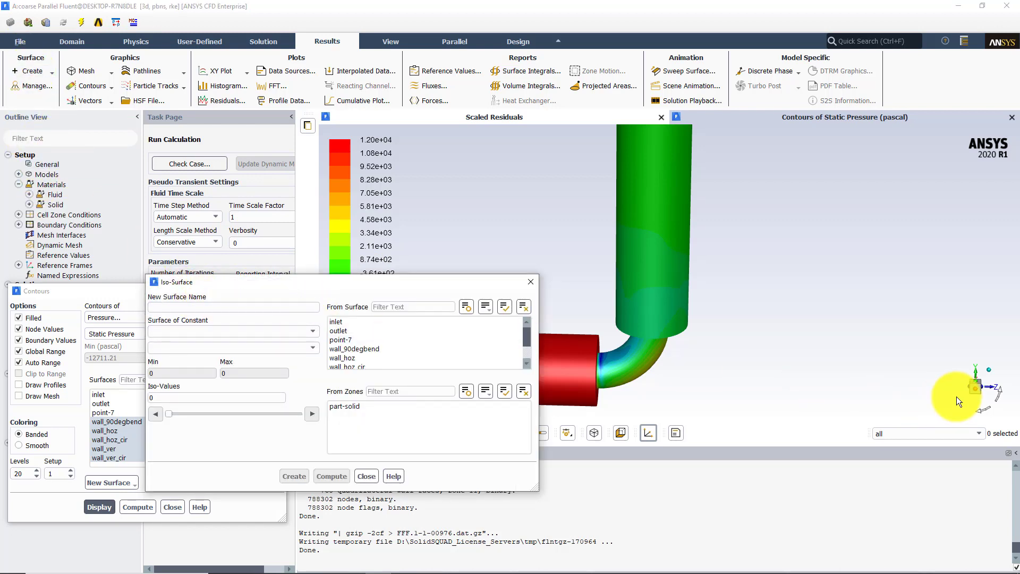
pyautogui.moveTo(735, 313); pyautogui.dragTo(691, 293)
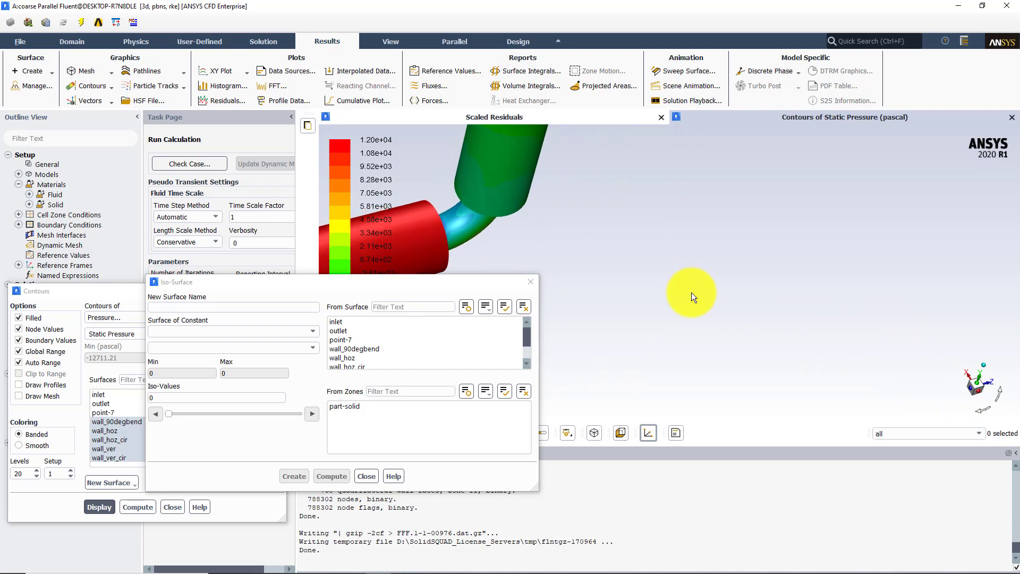
pyautogui.click(298, 331)
pyautogui.click(175, 401)
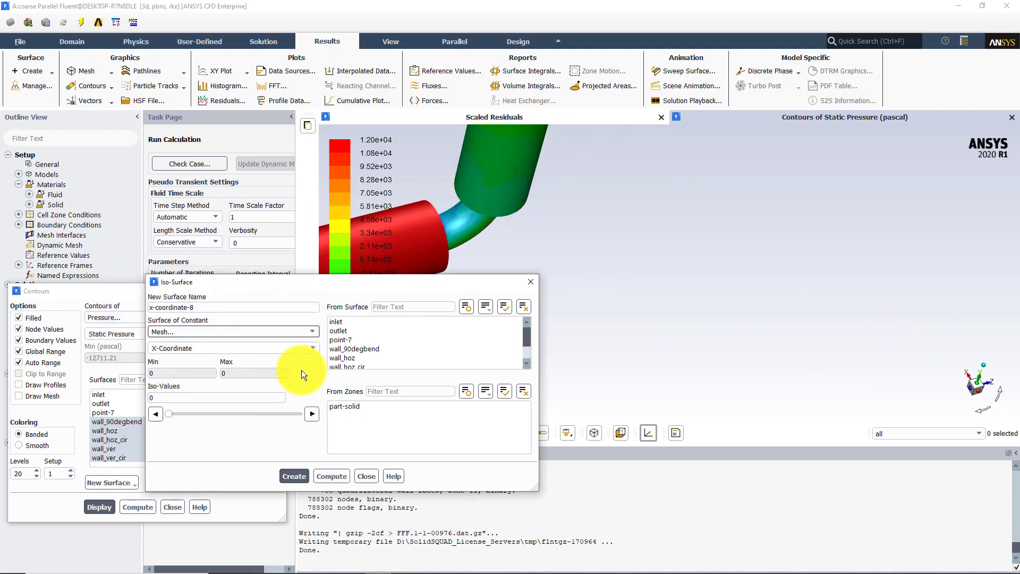
pyautogui.click(297, 476)
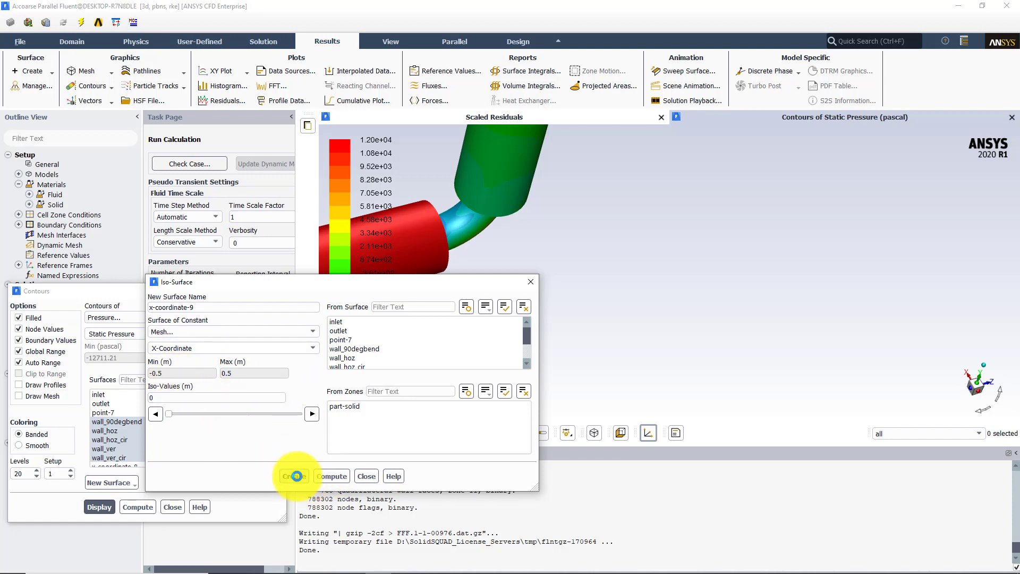
pyautogui.click(375, 480)
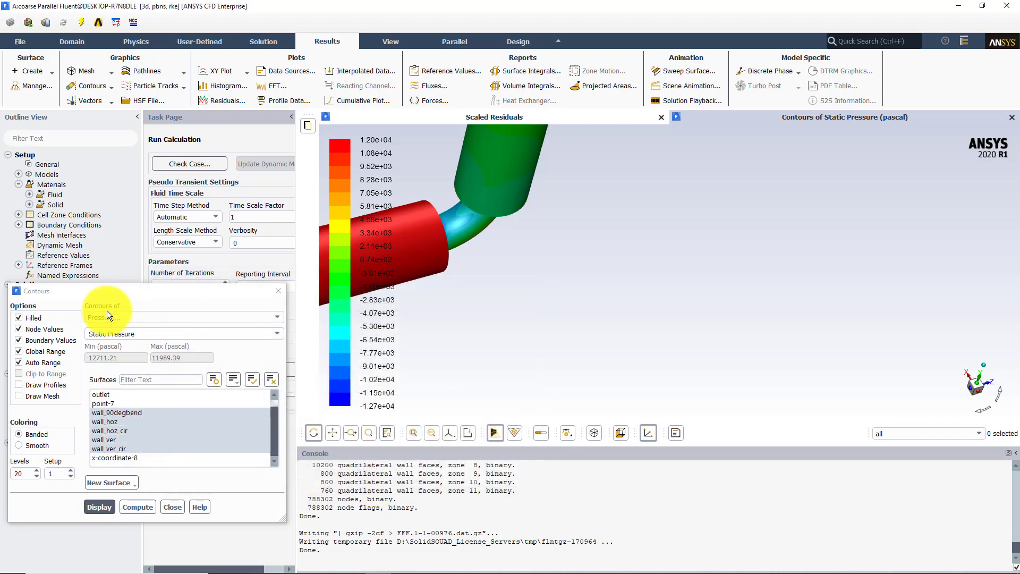
# Display the static pressure contours on only the x-coordinate-8 plane and view the bend
pyautogui.click(123, 457)
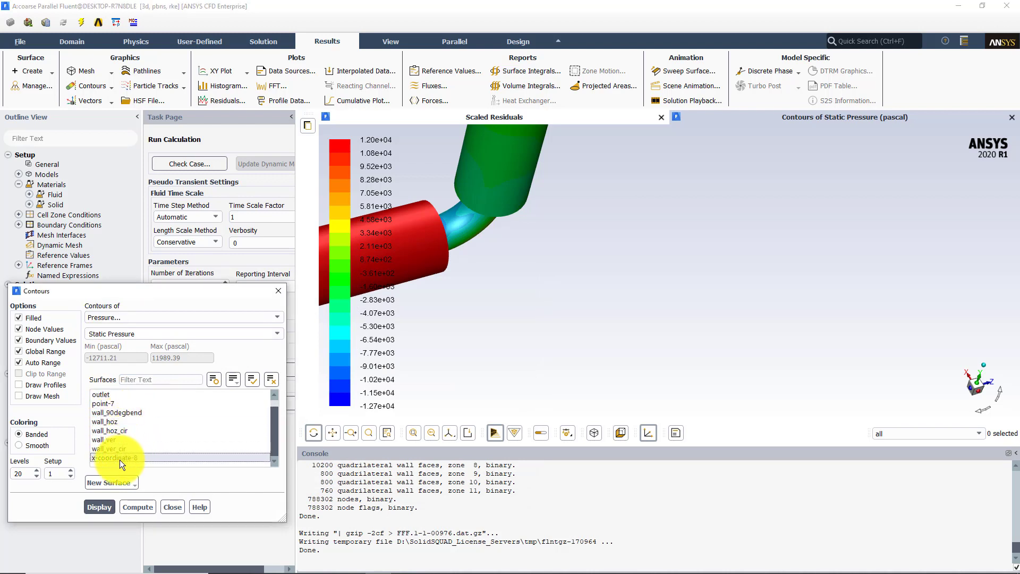
pyautogui.click(100, 507)
pyautogui.scroll(-4, 508, 193)
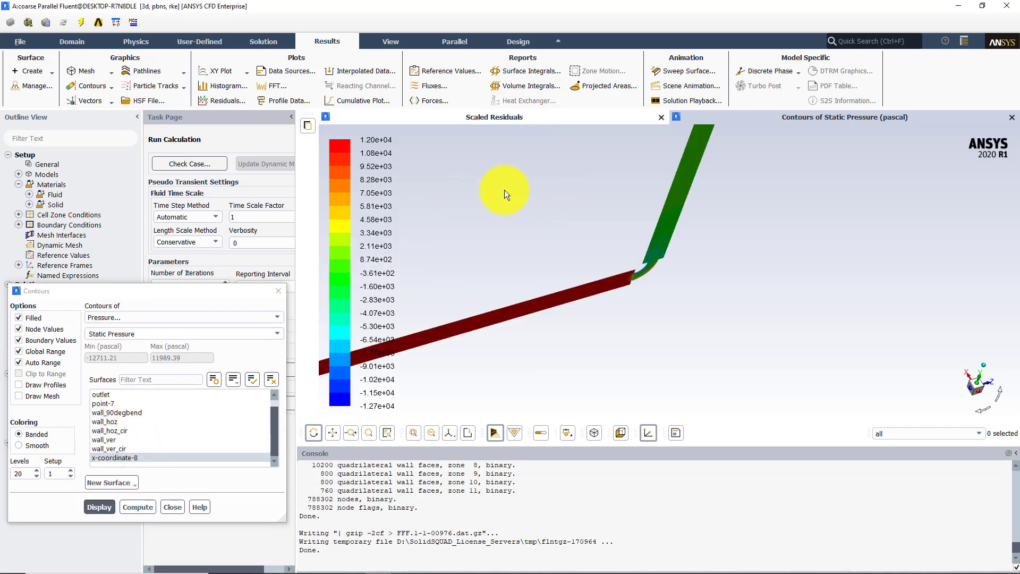
pyautogui.moveTo(505, 190); pyautogui.dragTo(435, 173)
pyautogui.moveTo(571, 196); pyautogui.dragTo(702, 318, button='middle')
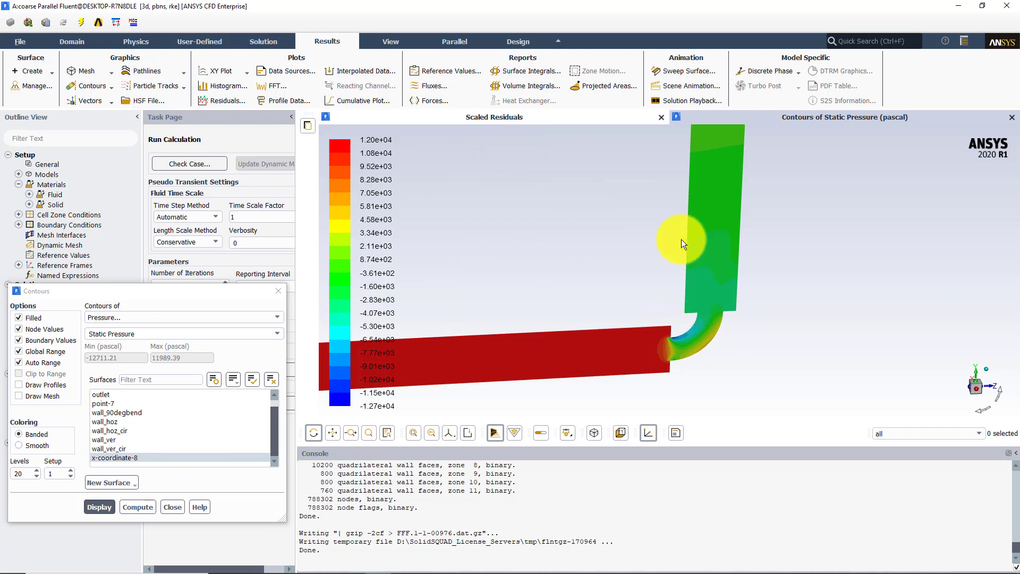
# Display velocity magnitude contours on the x-coordinate-8 plane and view the flow through the bend
pyautogui.click(98, 317)
pyautogui.click(109, 345)
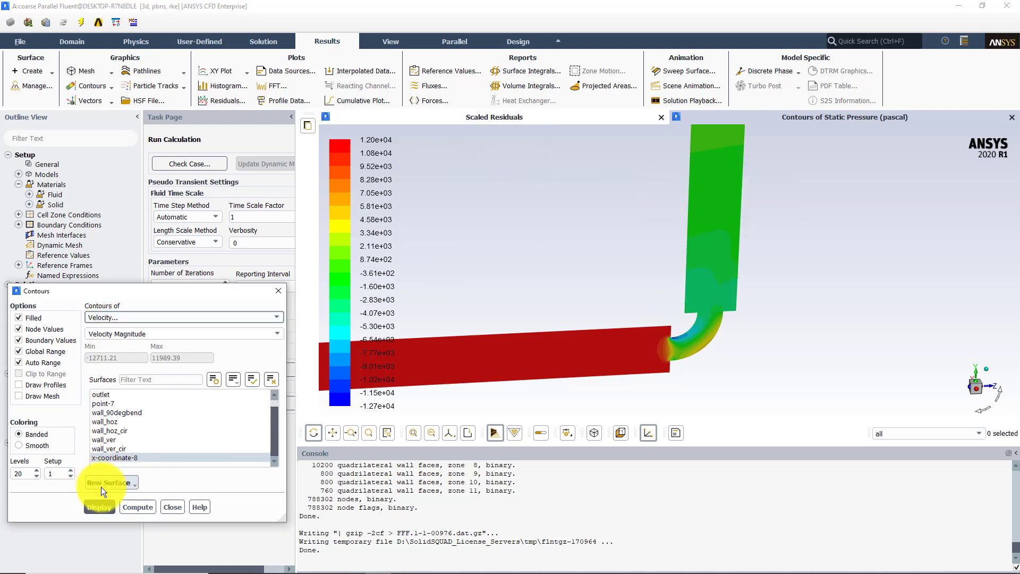
pyautogui.click(100, 507)
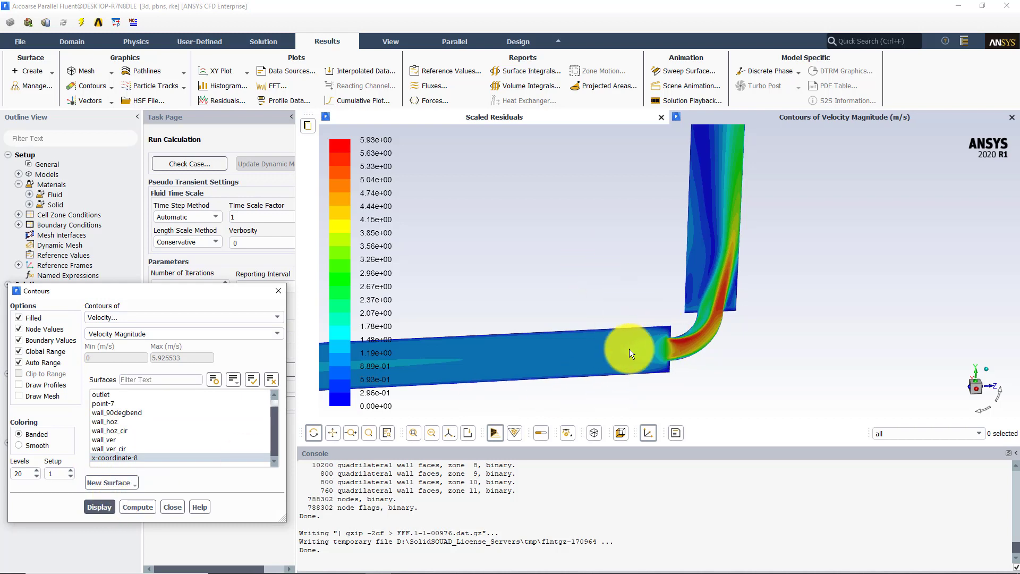
pyautogui.moveTo(617, 191); pyautogui.dragTo(795, 399, button='middle')
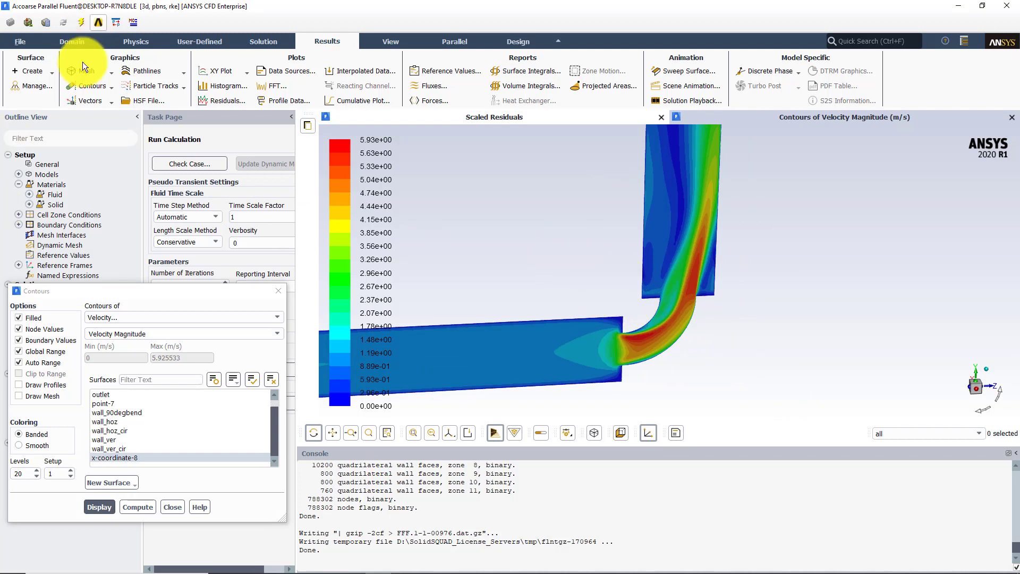
# Display velocity vectors colored by velocity magnitude on the x-coordinate-8 plane and view them at the bend
pyautogui.click(86, 113)
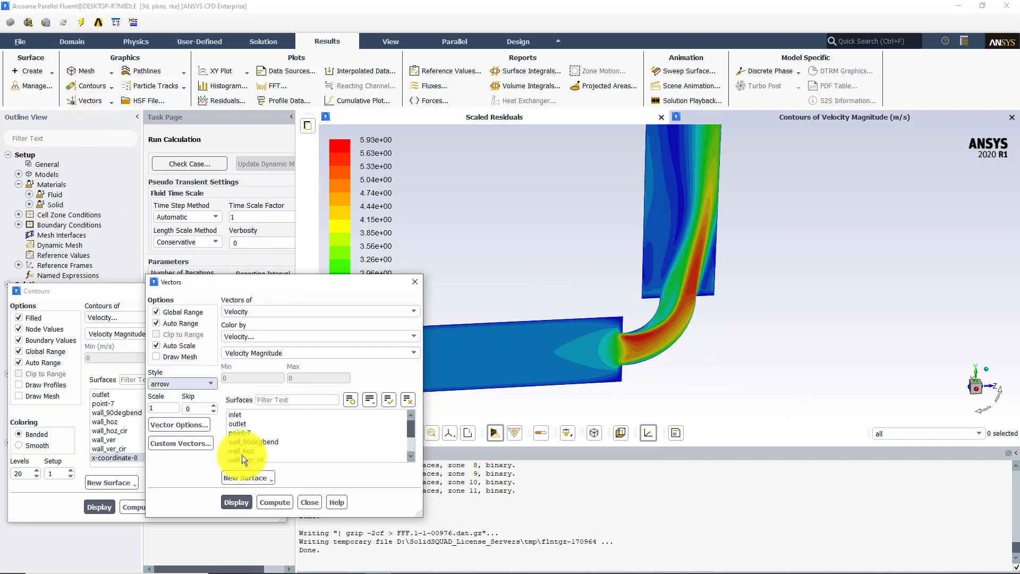
pyautogui.click(273, 452)
pyautogui.click(236, 502)
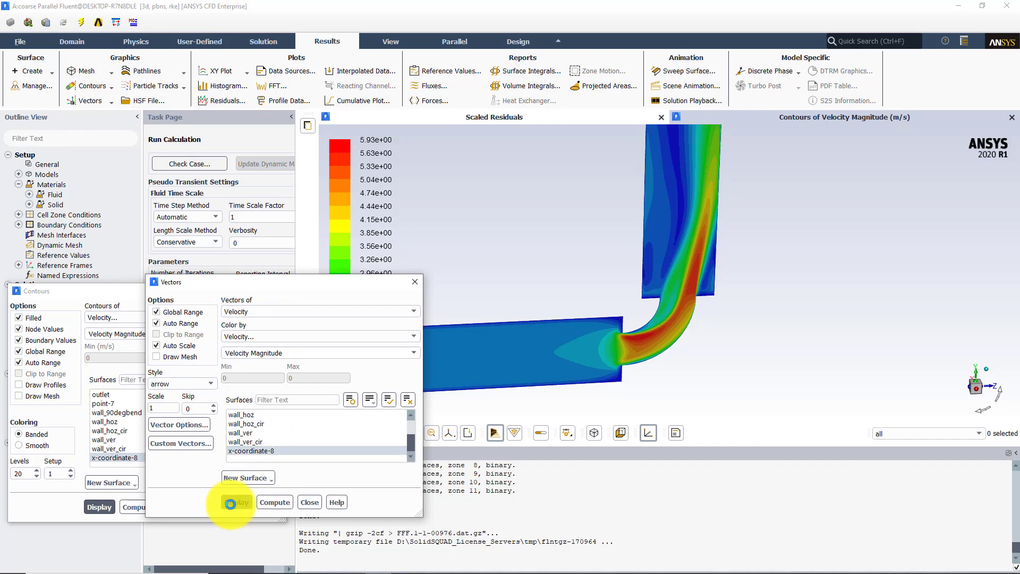
pyautogui.moveTo(624, 221); pyautogui.dragTo(781, 332, button='middle')
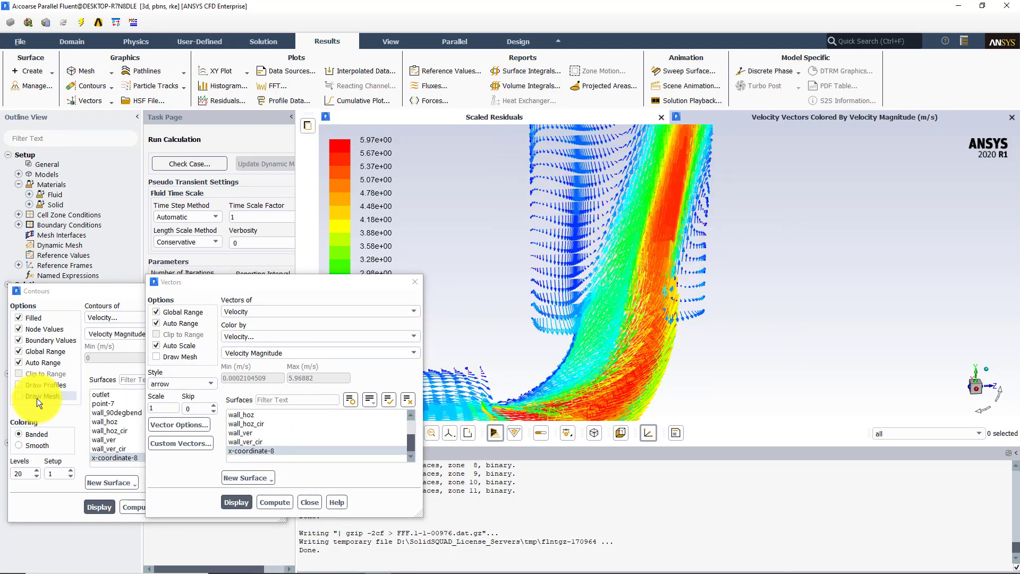
# Set the velocity vector scale to 0.5 and redisplay the vectors on the x-coordinate-8 plane
pyautogui.click(162, 408)
pyautogui.press('BackSpace')
pyautogui.write('0.')
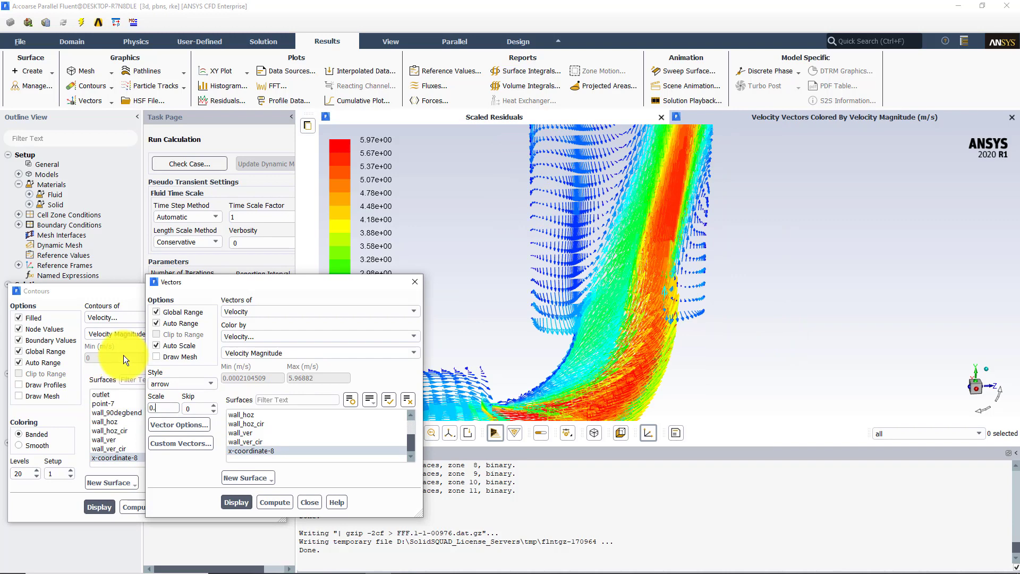
pyautogui.write('5')
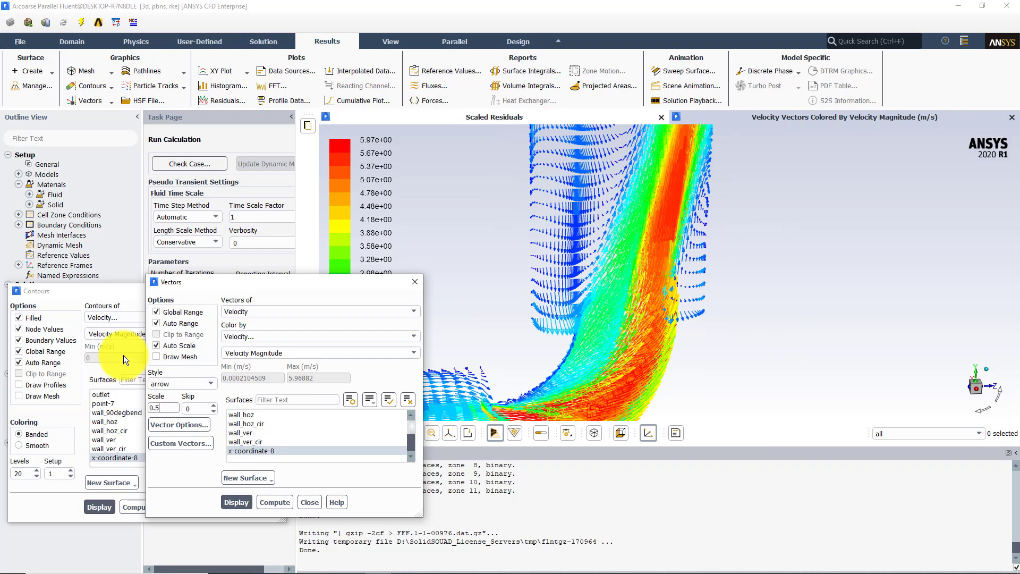
pyautogui.click(236, 502)
pyautogui.moveTo(713, 261); pyautogui.dragTo(675, 220, button='middle')
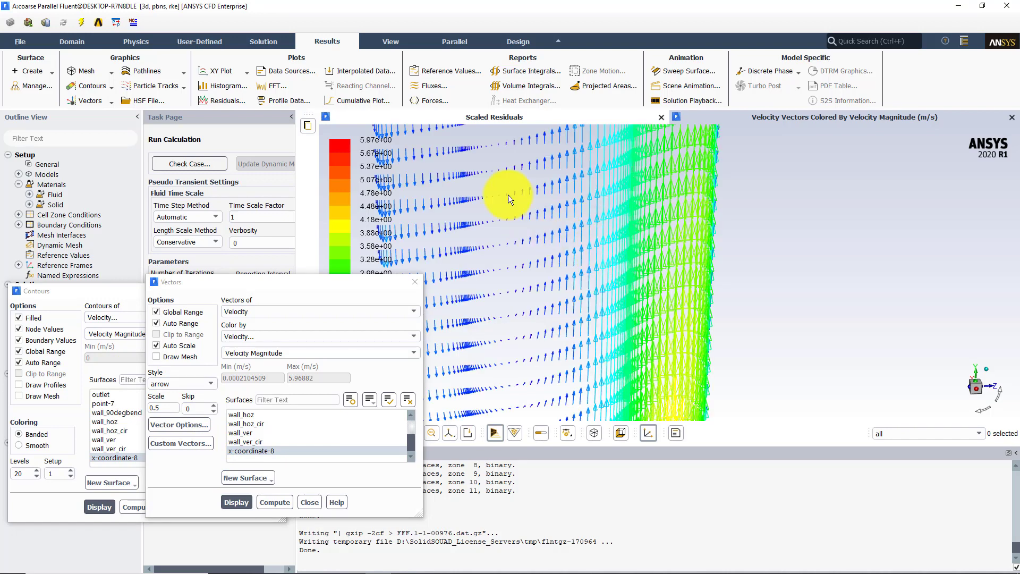
# Examine the velocity vectors along the vertical pipe and across the full plane, and close the vector settings
pyautogui.moveTo(574, 228); pyautogui.dragTo(508, 195, button='middle')
pyautogui.moveTo(601, 193); pyautogui.dragTo(640, 231, button='middle')
pyautogui.moveTo(804, 292)
pyautogui.mouseDown(button='middle')
pyautogui.moveTo(624, 186)
pyautogui.moveTo(684, 235)
pyautogui.mouseUp(button='middle')
pyautogui.moveTo(777, 251); pyautogui.dragTo(665, 175, button='middle')
pyautogui.moveTo(636, 133); pyautogui.dragTo(708, 155, button='middle')
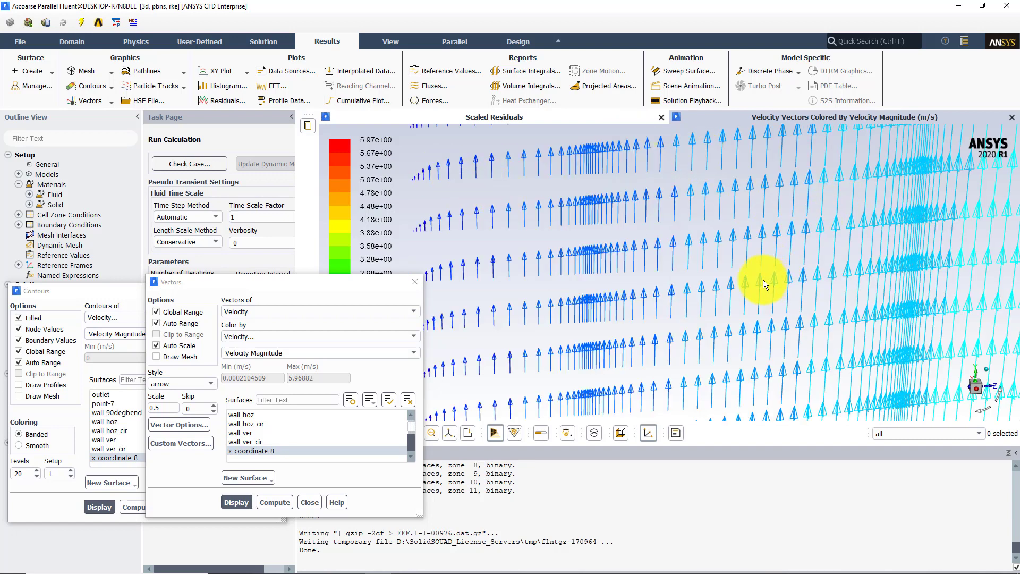
pyautogui.moveTo(764, 280); pyautogui.dragTo(616, 191, button='middle')
pyautogui.moveTo(663, 267); pyautogui.dragTo(626, 216, button='middle')
pyautogui.moveTo(668, 295); pyautogui.dragTo(638, 244, button='middle')
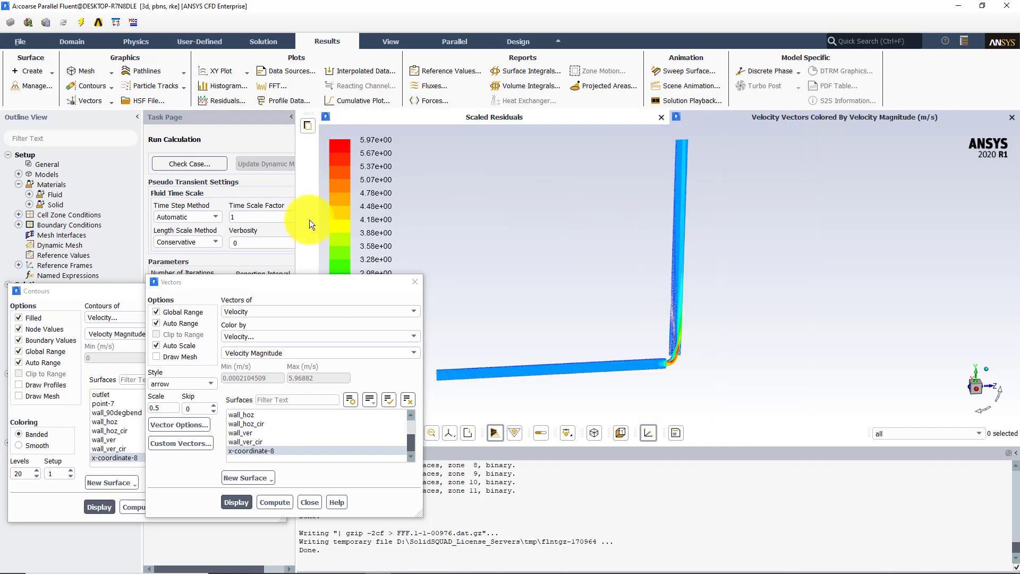
pyautogui.click(417, 286)
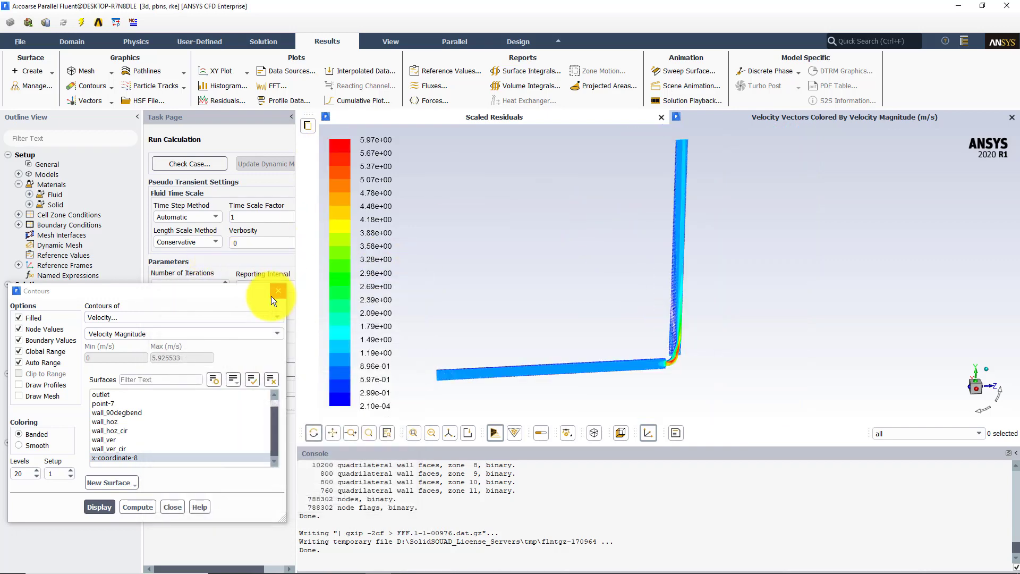
# Display turbulence contours of Wall Yplus on the x-coordinate-8 plane
pyautogui.click(146, 318)
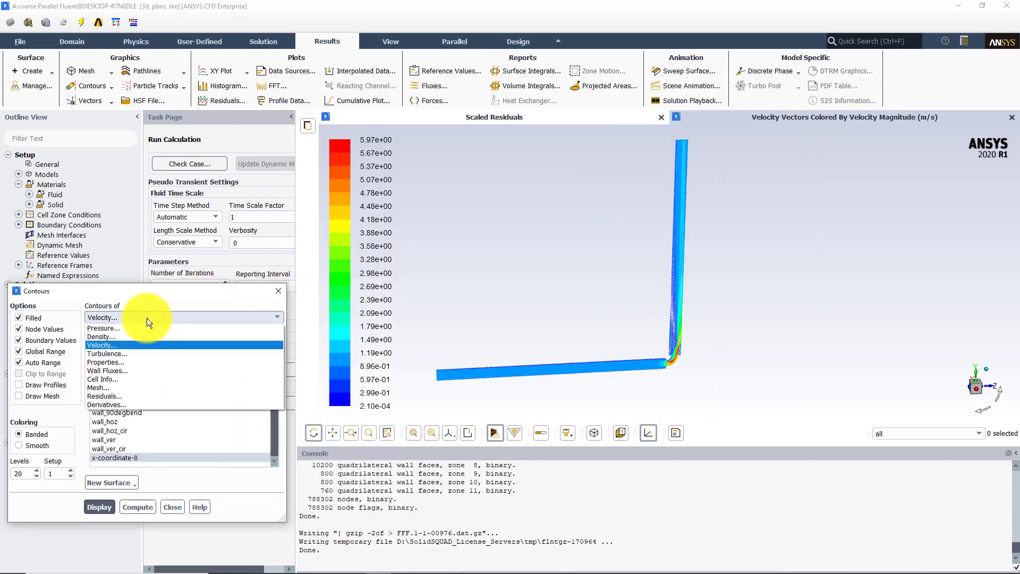
pyautogui.click(117, 353)
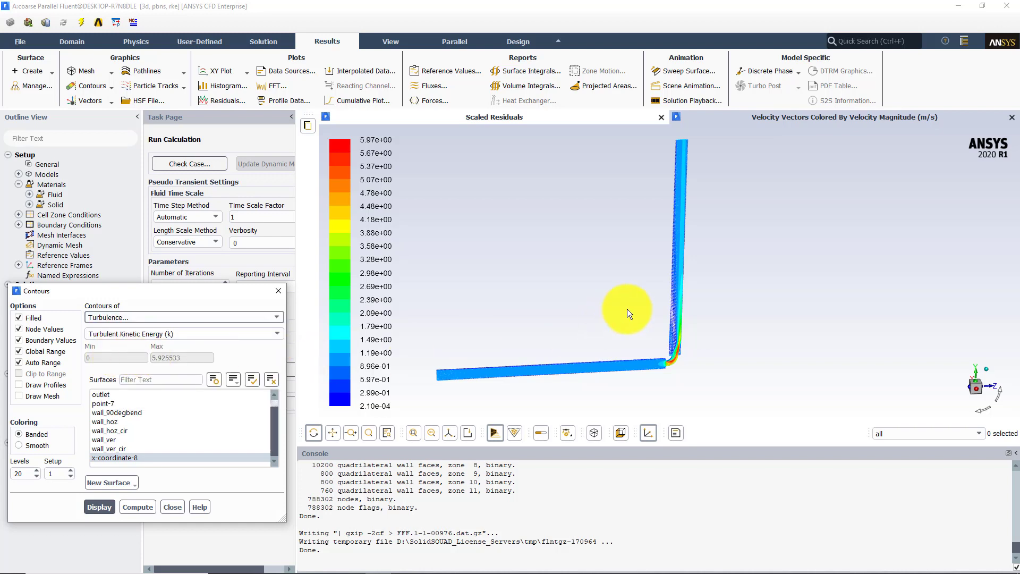
pyautogui.click(277, 332)
pyautogui.click(118, 404)
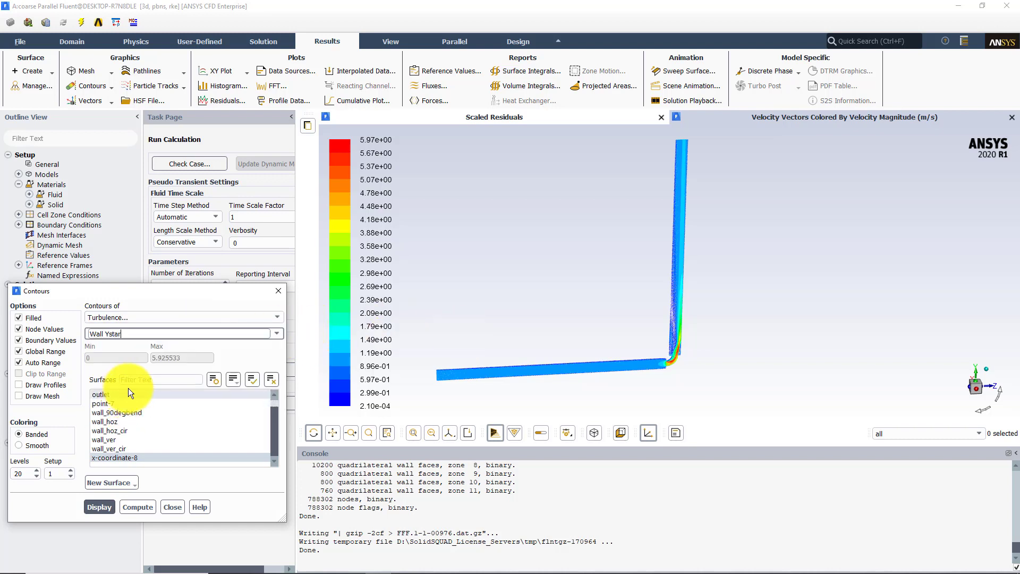
pyautogui.click(277, 333)
pyautogui.click(105, 411)
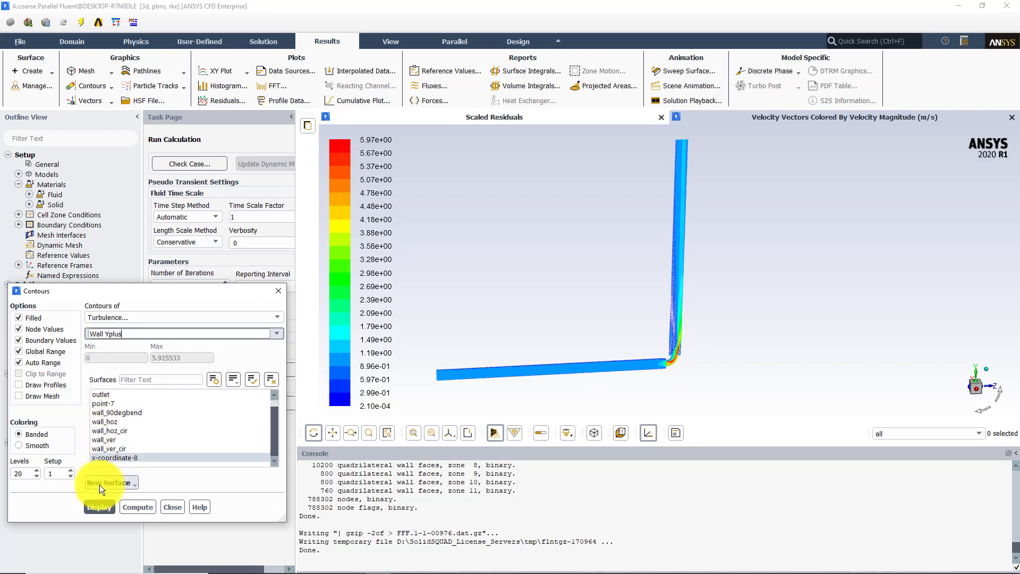
pyautogui.click(100, 508)
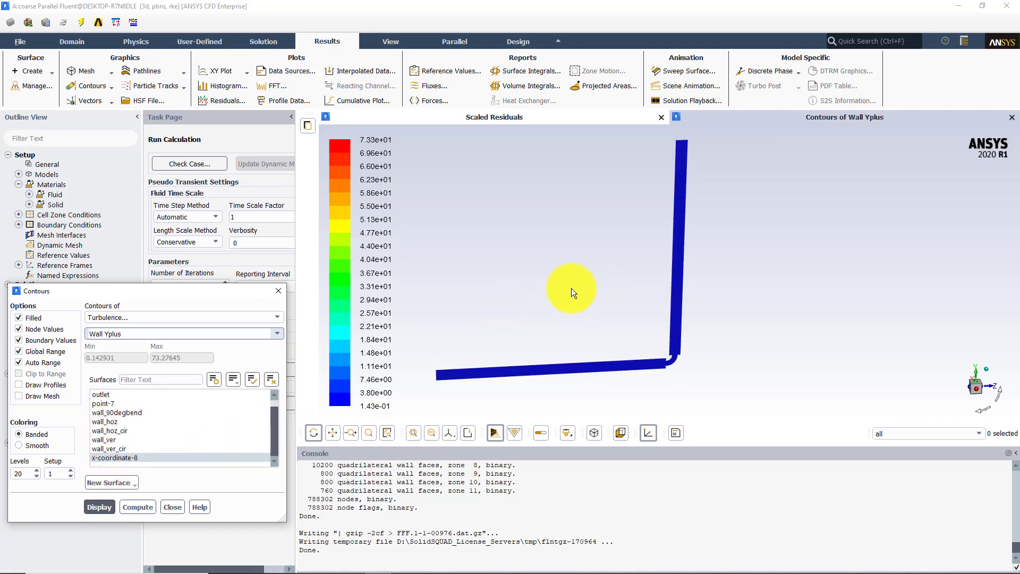
pyautogui.moveTo(572, 288); pyautogui.dragTo(564, 308)
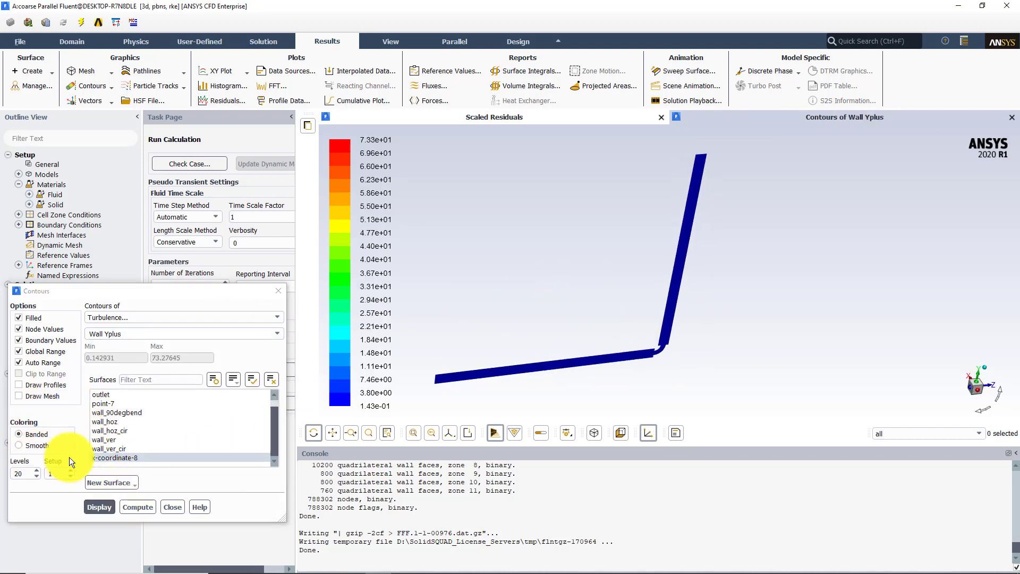
# Display the Wall Yplus contours on the five wall surfaces instead of the x-coordinate-8 plane
pyautogui.click(100, 457)
pyautogui.moveTo(120, 414); pyautogui.dragTo(116, 449)
pyautogui.click(99, 507)
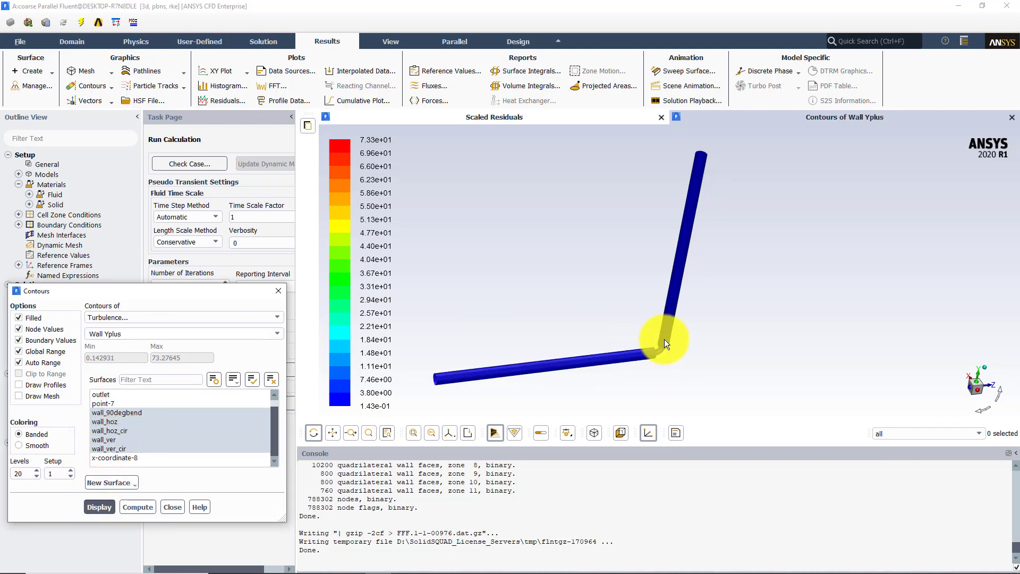
pyautogui.moveTo(665, 339); pyautogui.dragTo(686, 340)
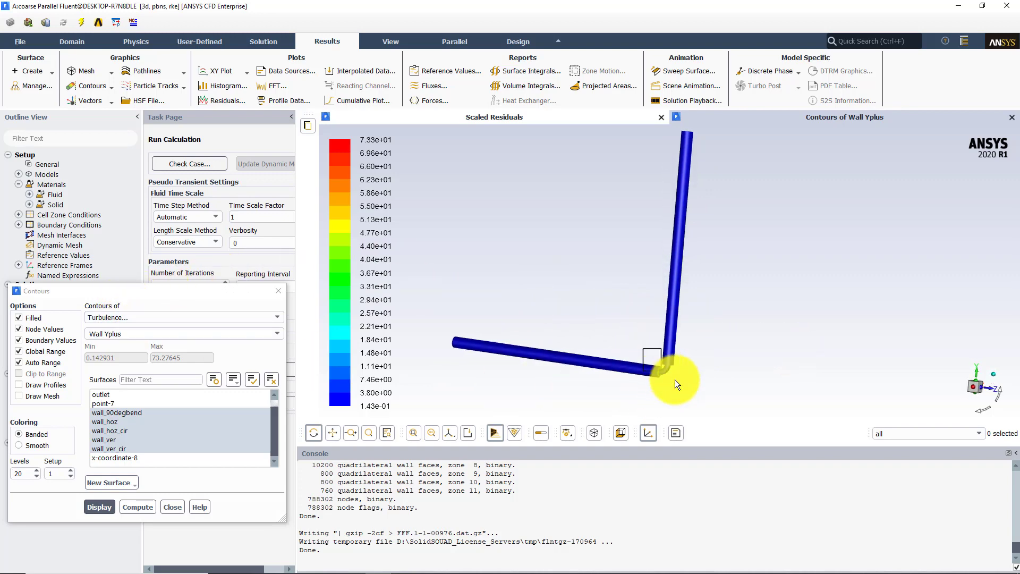
# Examine the Wall Yplus contours on the bend and on the circular end faces of both pipes
pyautogui.moveTo(675, 380); pyautogui.dragTo(687, 384, button='middle')
pyautogui.moveTo(664, 368); pyautogui.dragTo(617, 230)
pyautogui.moveTo(623, 234); pyautogui.dragTo(726, 308, button='middle')
pyautogui.moveTo(560, 221); pyautogui.dragTo(707, 341, button='middle')
pyautogui.moveTo(590, 253); pyautogui.dragTo(632, 324)
pyautogui.moveTo(632, 325); pyautogui.dragTo(591, 239, button='middle')
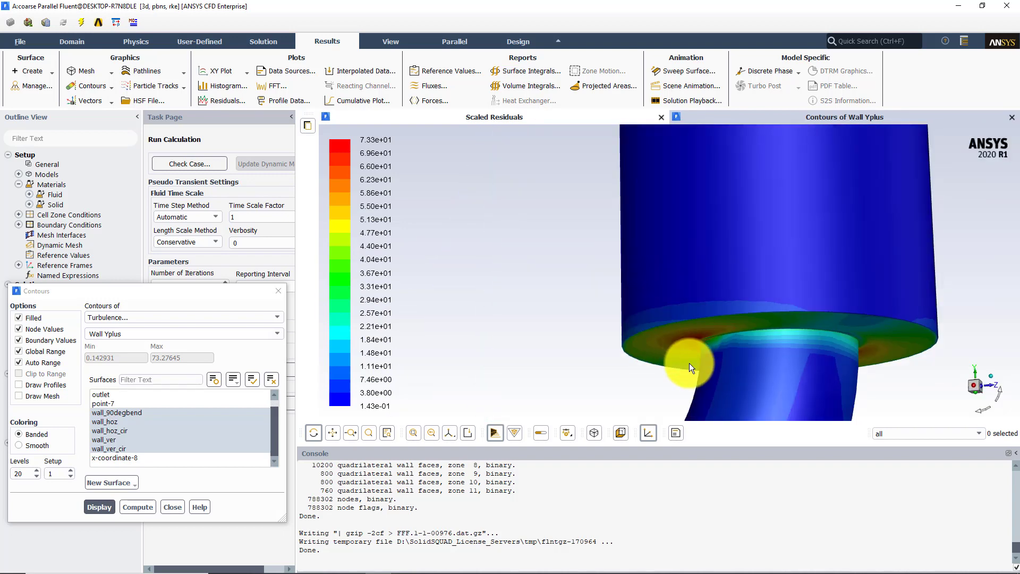
pyautogui.moveTo(703, 355); pyautogui.dragTo(656, 372, button='middle')
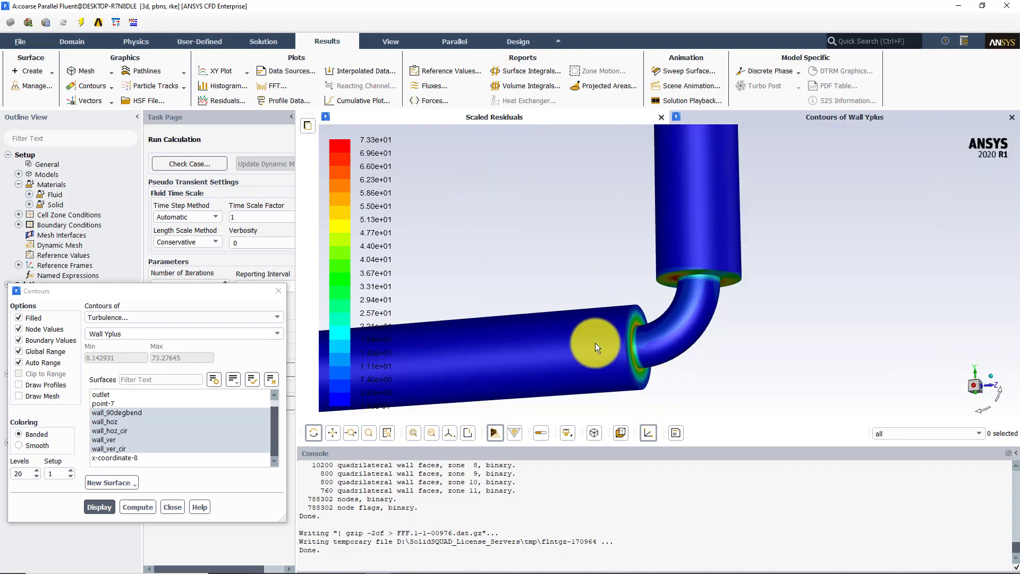
pyautogui.moveTo(596, 344); pyautogui.dragTo(600, 282)
pyautogui.moveTo(620, 222); pyautogui.dragTo(741, 305, button='middle')
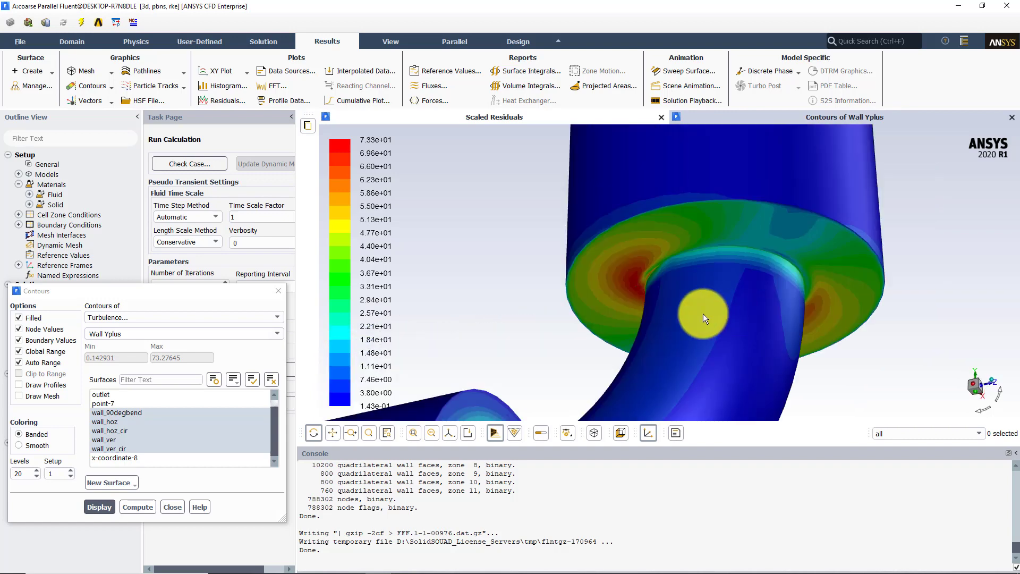
# Switch to Workbench and open the mesh of the coarse Fluid Flow system for editing
pyautogui.moveTo(266, 571)
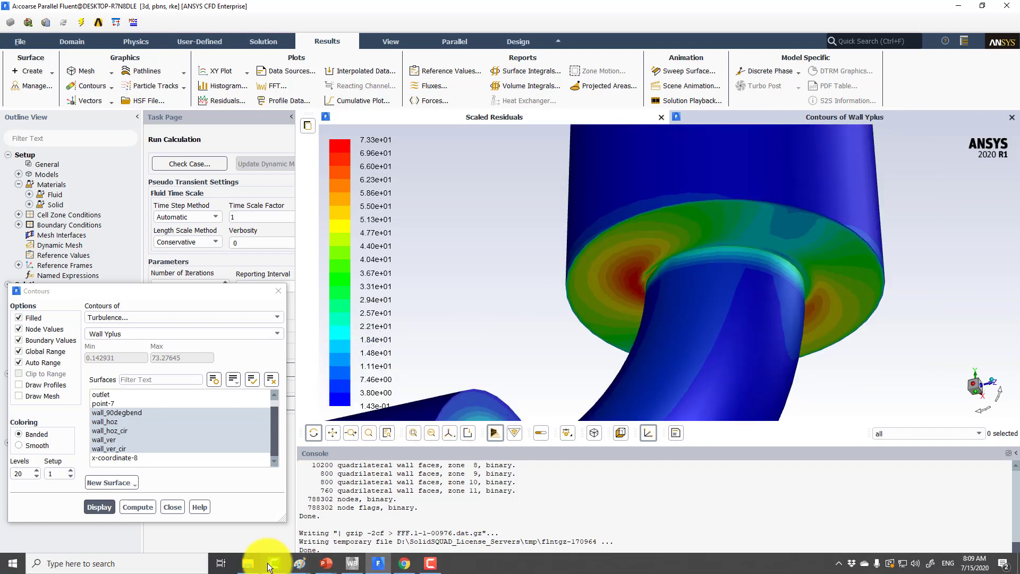
pyautogui.click(351, 565)
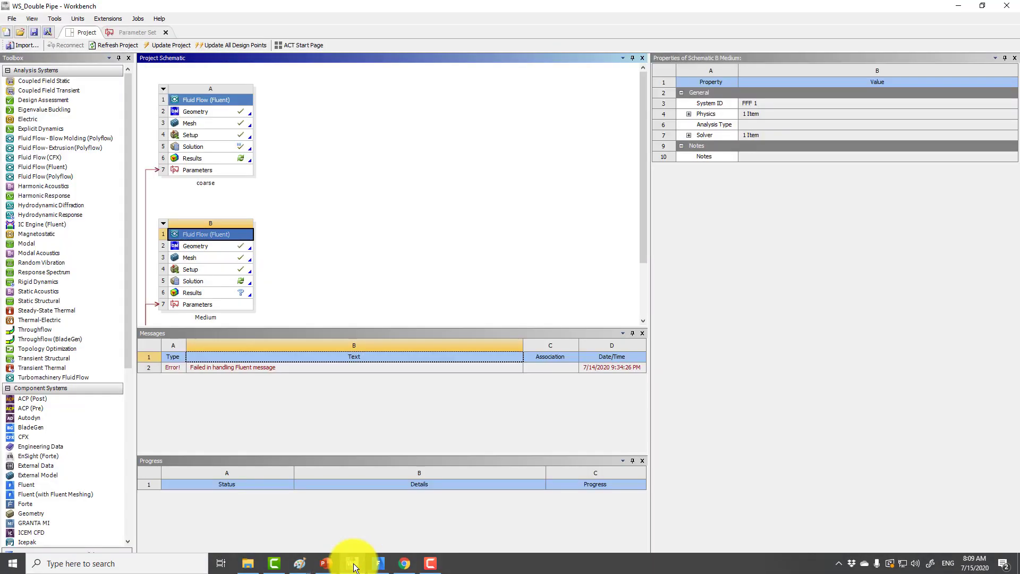
pyautogui.click(215, 123)
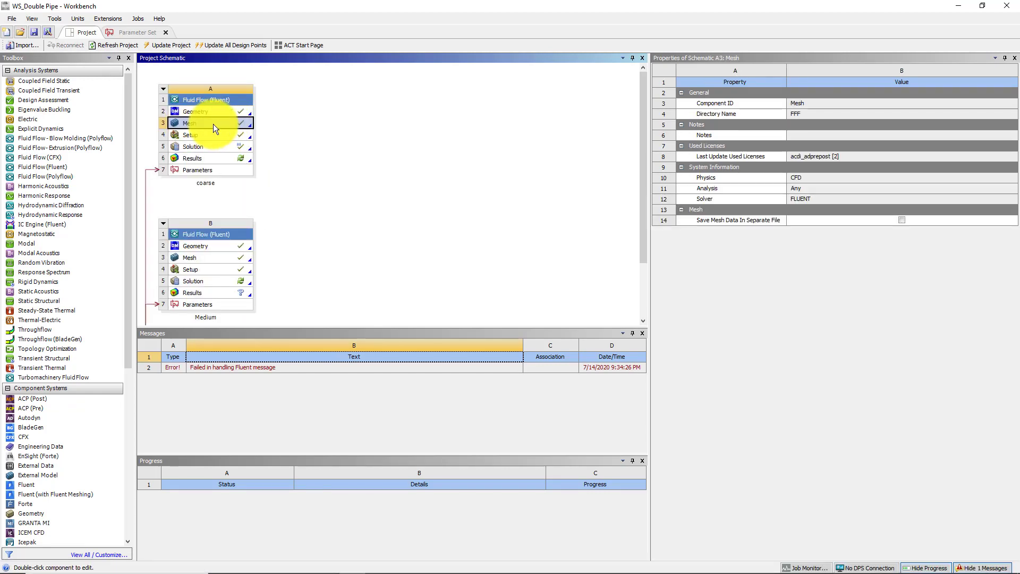
pyautogui.doubleClick(213, 124)
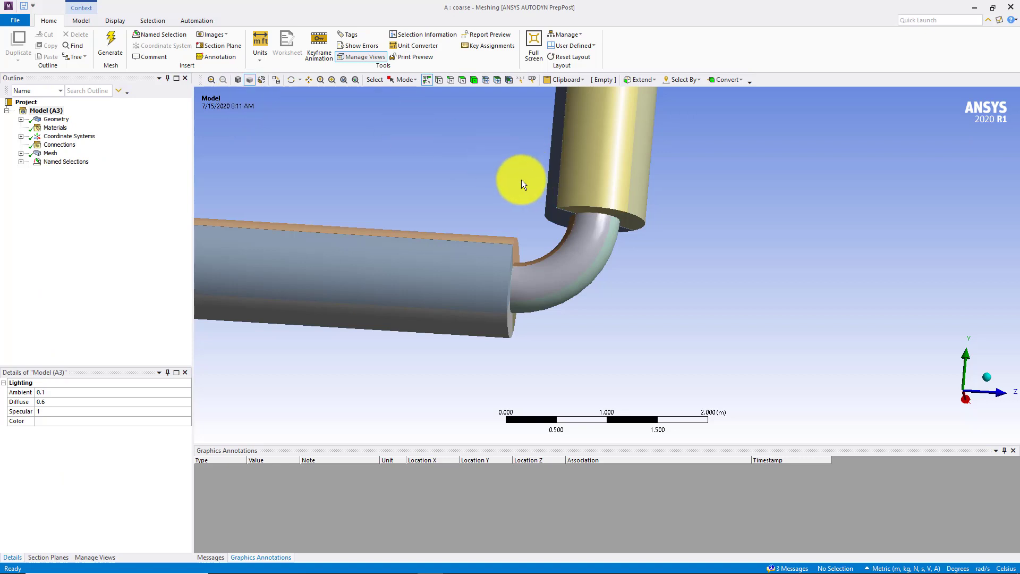
# Display the coarse mesh and examine its elements on the bend and on the end faces of both pipes
pyautogui.moveTo(523, 182); pyautogui.dragTo(557, 202, button='middle')
pyautogui.scroll(2, 557, 199)
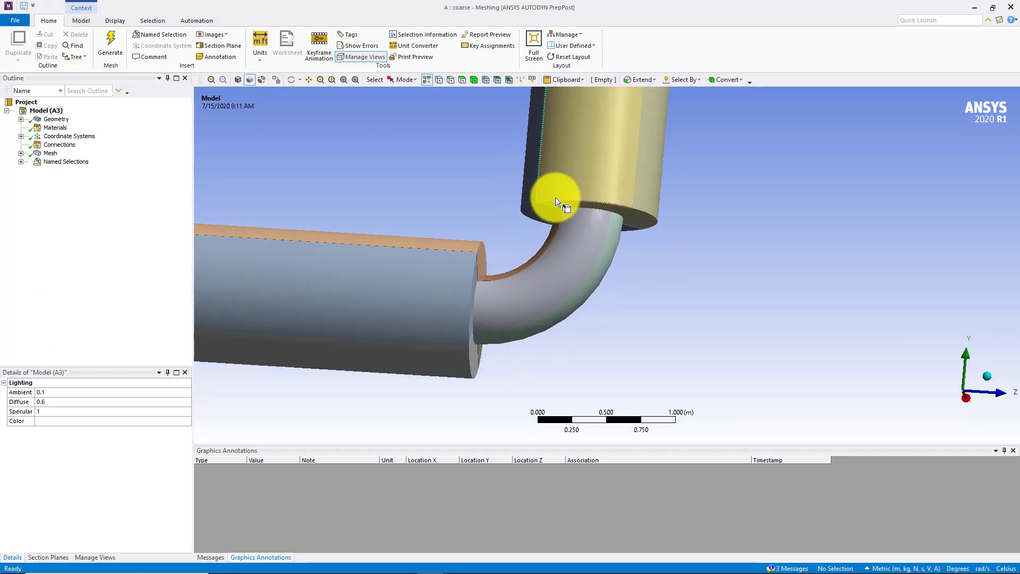
pyautogui.scroll(4, 537, 184)
pyautogui.scroll(1, 539, 186)
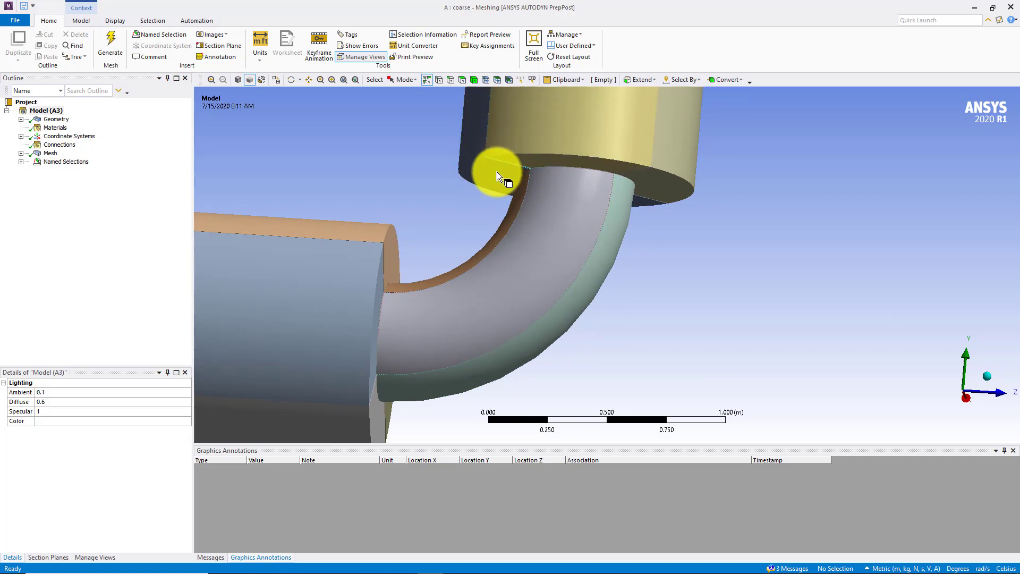
pyautogui.click(50, 154)
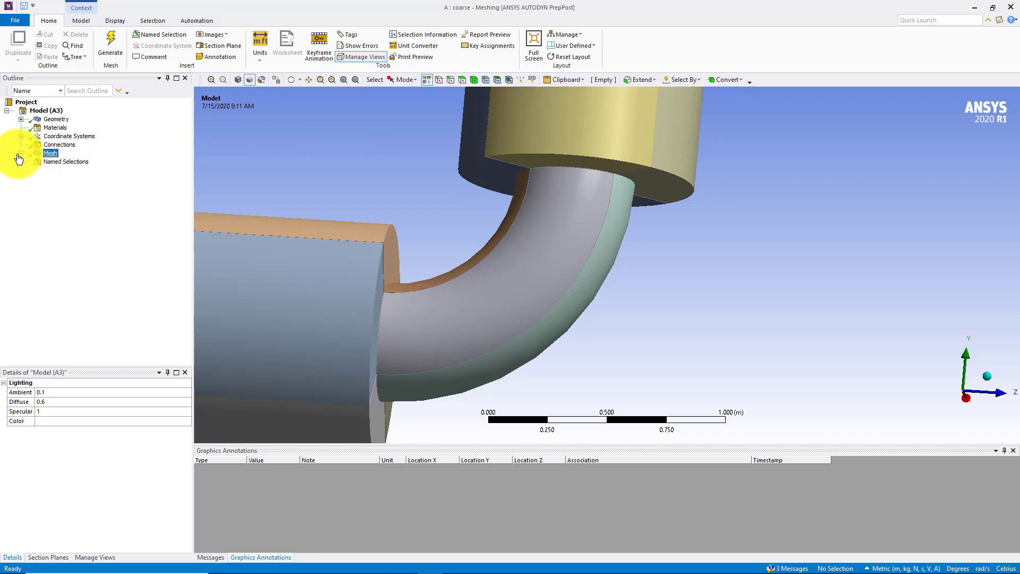
pyautogui.click(20, 153)
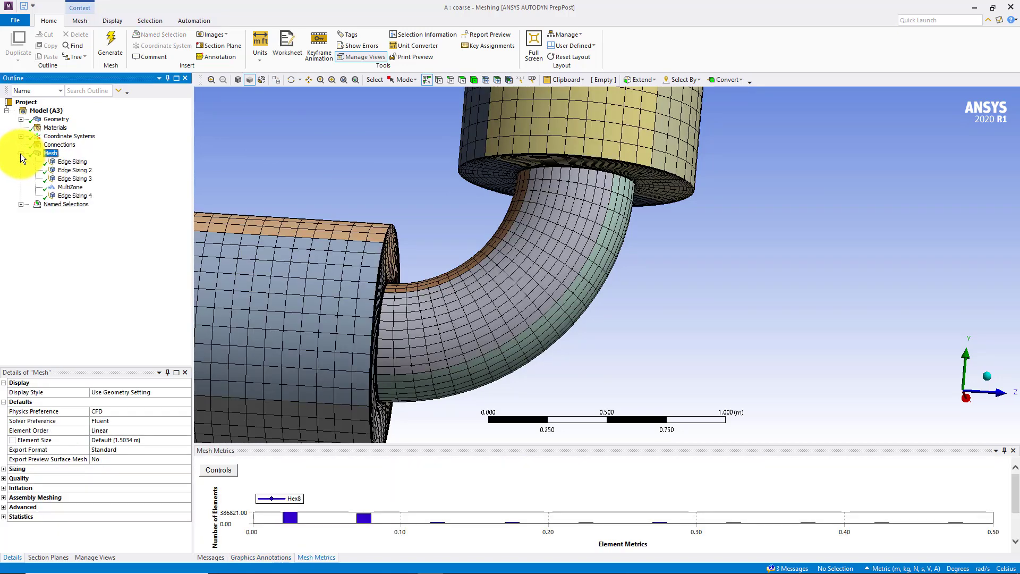
pyautogui.scroll(5, 383, 169)
pyautogui.moveTo(377, 166)
pyautogui.keyDown('ctrl'); pyautogui.mouseDown(button='middle')
pyautogui.moveTo(352, 152)
pyautogui.moveTo(421, 321)
pyautogui.mouseUp(button='middle'); pyautogui.keyUp('ctrl')
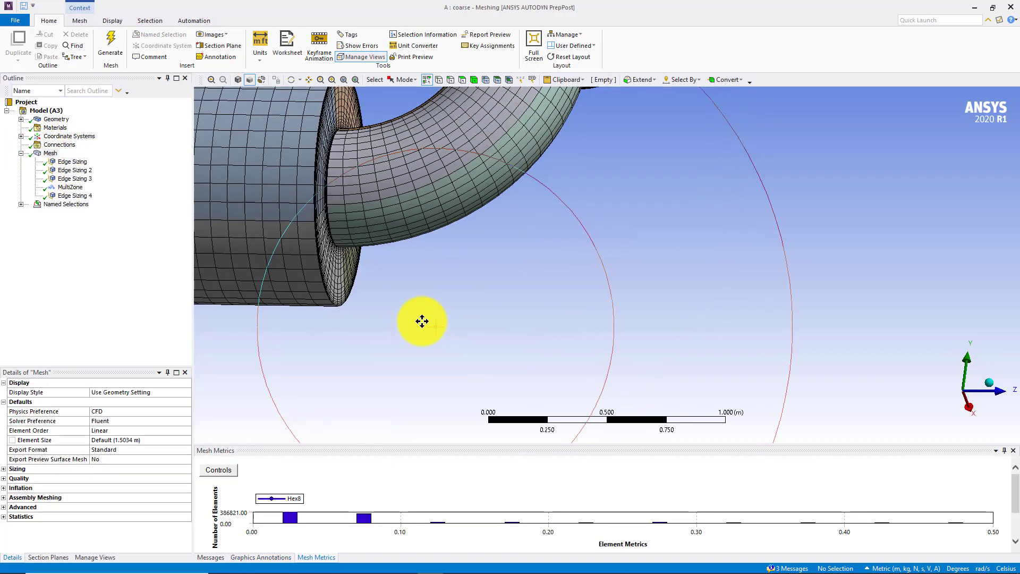
pyautogui.keyDown('ctrl'); pyautogui.moveTo(388, 218); pyautogui.dragTo(415, 424, button='middle'); pyautogui.keyUp('ctrl')
pyautogui.scroll(2, 417, 302)
pyautogui.keyDown('ctrl'); pyautogui.moveTo(434, 264); pyautogui.dragTo(435, 336, button='middle'); pyautogui.keyUp('ctrl')
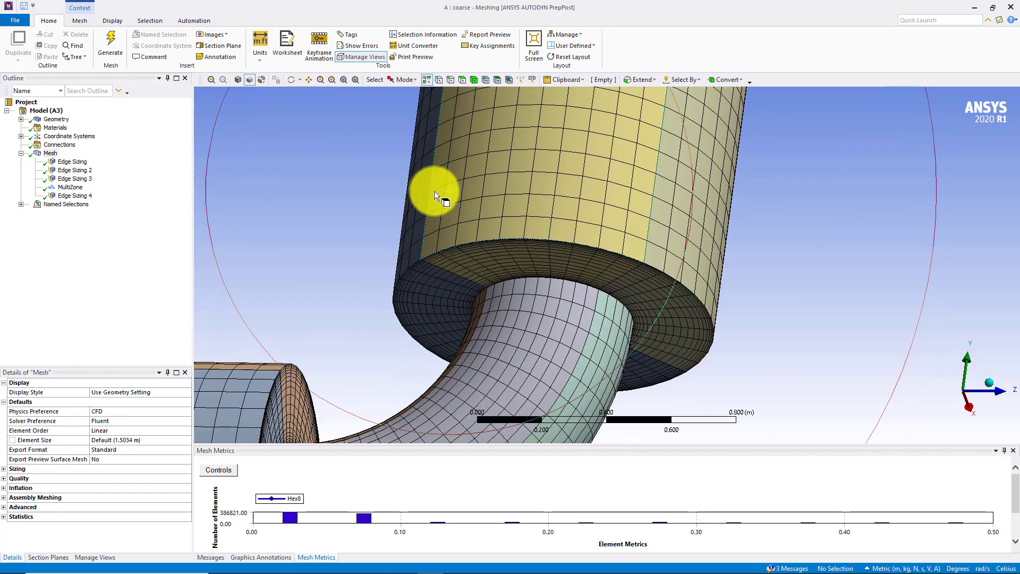
# Insert a hard edge sizing on the 12 lengthwise edges of the vertical pipe with 60 divisions and a bias factor of 14
pyautogui.rightClick(53, 154)
pyautogui.moveTo(139, 161)
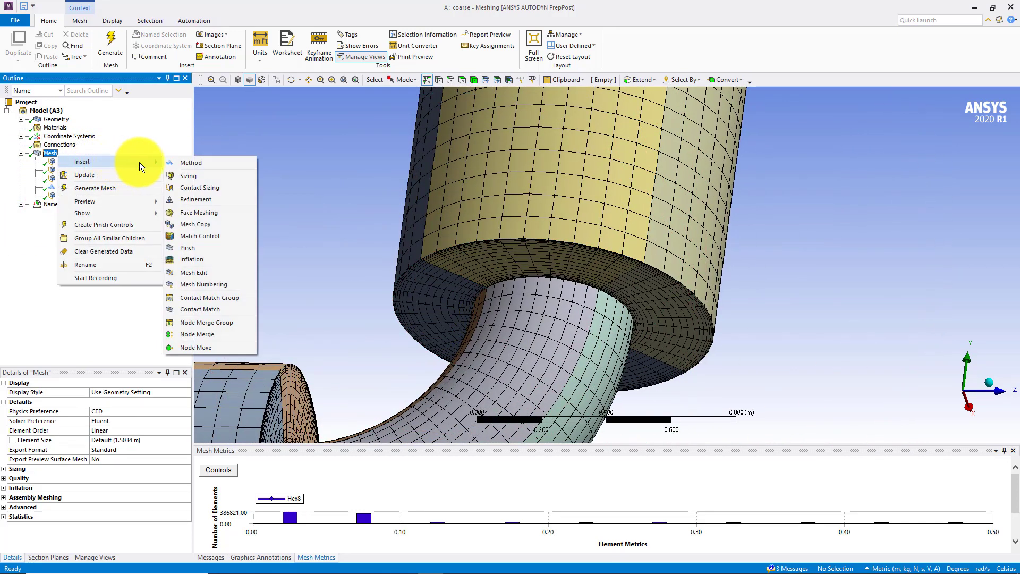
pyautogui.click(178, 175)
pyautogui.scroll(-4, 347, 226)
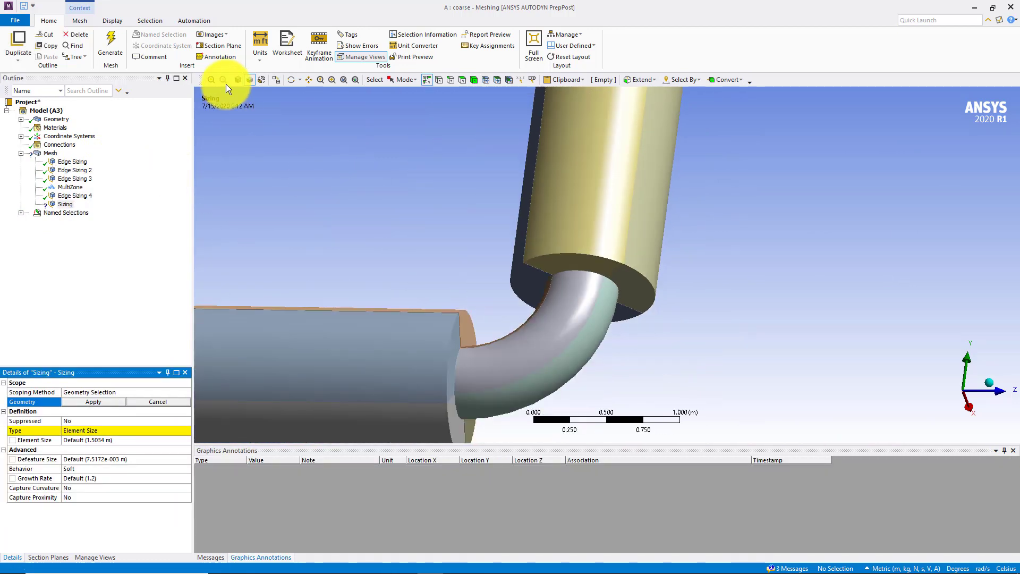
pyautogui.click(262, 80)
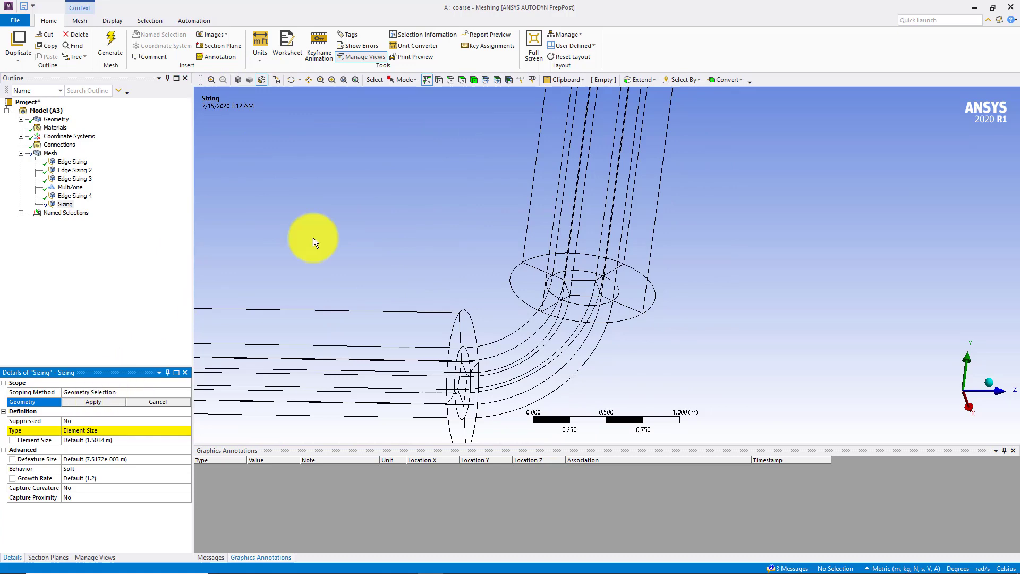
pyautogui.moveTo(313, 239); pyautogui.dragTo(455, 212, button='middle')
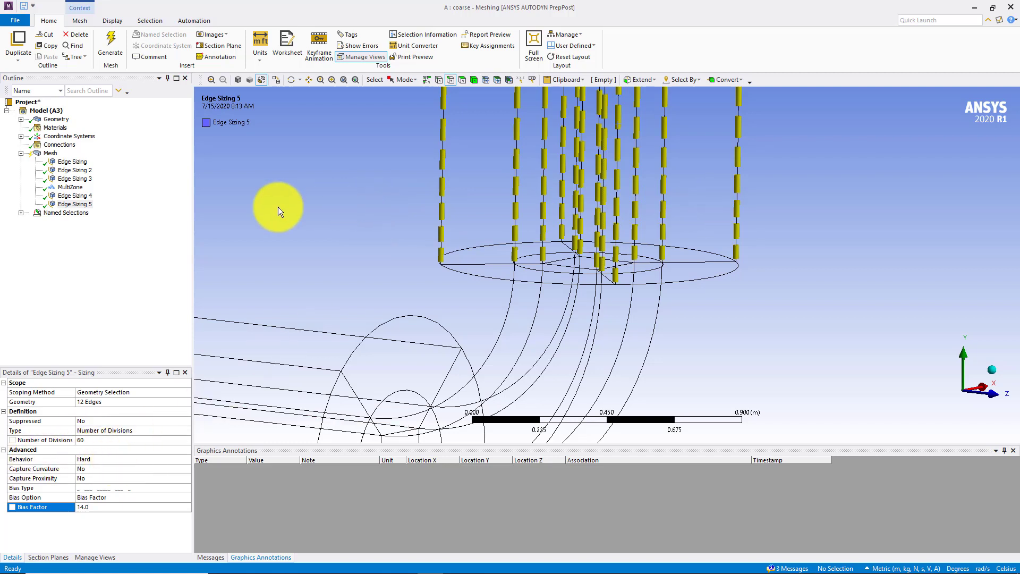
# Generate the mesh and check it against the edge sizing at the lower end of the vertical pipe
pyautogui.click(112, 45)
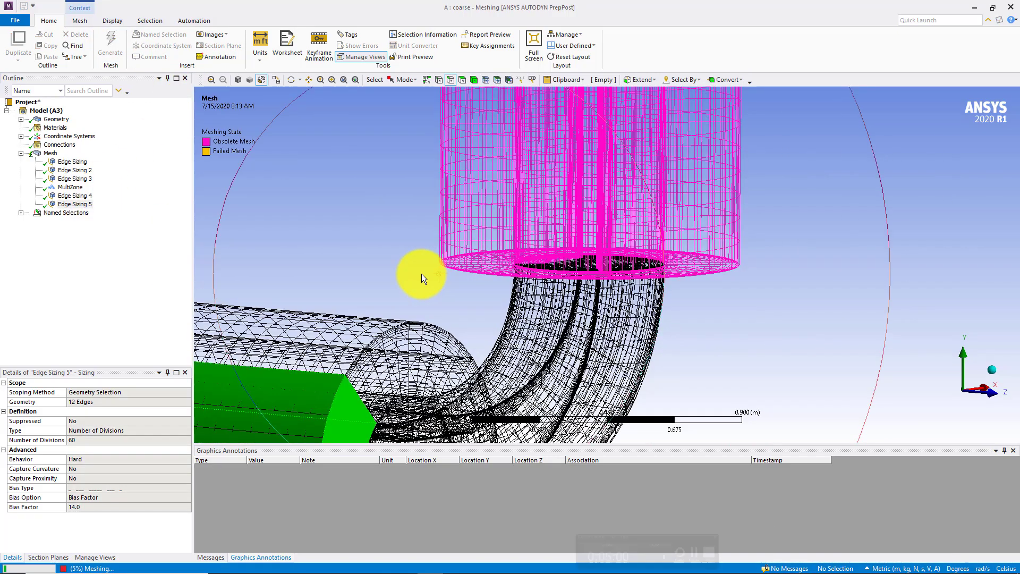
pyautogui.scroll(5, 422, 274)
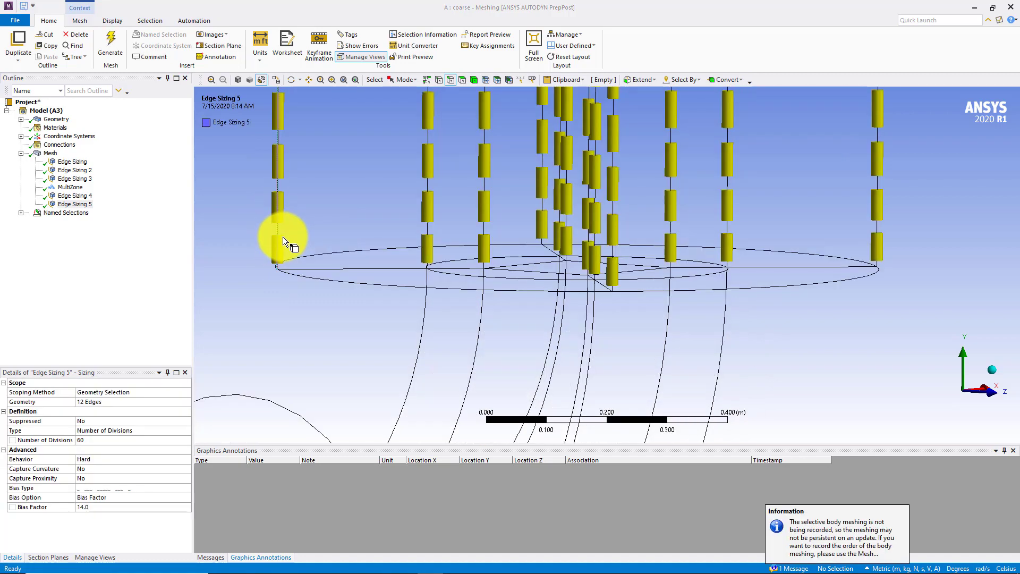
pyautogui.click(48, 153)
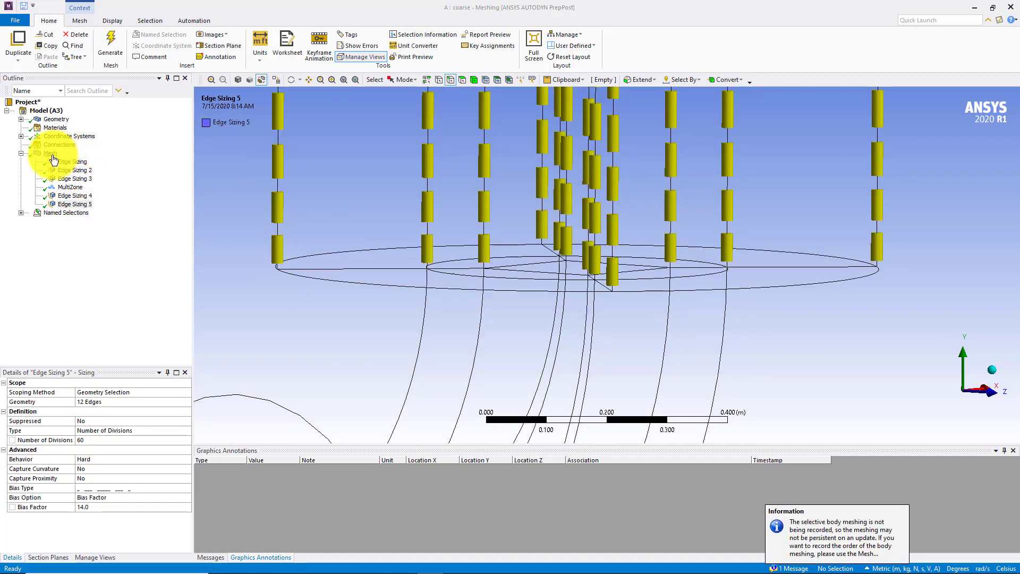
pyautogui.moveTo(251, 238); pyautogui.dragTo(318, 234, button='middle')
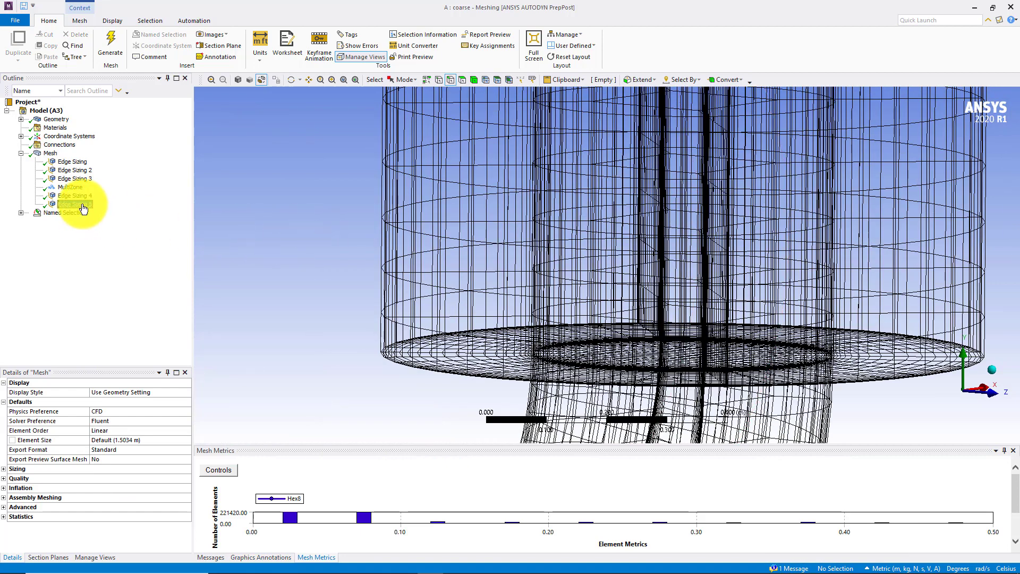
pyautogui.click(82, 205)
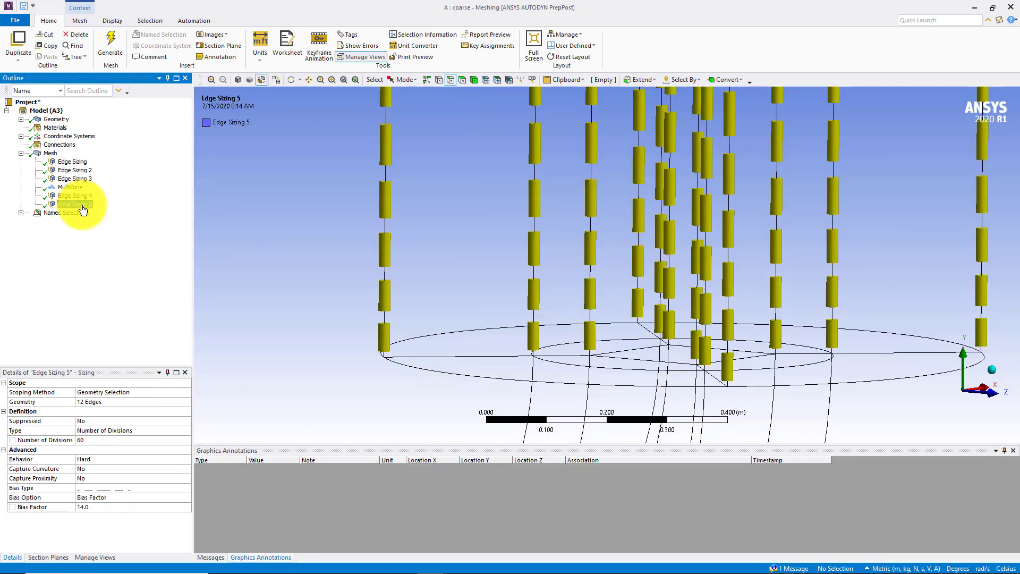
pyautogui.click(50, 154)
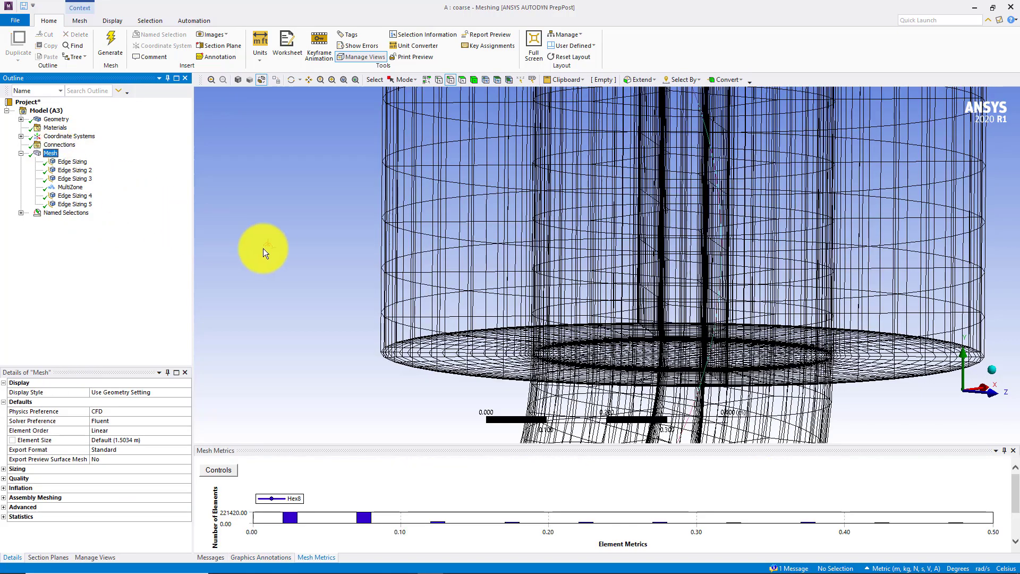
pyautogui.scroll(3, 269, 249)
# Set the vertical pipe's edge sizing to 100 divisions and regenerate the mesh
pyautogui.click(75, 206)
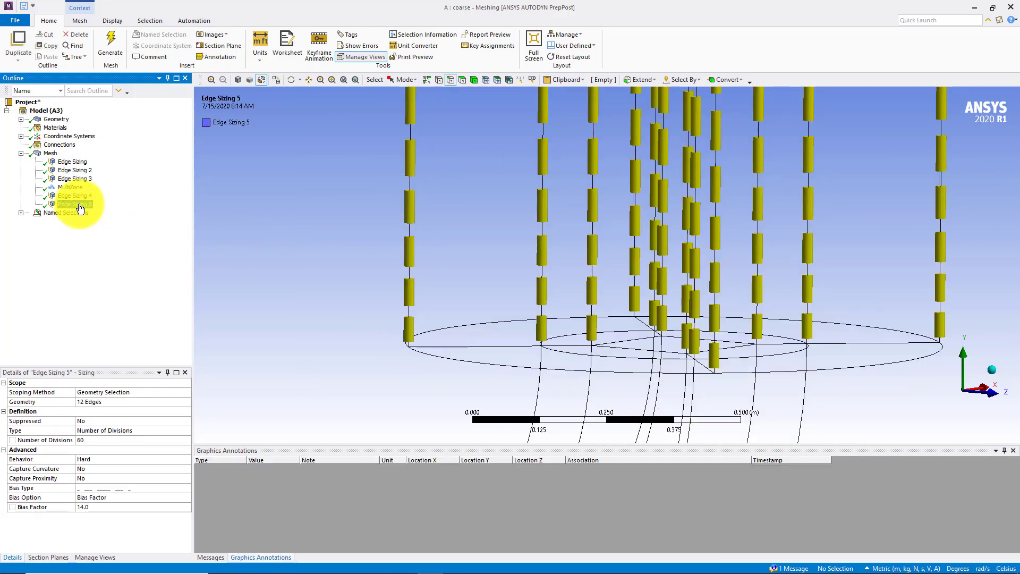
pyautogui.click(89, 437)
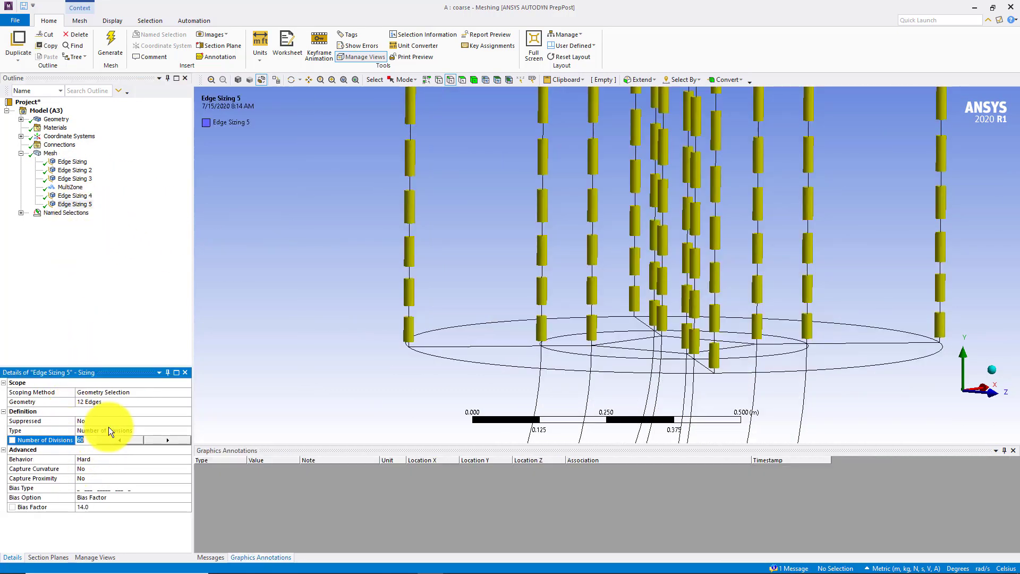
pyautogui.press('Return')
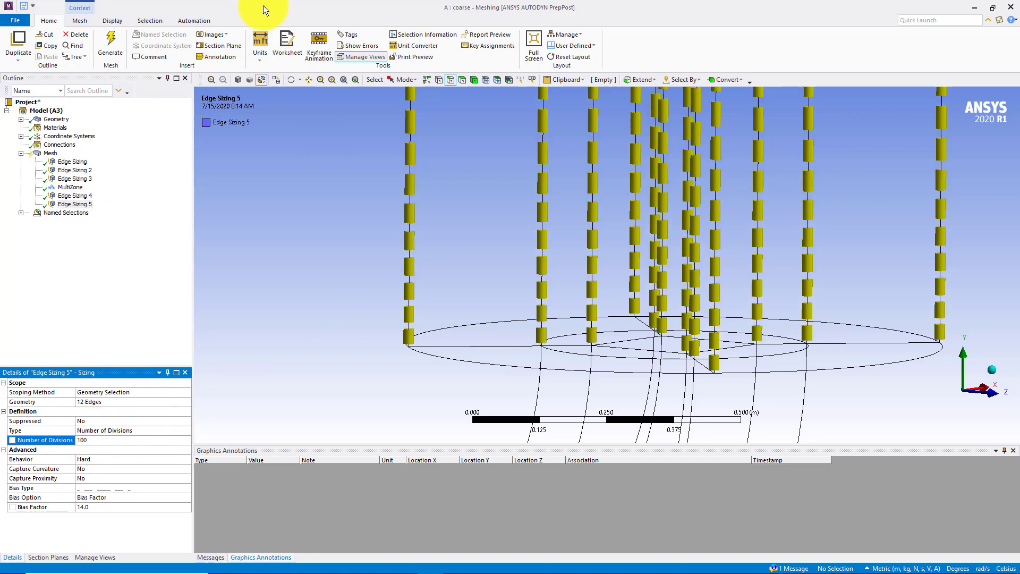
pyautogui.click(119, 36)
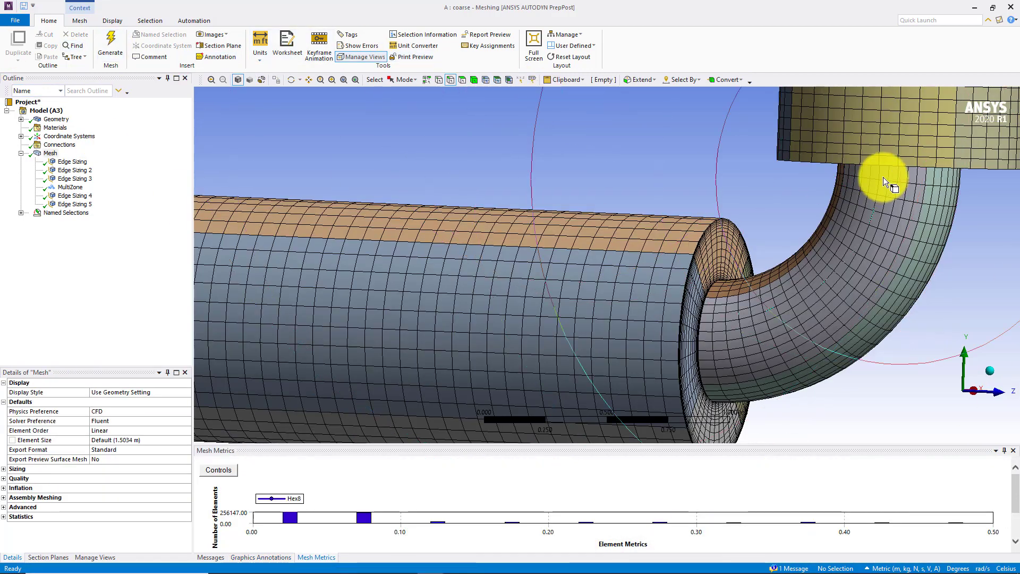
pyautogui.moveTo(884, 177); pyautogui.dragTo(835, 157, button='middle')
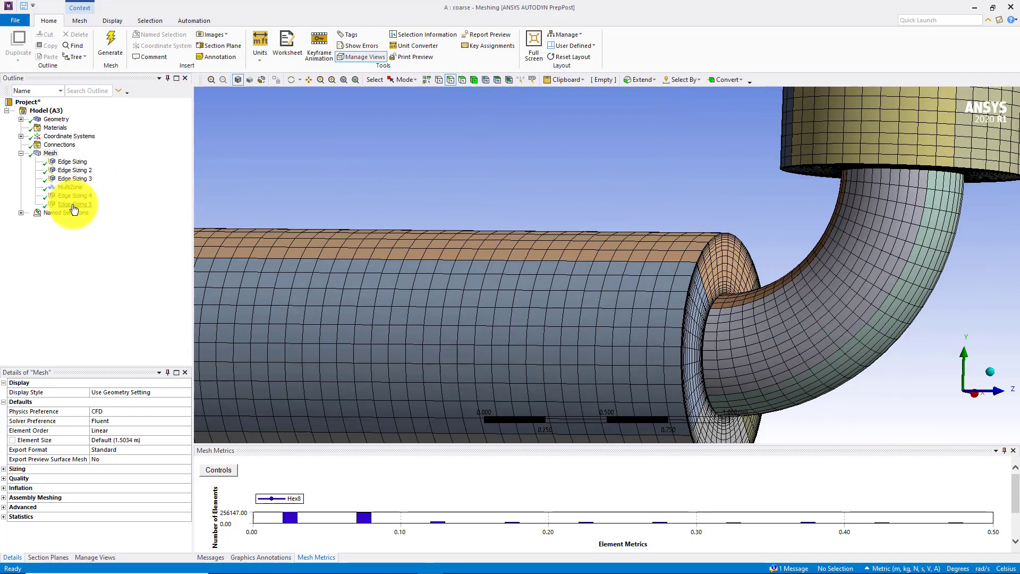
# Delete the existing MultiZone method from the mesh
pyautogui.click(73, 188)
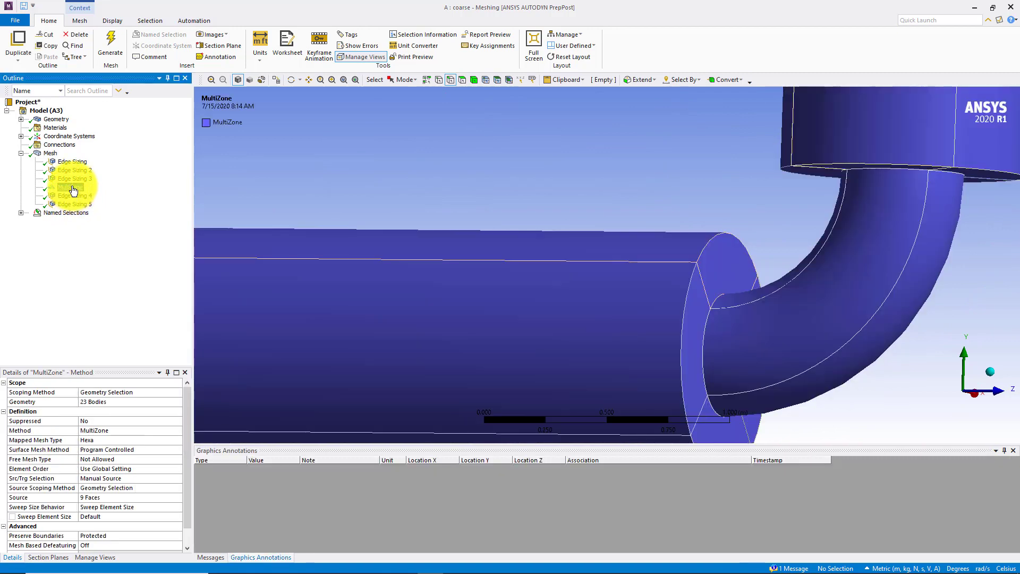
pyautogui.rightClick(74, 190)
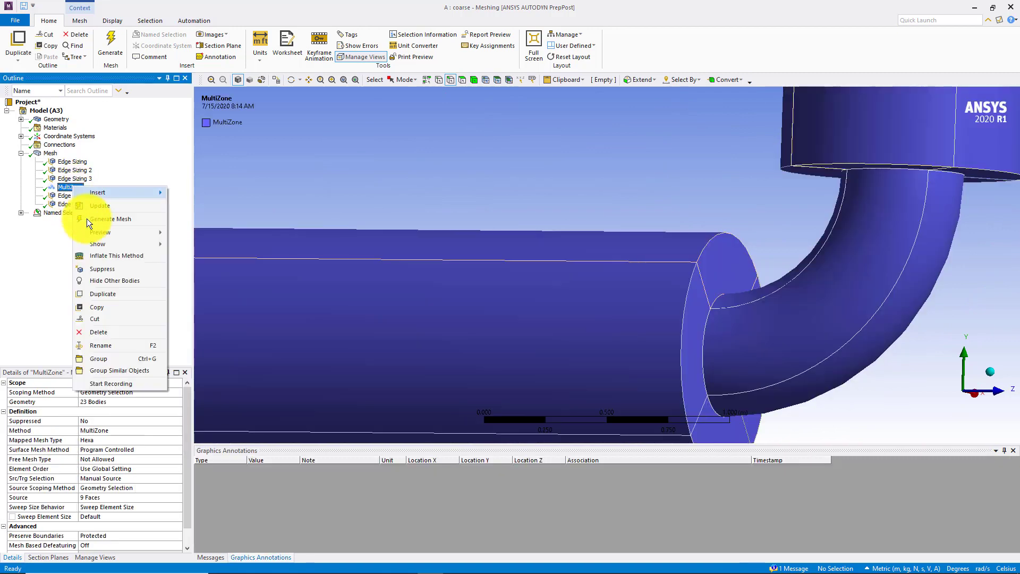
pyautogui.click(97, 331)
pyautogui.click(506, 330)
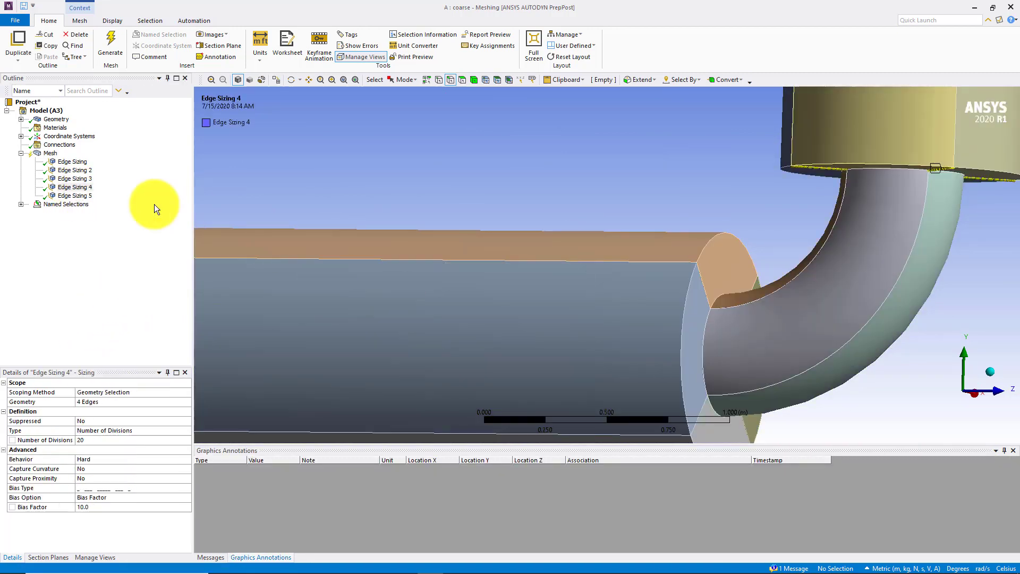
# Insert a new mesh method scoped to all 23 bodies and set it to MultiZone
pyautogui.click(50, 154)
pyautogui.rightClick(51, 154)
pyautogui.moveTo(151, 161)
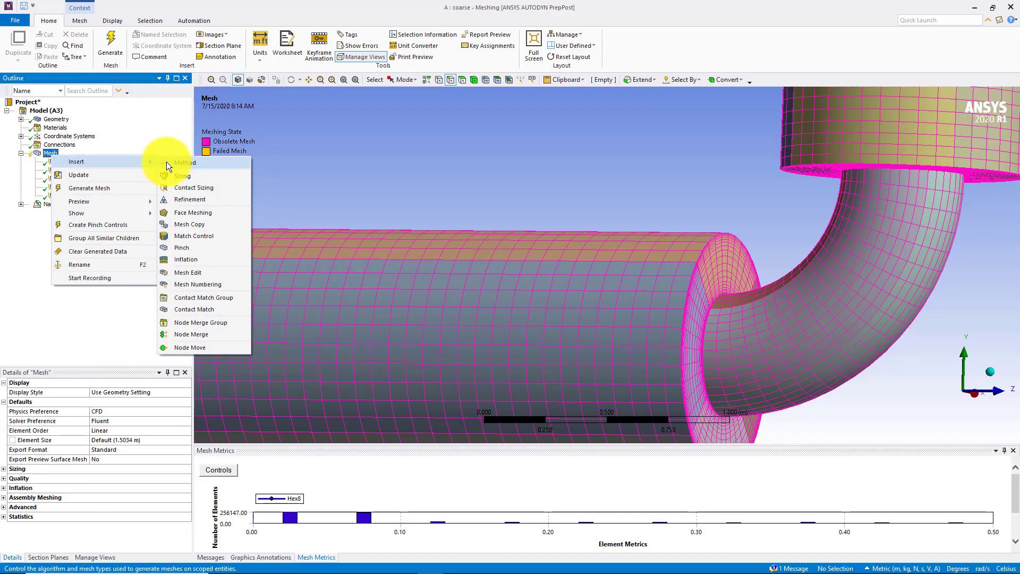
pyautogui.click(183, 162)
pyautogui.rightClick(307, 173)
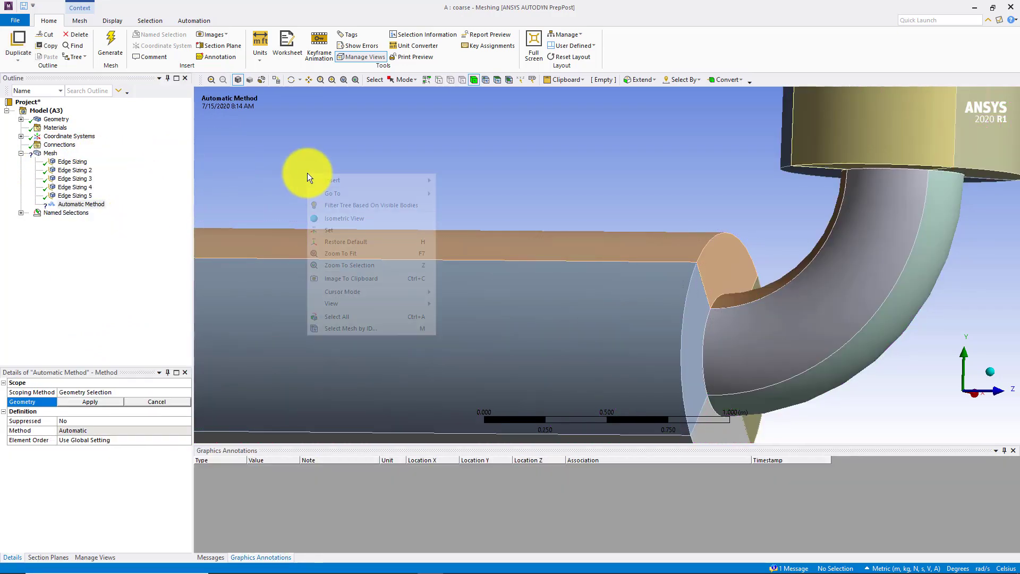
pyautogui.click(340, 315)
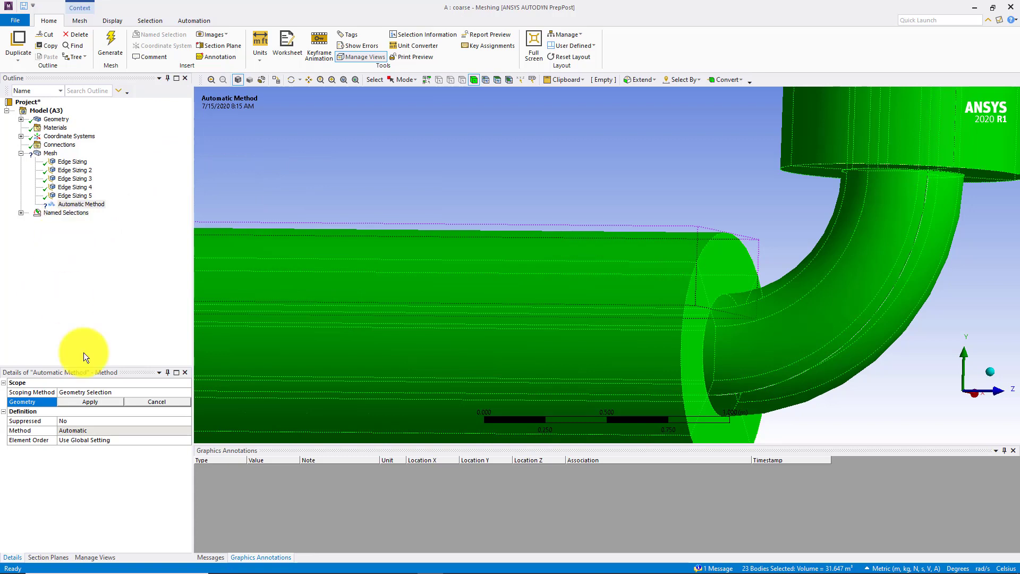
pyautogui.click(99, 402)
pyautogui.click(164, 438)
pyautogui.click(170, 431)
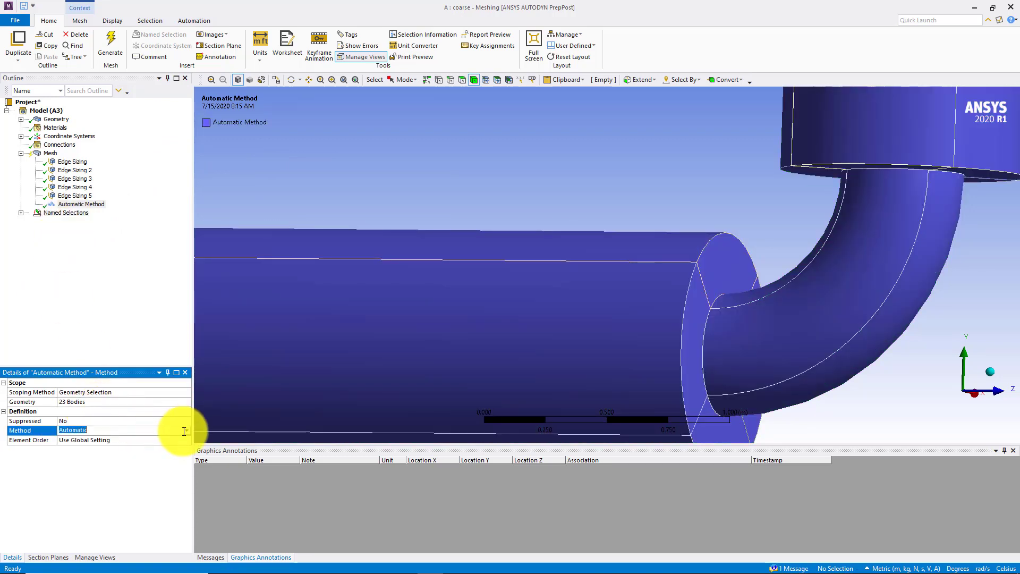
pyautogui.click(176, 431)
pyautogui.click(79, 467)
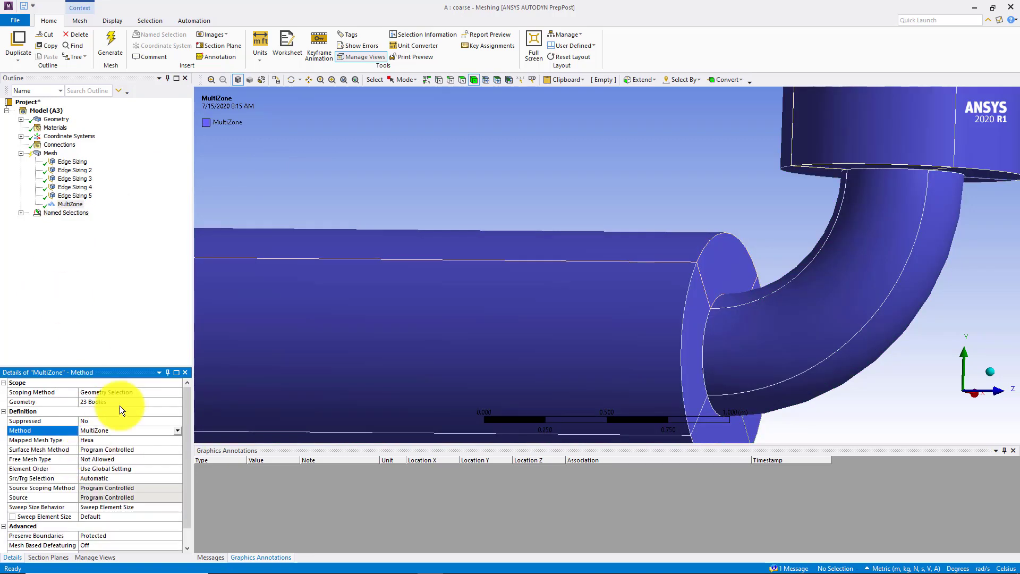
# Set the MultiZone method's source/target selection to Manual Source
pyautogui.scroll(-1, 250, 277)
pyautogui.scroll(-4, 250, 276)
pyautogui.moveTo(308, 237); pyautogui.dragTo(395, 221, button='middle')
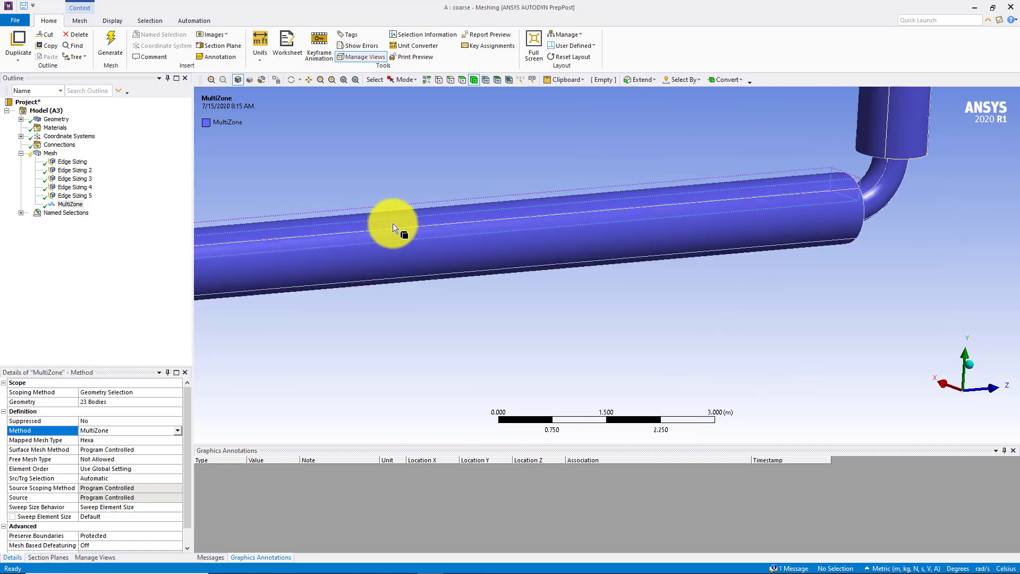
pyautogui.moveTo(394, 223); pyautogui.dragTo(456, 241, button='middle')
pyautogui.scroll(5, 456, 241)
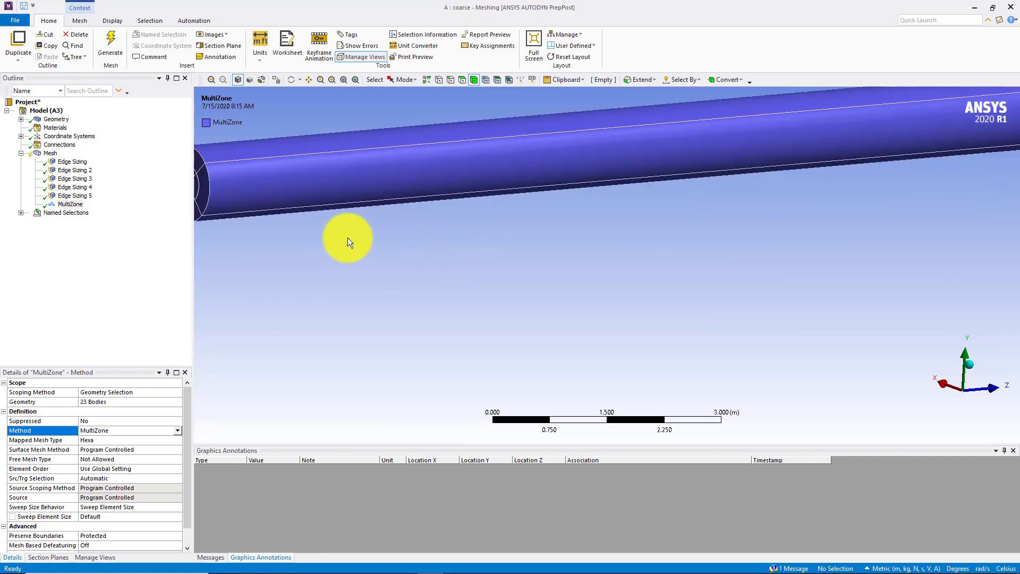
pyautogui.keyDown('ctrl'); pyautogui.moveTo(243, 199); pyautogui.dragTo(490, 285, button='middle'); pyautogui.keyUp('ctrl')
pyautogui.scroll(4, 490, 285)
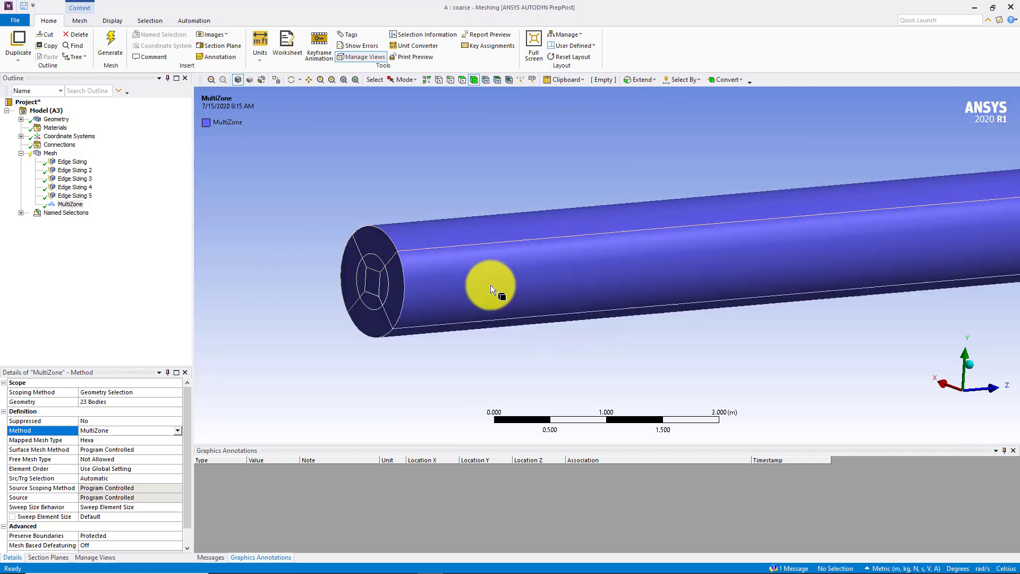
pyautogui.click(117, 478)
pyautogui.click(177, 480)
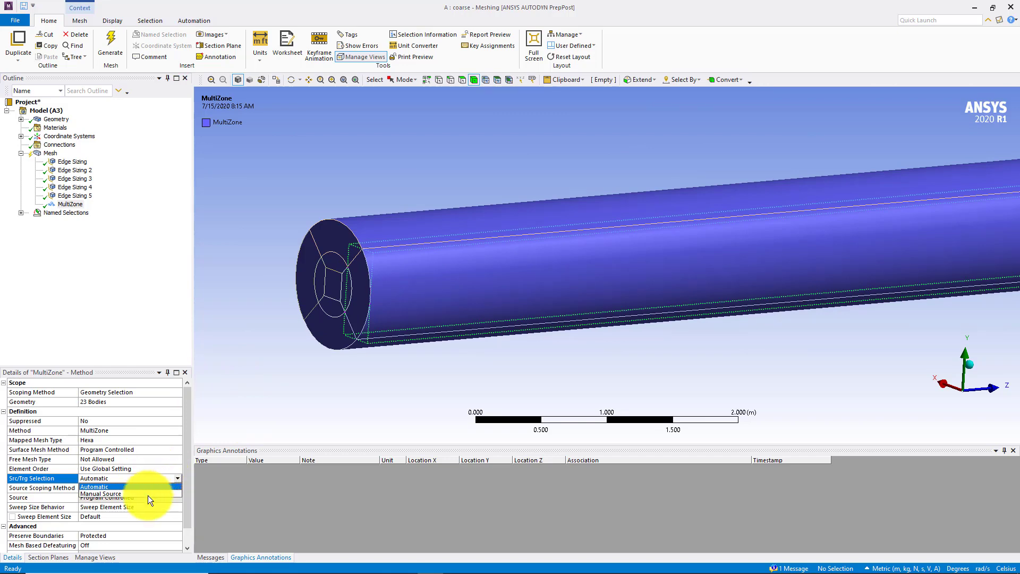
pyautogui.click(122, 493)
# Assign all nine faces at the free end of the horizontal pipe as the MultiZone source
pyautogui.moveTo(352, 355); pyautogui.dragTo(368, 355, button='middle')
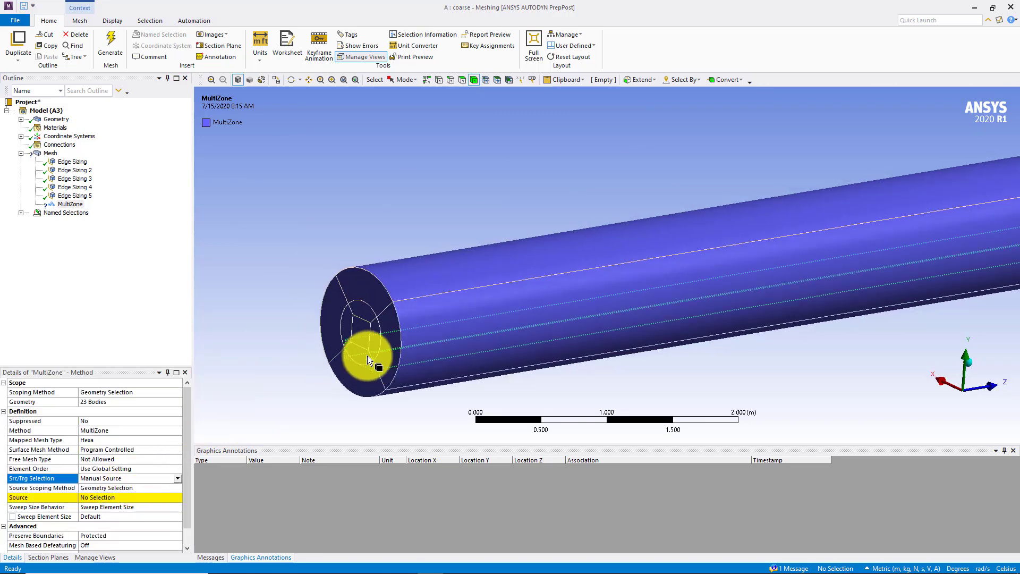
pyautogui.scroll(3, 368, 356)
pyautogui.keyDown('ctrl'); pyautogui.moveTo(234, 376); pyautogui.dragTo(462, 321, button='middle'); pyautogui.keyUp('ctrl')
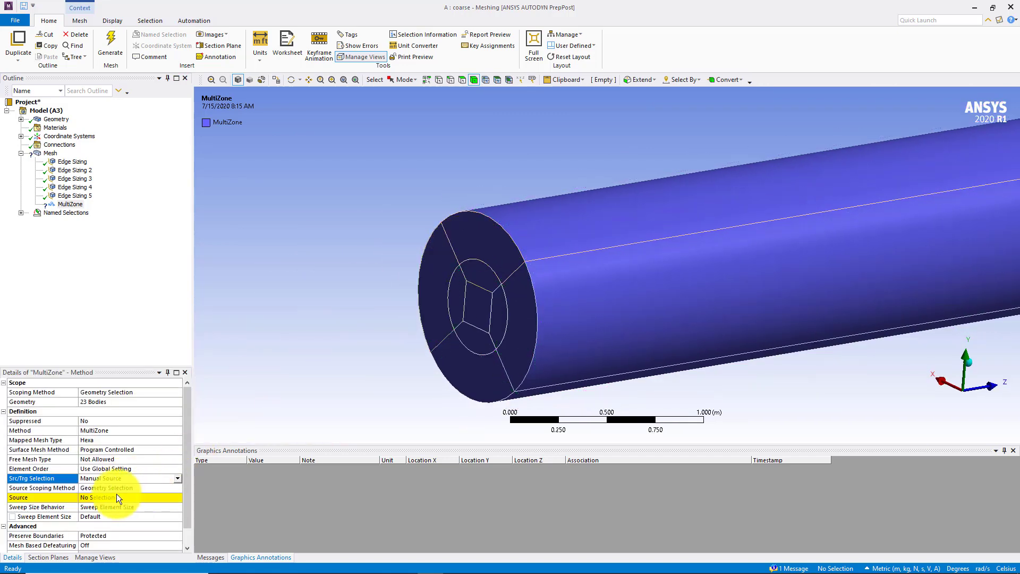
pyautogui.click(117, 497)
pyautogui.click(472, 241)
pyautogui.keyDown('ctrl'); pyautogui.click(432, 262); pyautogui.keyUp('ctrl')
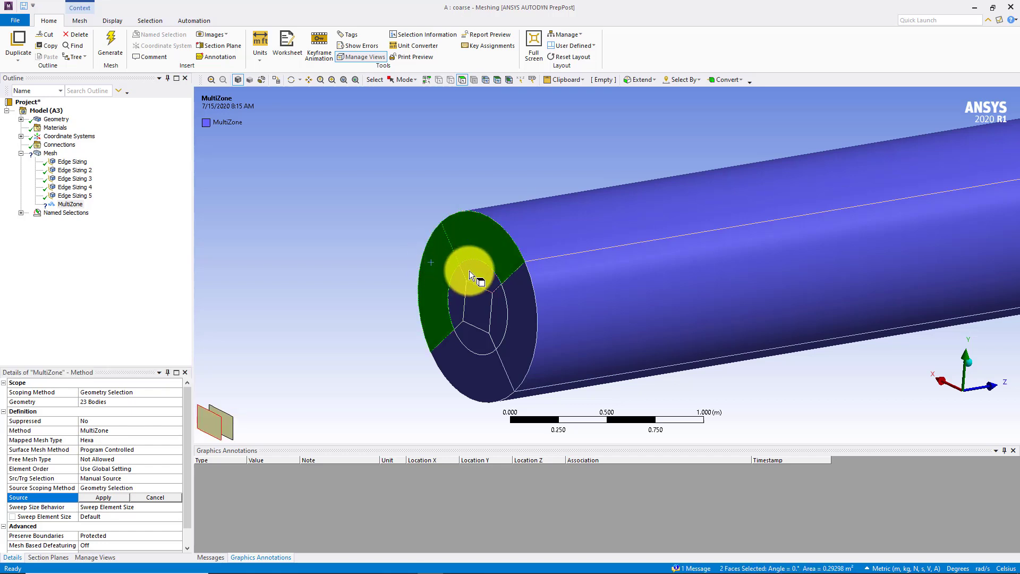
pyautogui.keyDown('ctrl'); pyautogui.click(470, 270); pyautogui.keyUp('ctrl')
pyautogui.keyDown('ctrl'); pyautogui.click(472, 299); pyautogui.keyUp('ctrl')
pyautogui.keyDown('ctrl'); pyautogui.click(472, 298); pyautogui.keyUp('ctrl')
pyautogui.keyDown('ctrl'); pyautogui.click(497, 306); pyautogui.keyUp('ctrl')
pyautogui.keyDown('ctrl'); pyautogui.click(523, 332); pyautogui.keyUp('ctrl')
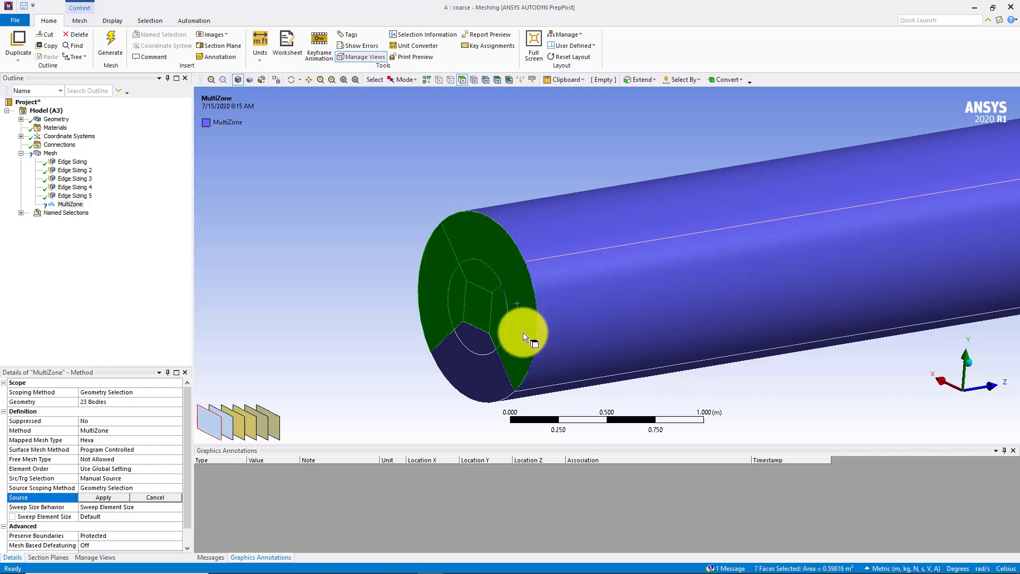
pyautogui.keyDown('ctrl'); pyautogui.click(487, 369); pyautogui.keyUp('ctrl')
pyautogui.keyDown('ctrl'); pyautogui.click(479, 343); pyautogui.keyUp('ctrl')
pyautogui.click(107, 497)
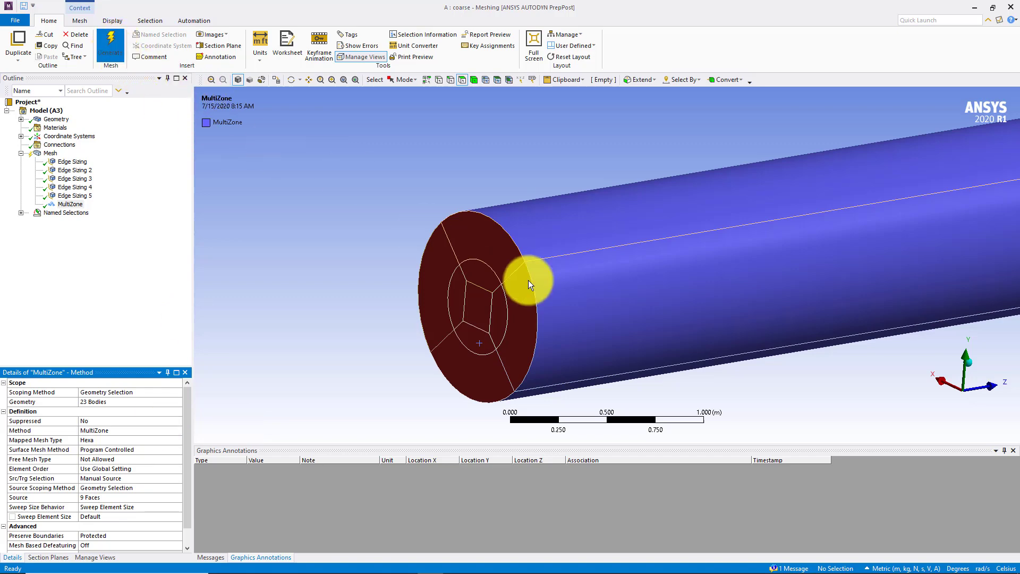
# Generate the mesh and inspect it around the elbow and the lower end of the vertical pipe
pyautogui.scroll(-2, 500, 266)
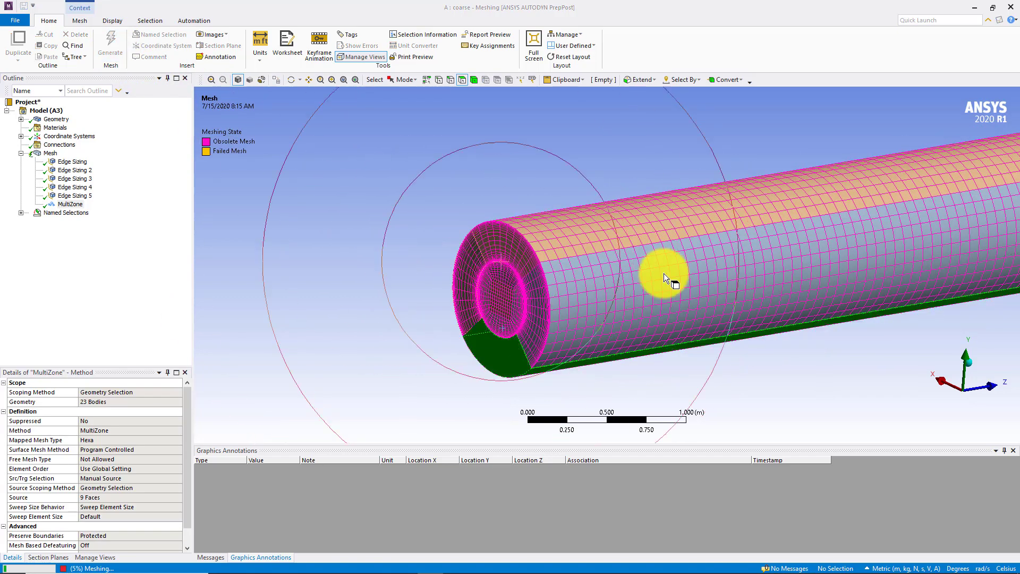
pyautogui.scroll(-3, 704, 266)
pyautogui.keyDown('ctrl'); pyautogui.moveTo(513, 275); pyautogui.dragTo(258, 319, button='middle'); pyautogui.keyUp('ctrl')
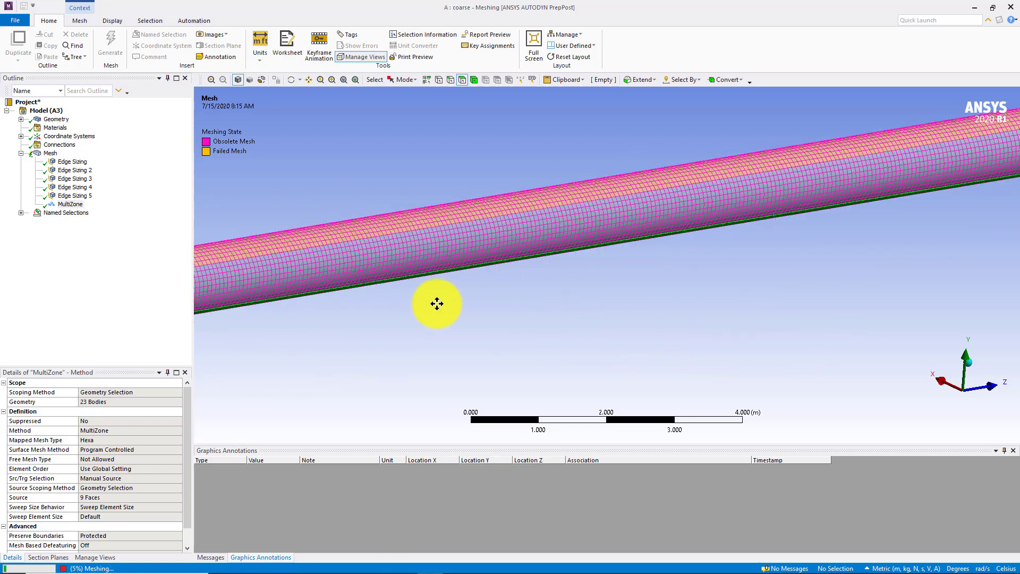
pyautogui.keyDown('ctrl'); pyautogui.moveTo(712, 255); pyautogui.dragTo(367, 329, button='middle'); pyautogui.keyUp('ctrl')
pyautogui.scroll(5, 525, 264)
pyautogui.keyDown('ctrl'); pyautogui.moveTo(617, 287); pyautogui.dragTo(647, 285, button='middle'); pyautogui.keyUp('ctrl')
pyautogui.scroll(5, 531, 264)
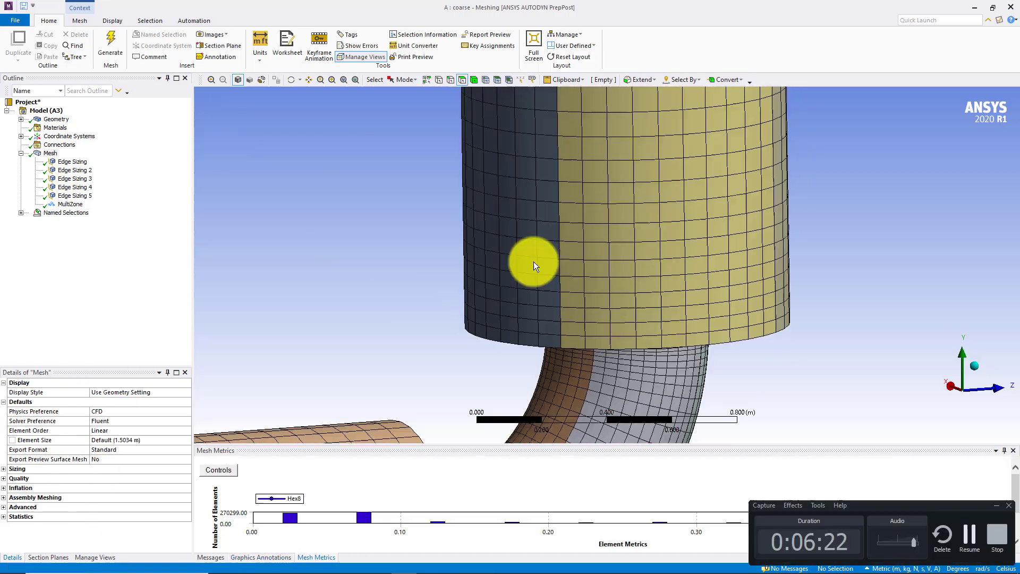
pyautogui.click(219, 46)
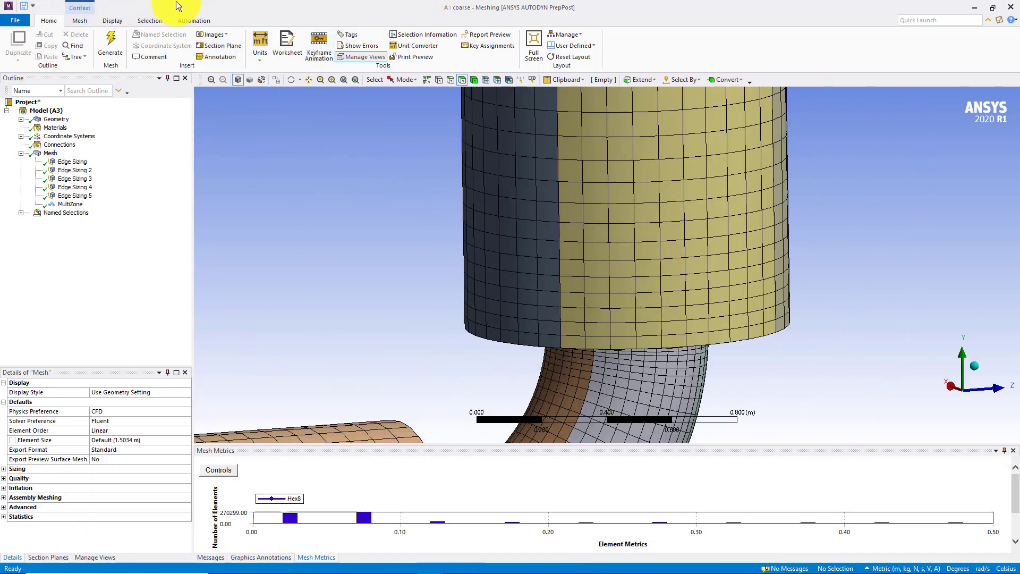
pyautogui.click(74, 196)
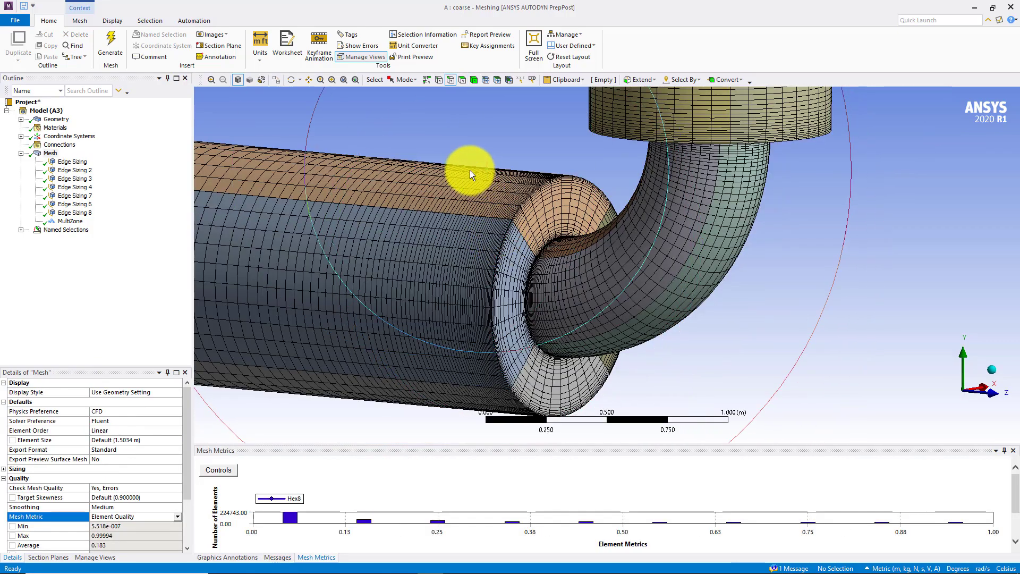
# Examine the refined mesh at both contractions, where the elbow meets the horizontal and vertical pipes
pyautogui.moveTo(470, 170); pyautogui.dragTo(524, 173, button='middle')
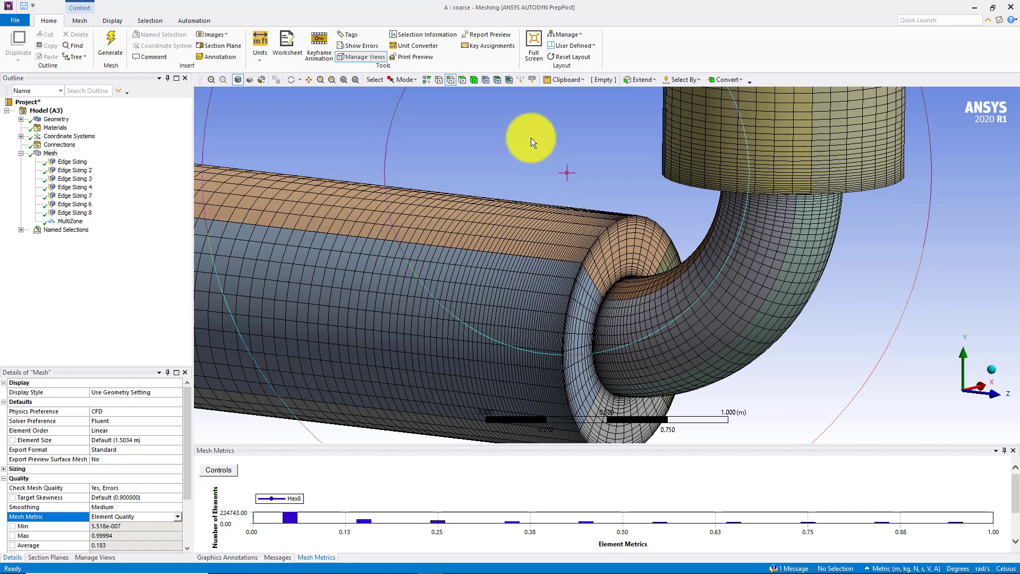
pyautogui.moveTo(531, 138); pyautogui.dragTo(574, 290, button='middle')
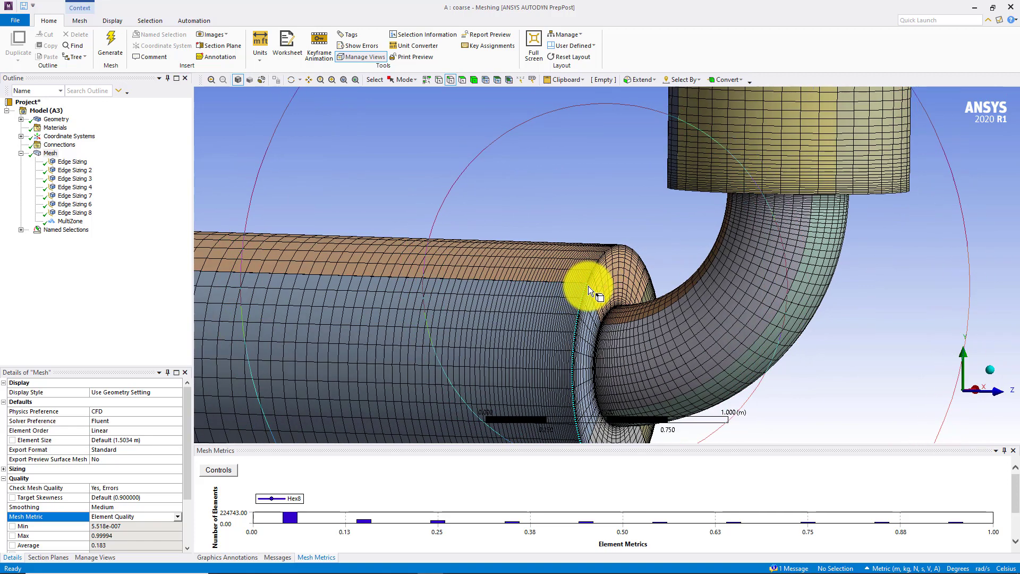
pyautogui.scroll(5, 620, 286)
pyautogui.middleClick(739, 323)
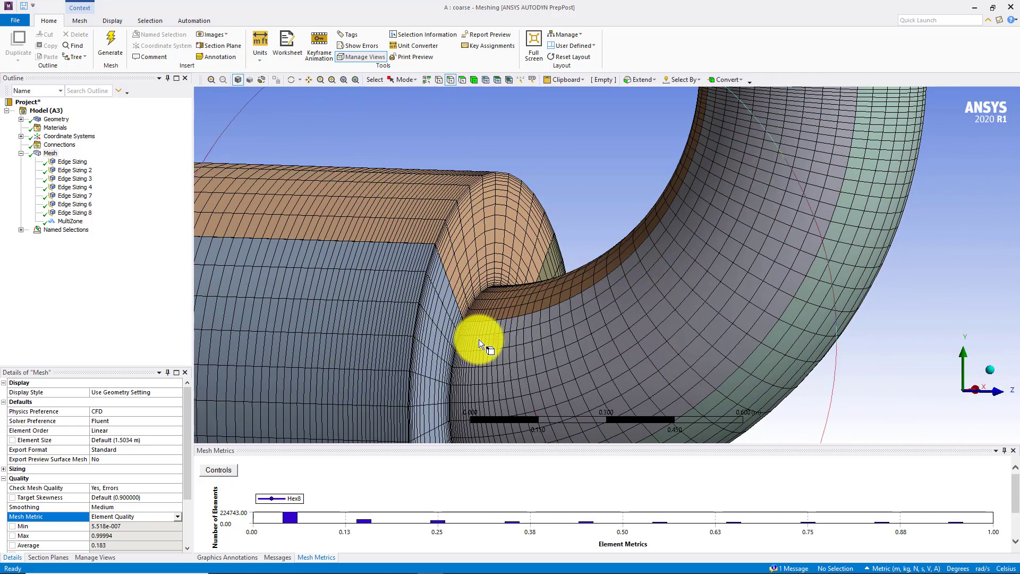
pyautogui.moveTo(470, 345); pyautogui.dragTo(461, 346, button='middle')
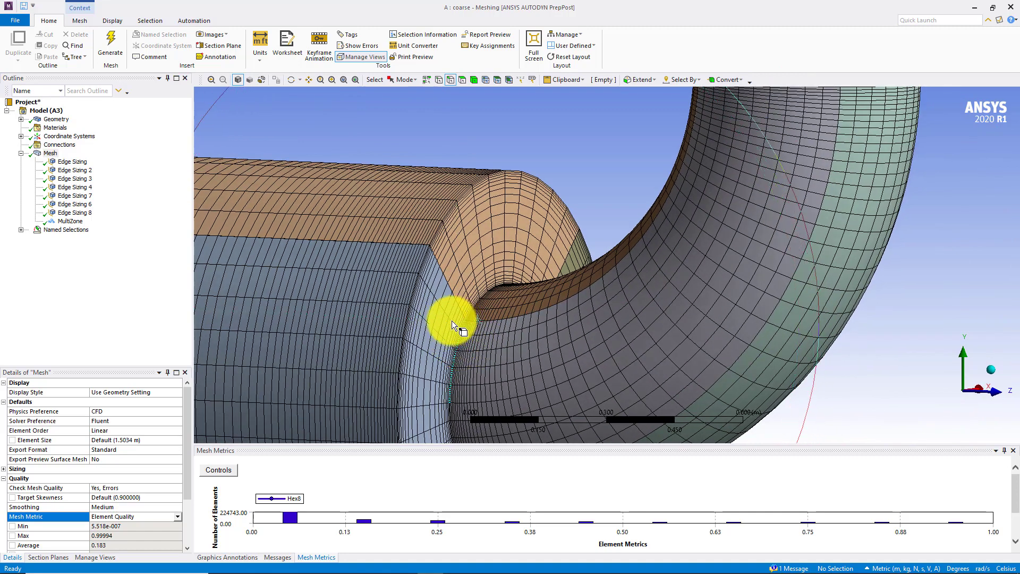
pyautogui.scroll(2, 734, 143)
pyautogui.keyDown('ctrl'); pyautogui.moveTo(738, 149); pyautogui.dragTo(565, 320, button='middle'); pyautogui.keyUp('ctrl')
pyautogui.moveTo(662, 231); pyautogui.dragTo(643, 206, button='middle')
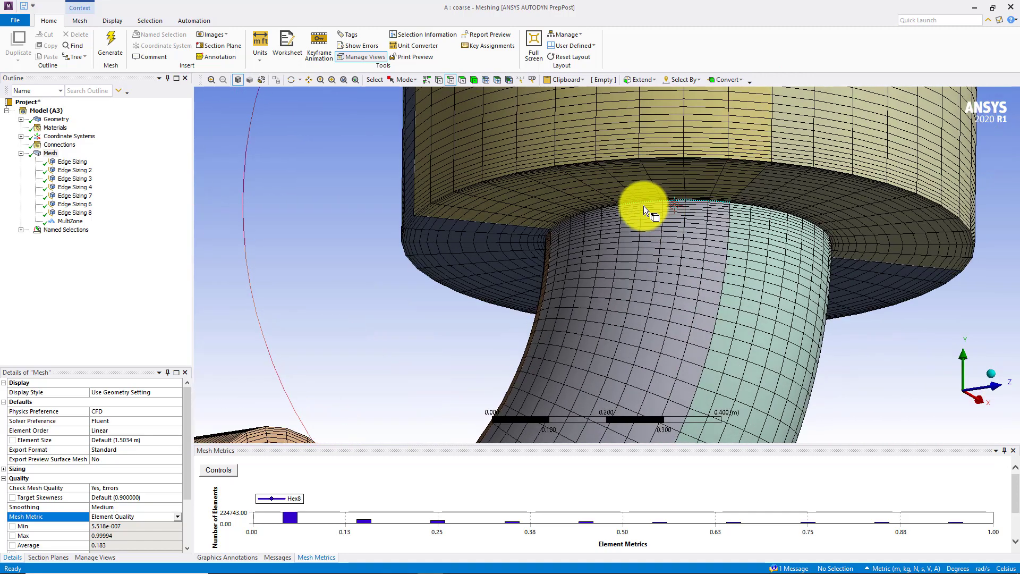
# Review Edge Sizing 7's divisions and bias settings along the elbow edges
pyautogui.click(79, 197)
pyautogui.scroll(-2, 374, 228)
pyautogui.keyDown('ctrl'); pyautogui.moveTo(465, 285); pyautogui.dragTo(451, 216, button='middle'); pyautogui.keyUp('ctrl')
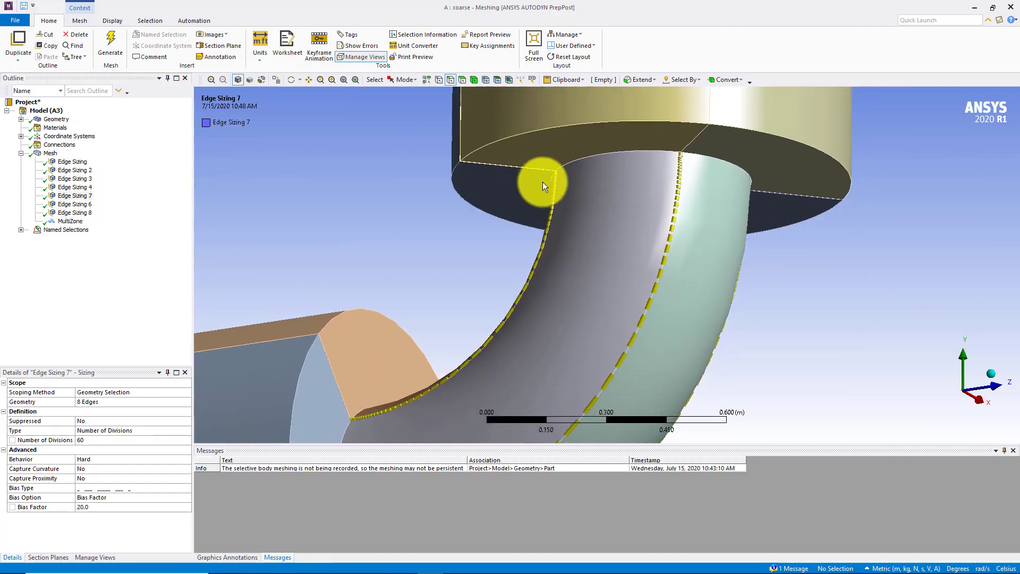
pyautogui.keyDown('ctrl'); pyautogui.moveTo(646, 252); pyautogui.dragTo(587, 269, button='middle'); pyautogui.keyUp('ctrl')
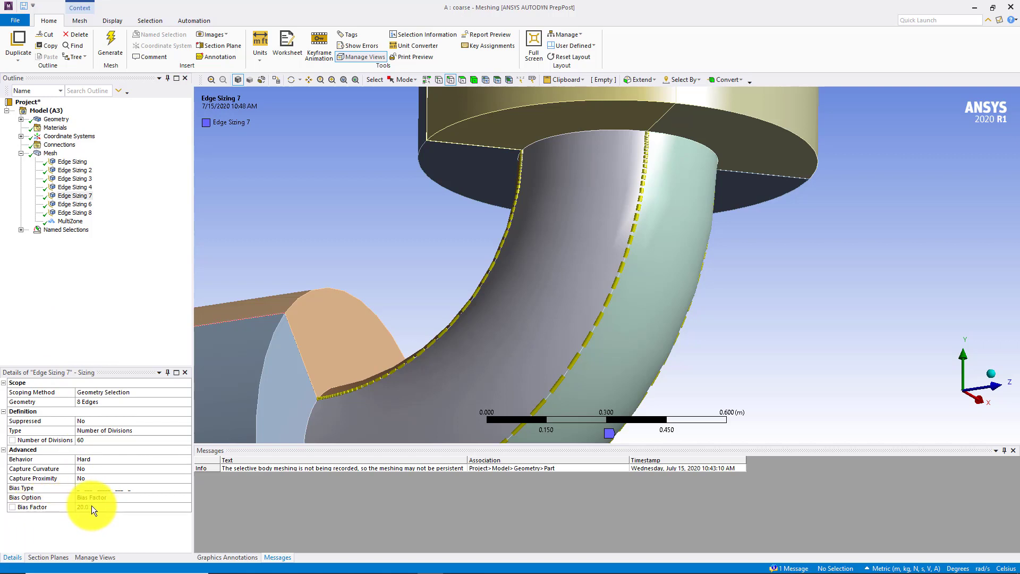
# Review the divisions and bias settings of Edge Sizing 6 on the horizontal pipe and Edge Sizing 8 on the vertical pipe
pyautogui.click(75, 204)
pyautogui.scroll(-5, 474, 266)
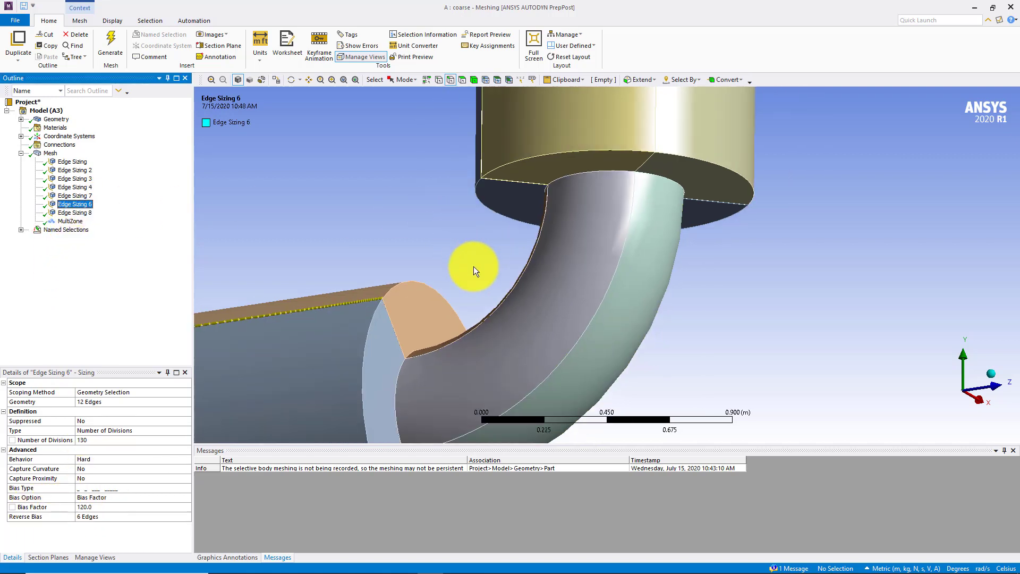
pyautogui.moveTo(409, 307); pyautogui.dragTo(396, 180, button='middle')
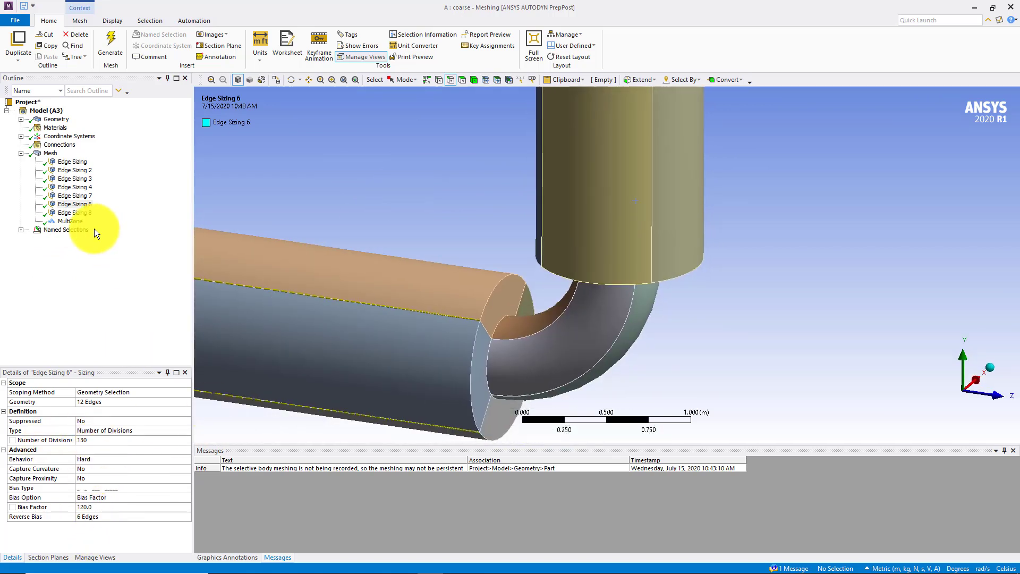
pyautogui.click(75, 213)
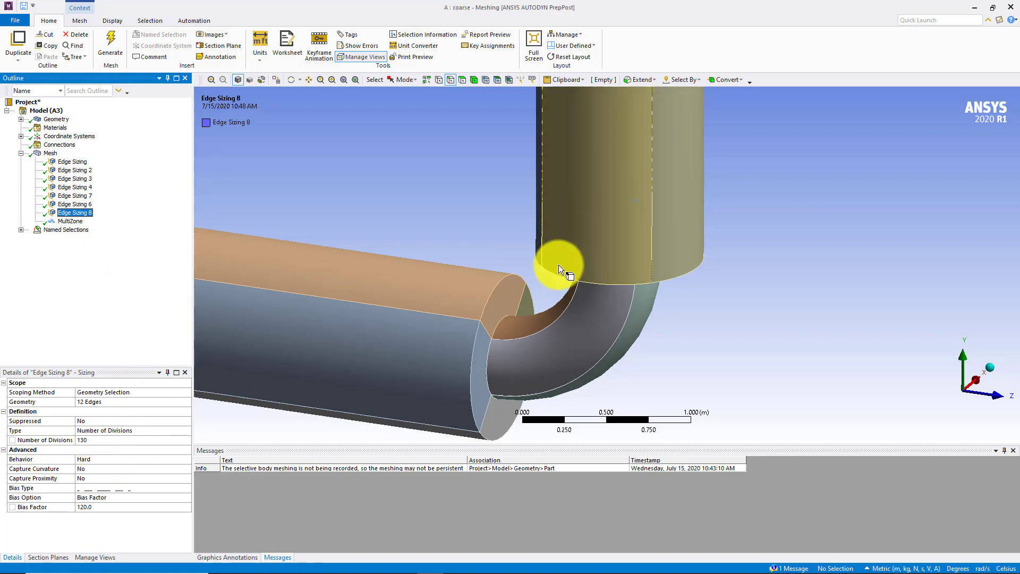
pyautogui.moveTo(608, 199); pyautogui.dragTo(612, 204, button='middle')
# Display the full mesh and examine its element grading along the horizontal pipe, elbow and vertical pipe
pyautogui.click(50, 153)
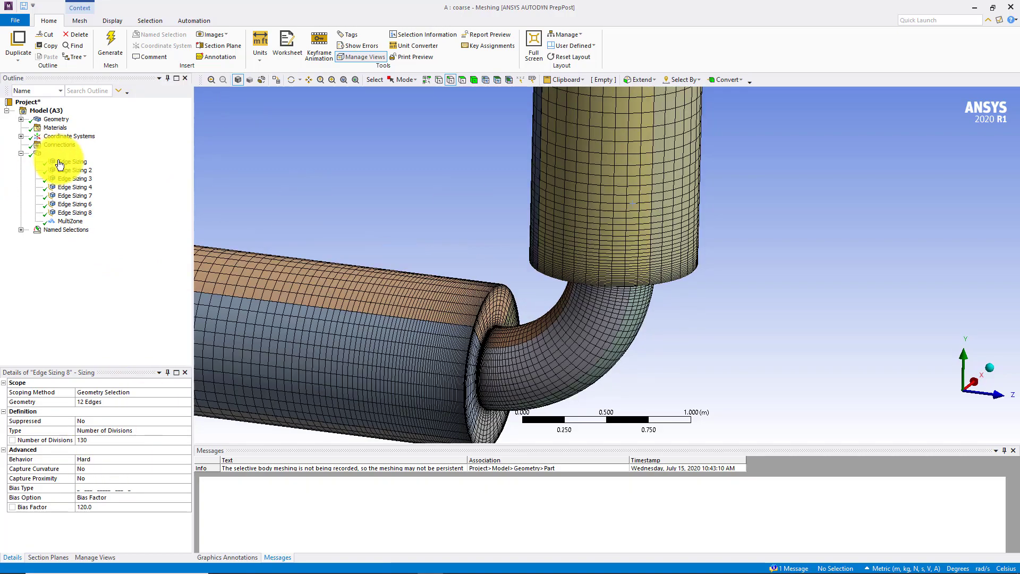
pyautogui.scroll(-6, 394, 268)
pyautogui.moveTo(367, 276); pyautogui.dragTo(211, 218, button='middle')
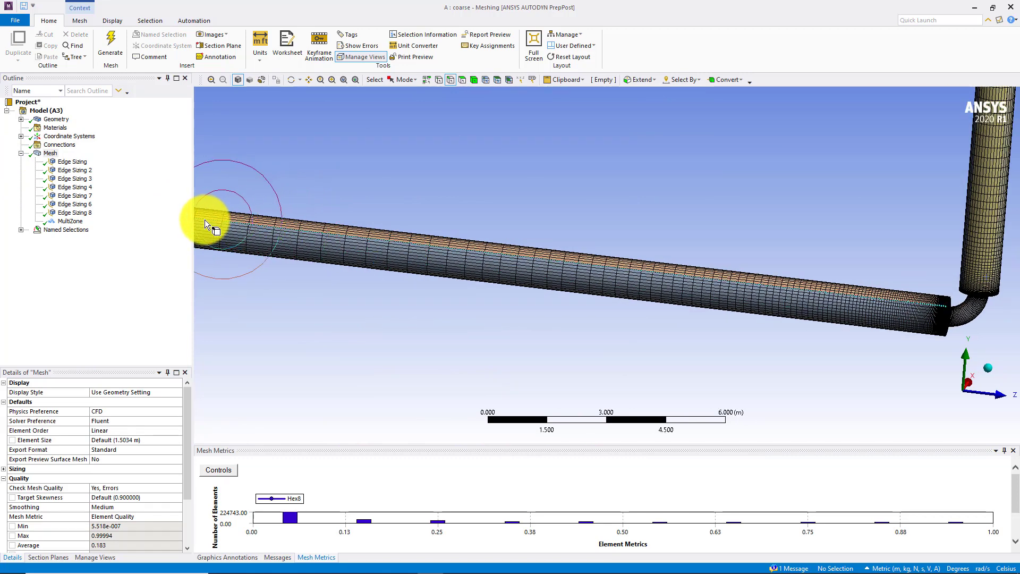
pyautogui.scroll(3, 643, 261)
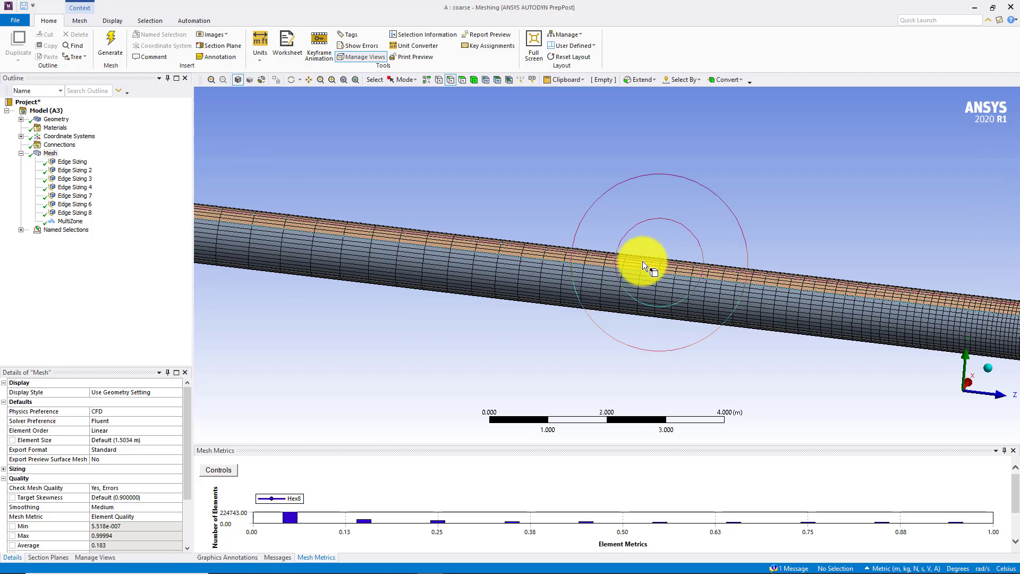
pyautogui.keyDown('ctrl'); pyautogui.moveTo(775, 257); pyautogui.dragTo(308, 357, button='middle'); pyautogui.keyUp('ctrl')
pyautogui.keyDown('ctrl'); pyautogui.moveTo(602, 329); pyautogui.dragTo(368, 107, button='middle'); pyautogui.keyUp('ctrl')
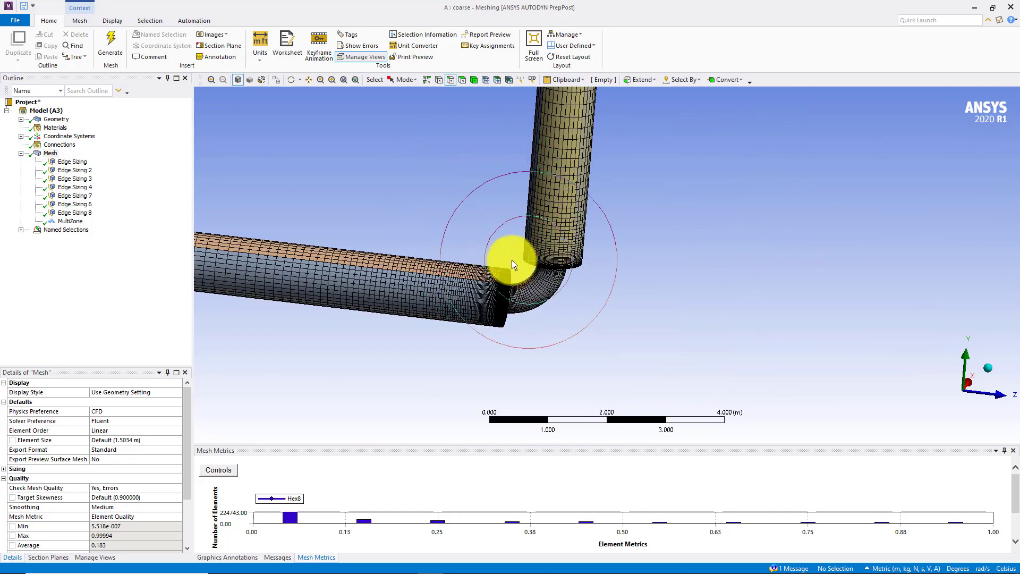
pyautogui.moveTo(512, 260); pyautogui.dragTo(472, 262, button='middle')
pyautogui.scroll(5, 459, 279)
pyautogui.moveTo(383, 295); pyautogui.dragTo(416, 288, button='middle')
pyautogui.scroll(-2, 419, 282)
pyautogui.scroll(-2, 420, 282)
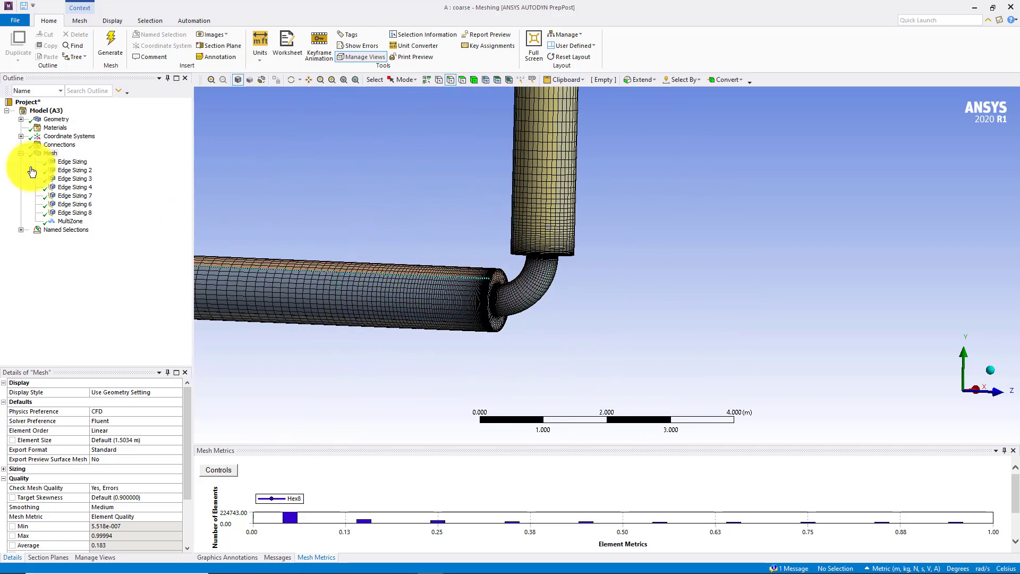
pyautogui.moveTo(475, 164); pyautogui.dragTo(475, 164, button='middle')
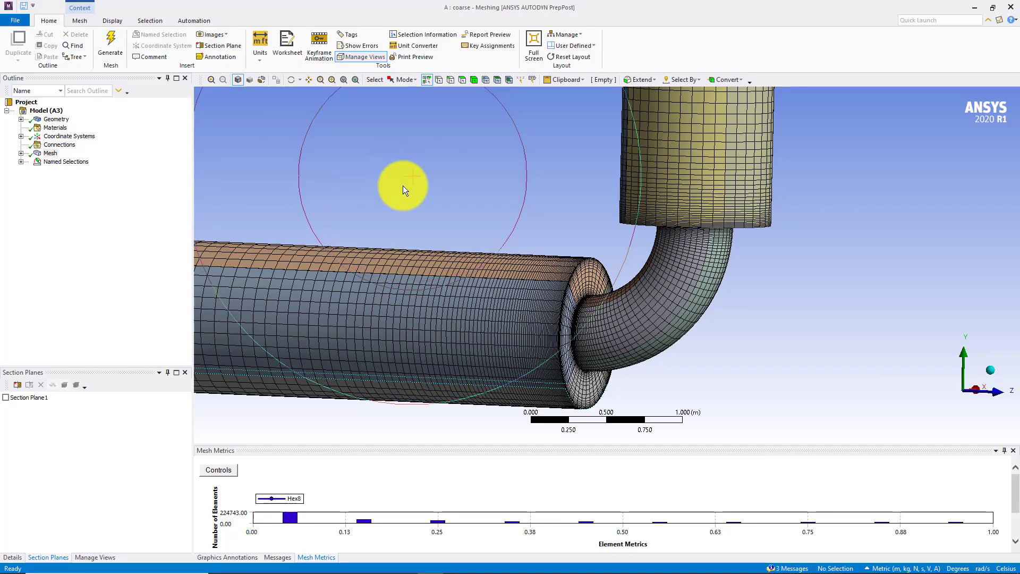
pyautogui.moveTo(403, 186); pyautogui.dragTo(478, 224, button='middle')
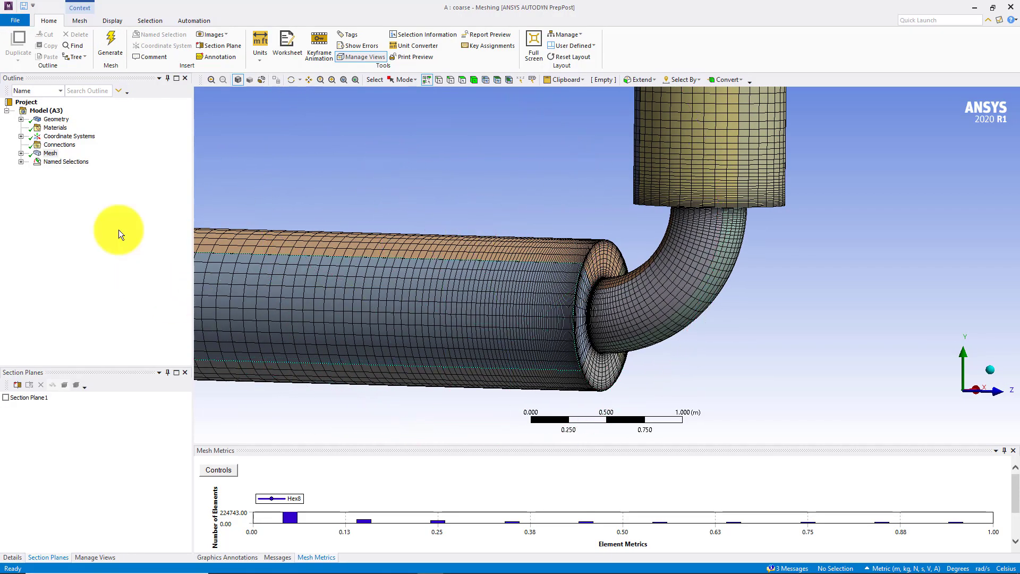
# Show the mesh's quality details and check the Element Quality metric statistics
pyautogui.click(50, 153)
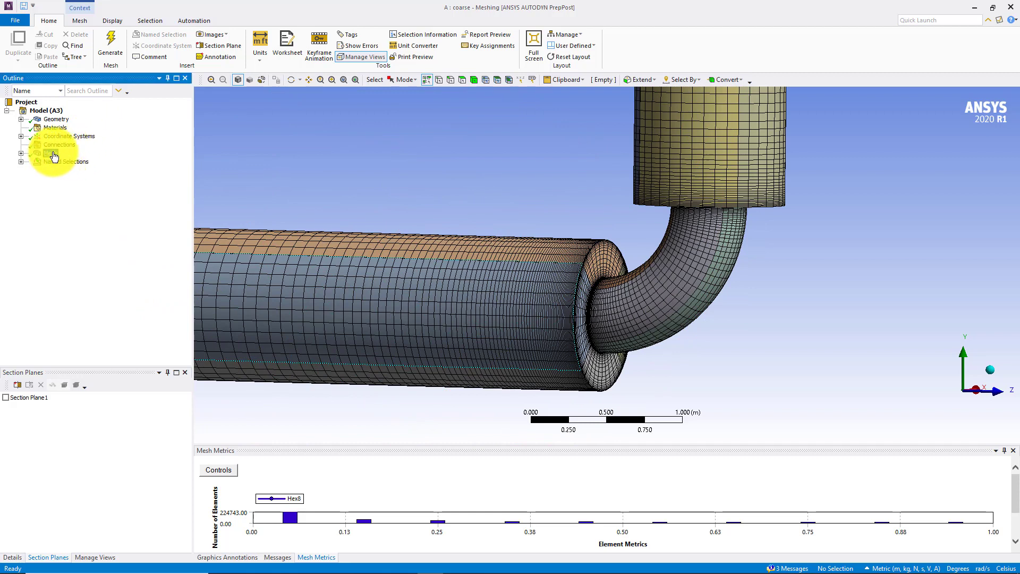
pyautogui.click(11, 558)
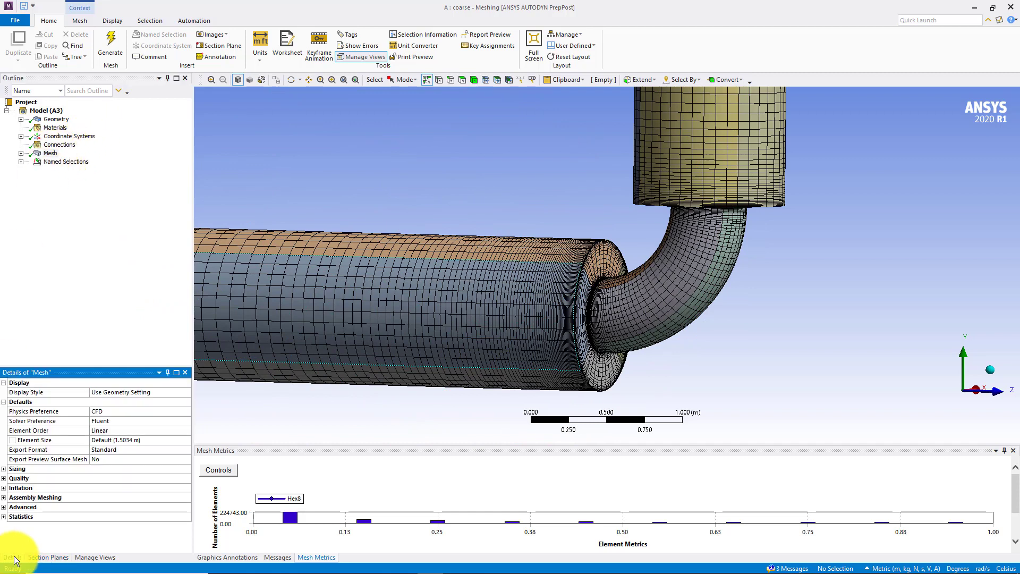
pyautogui.click(4, 479)
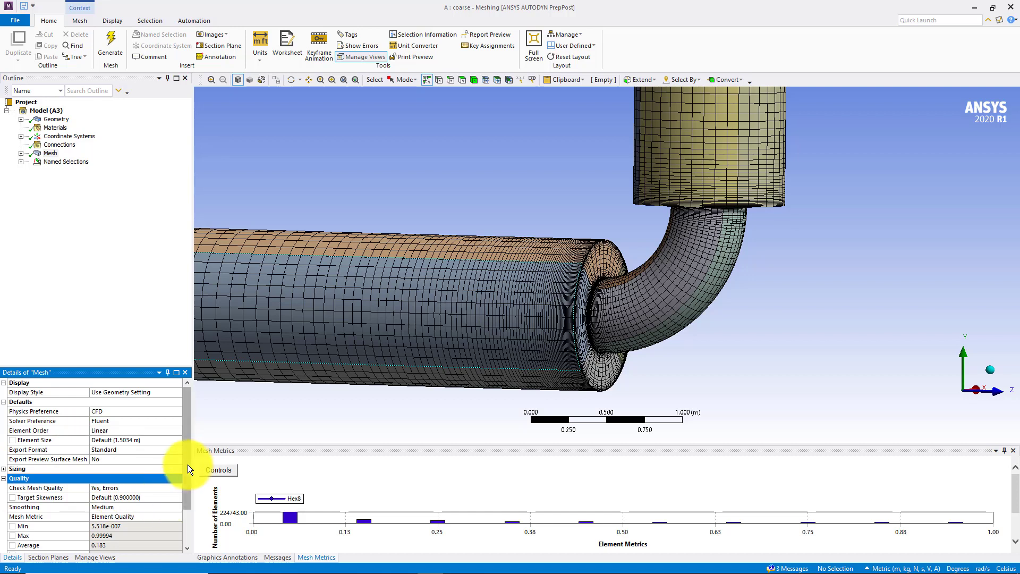
pyautogui.moveTo(187, 464); pyautogui.dragTo(190, 503)
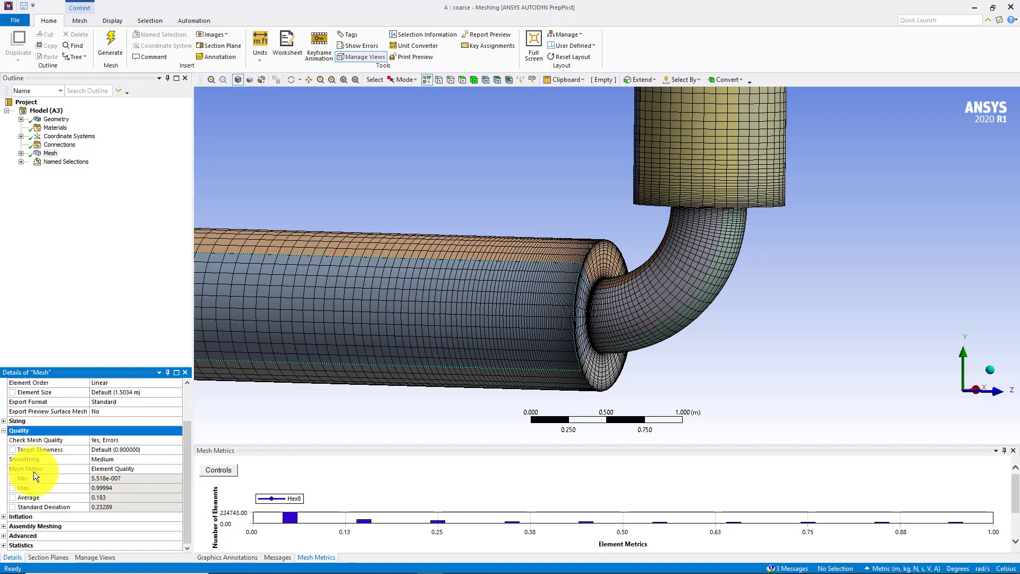
# Set the mesh metric to Skewness and review its statistics and element distribution
pyautogui.click(161, 467)
pyautogui.click(177, 470)
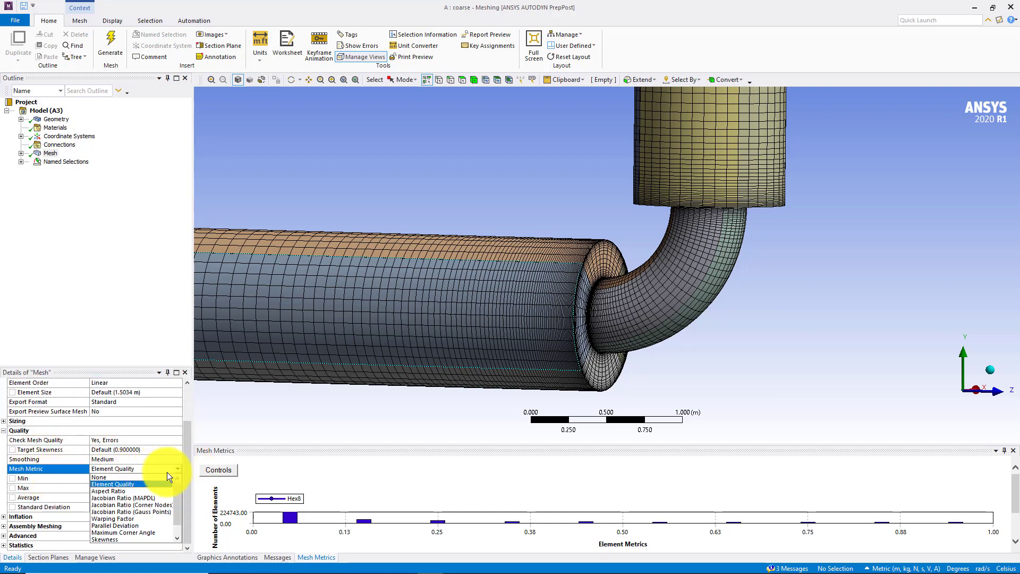
pyautogui.click(108, 538)
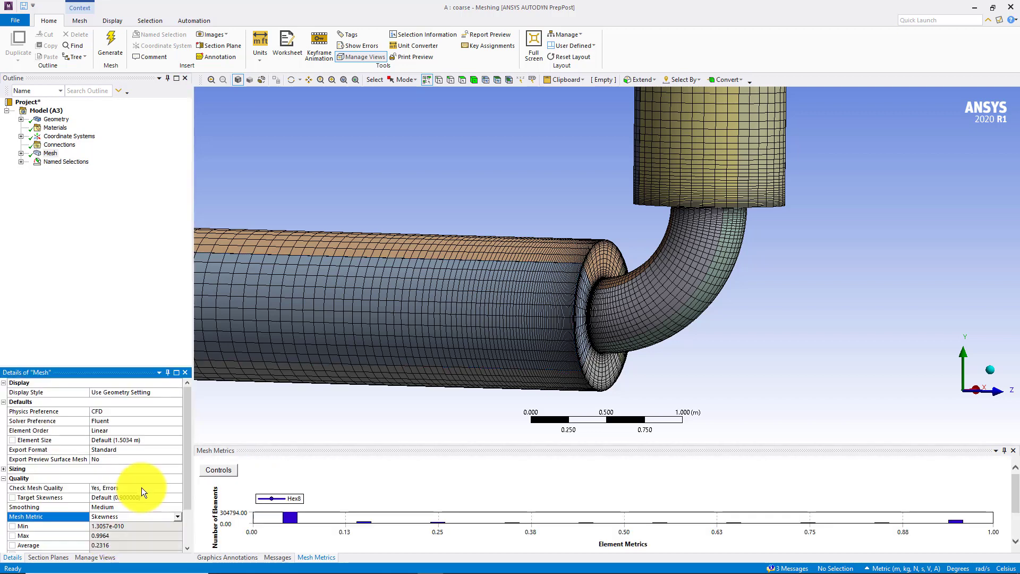
pyautogui.click(957, 522)
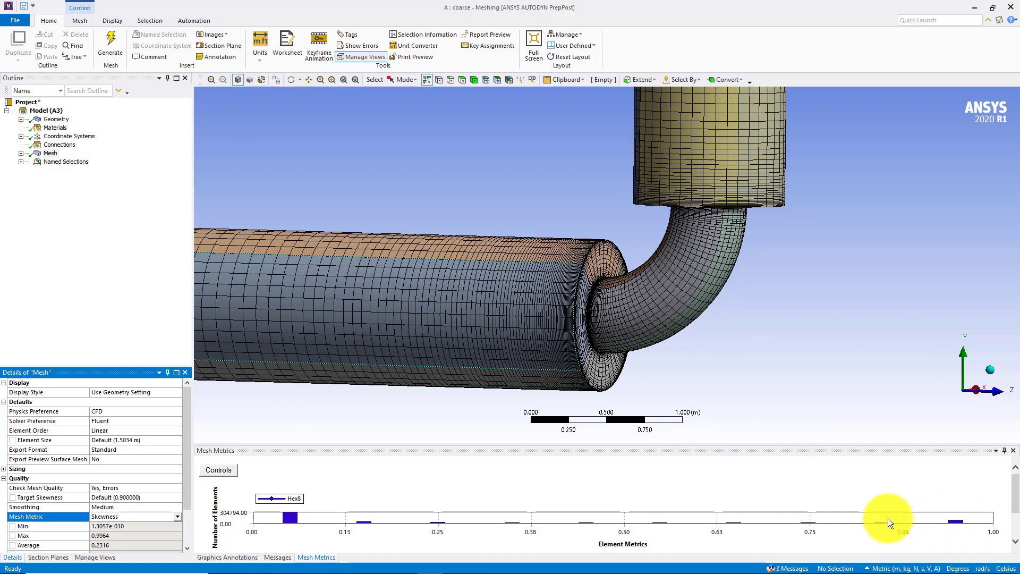
pyautogui.scroll(-1, 115, 480)
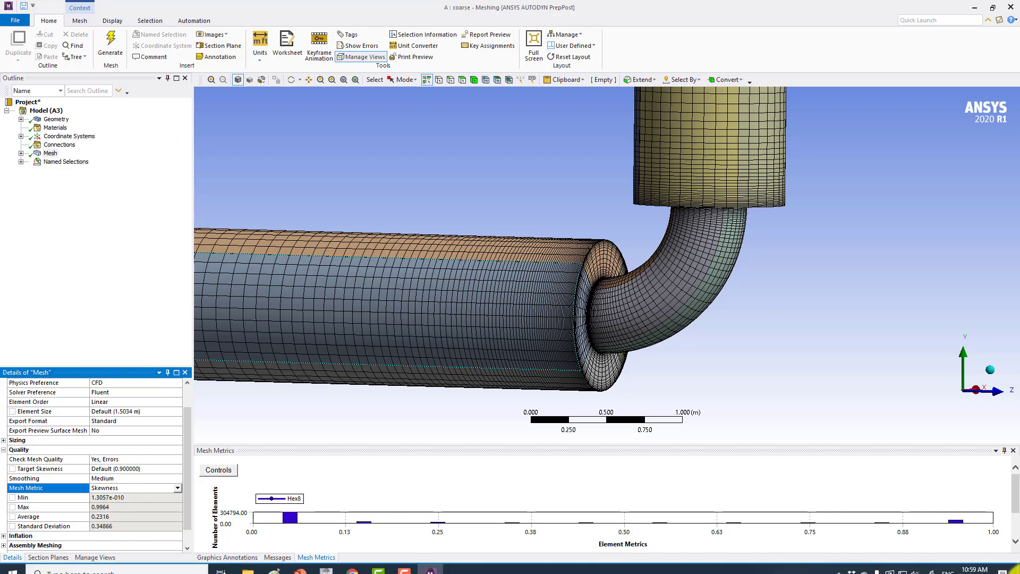
# Isolate the elements in the highest skewness range and examine where they lie near the horizontal pipe's elbow junction
pyautogui.click(956, 522)
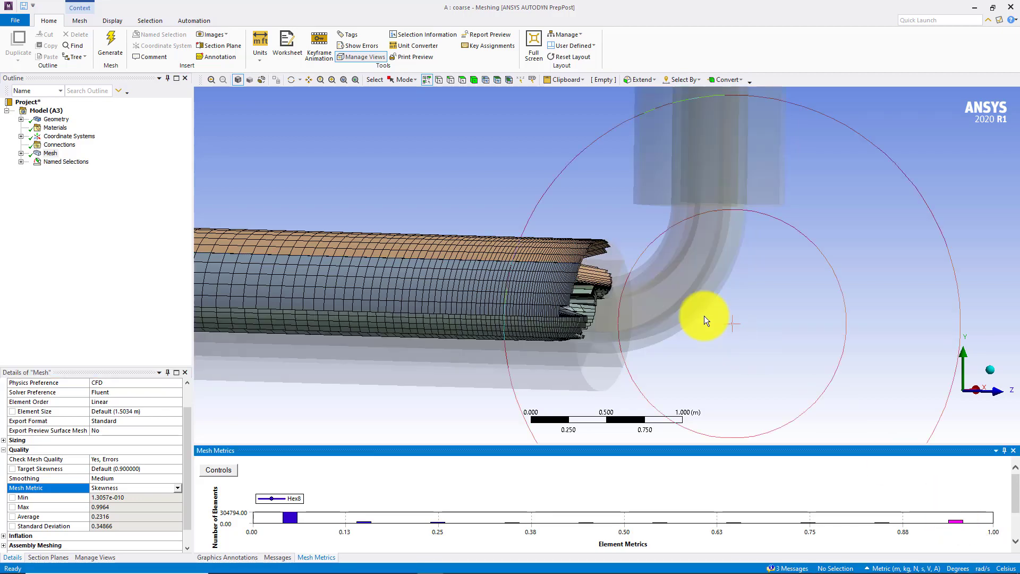
pyautogui.moveTo(703, 315); pyautogui.dragTo(620, 215, button='middle')
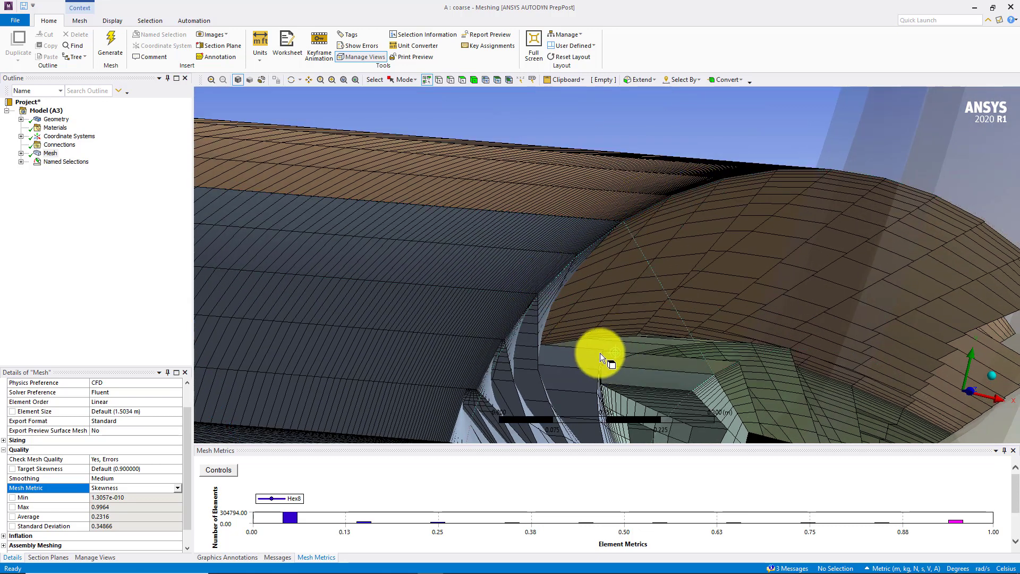
pyautogui.keyDown('ctrl'); pyautogui.moveTo(617, 355); pyautogui.dragTo(512, 283, button='middle'); pyautogui.keyUp('ctrl')
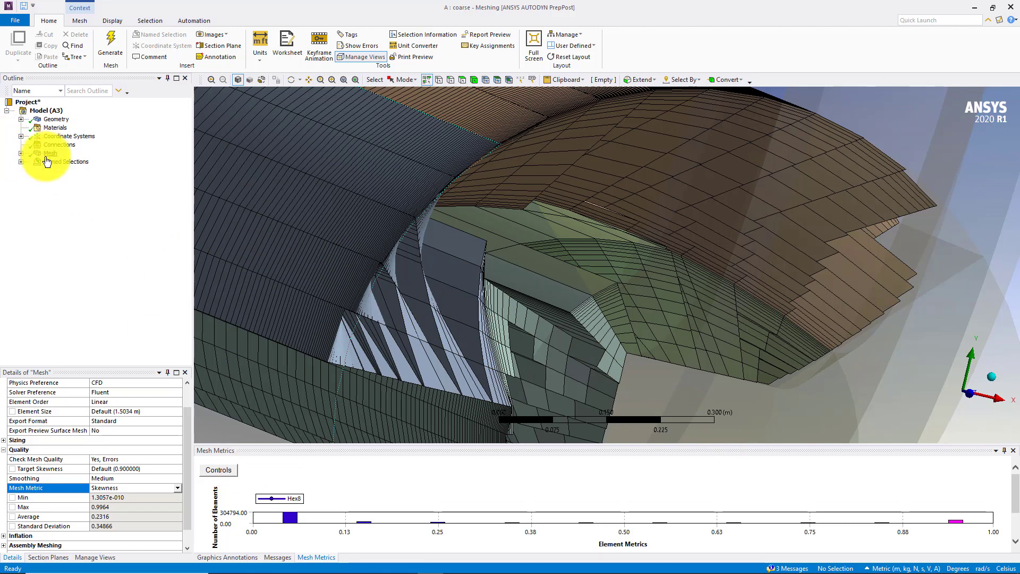
# Set the mesh metric to None and cut the mesh with Section Plane1 to inspect the horizontal pipe's interior elements
pyautogui.click(177, 488)
pyautogui.click(112, 494)
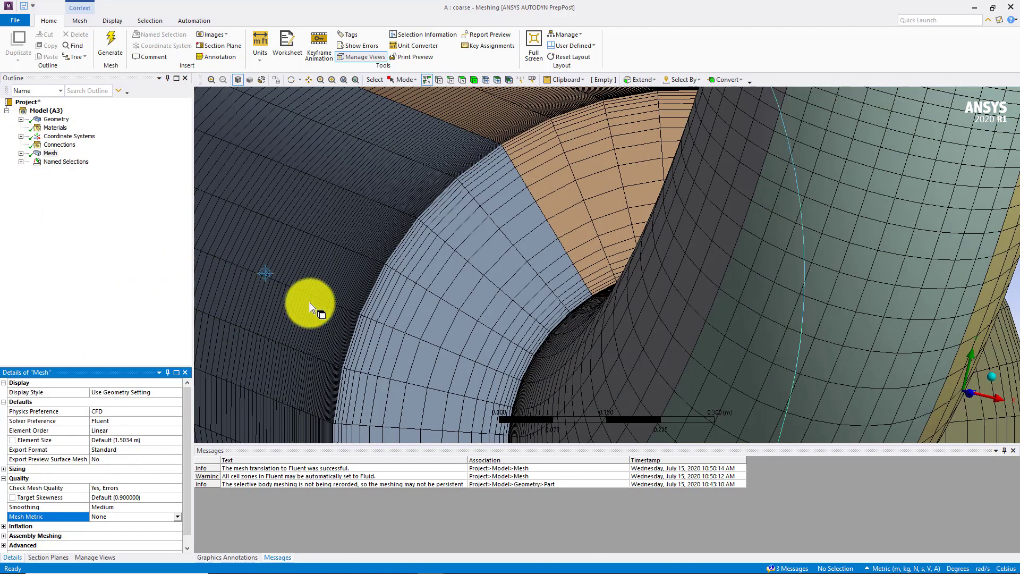
pyautogui.scroll(-4, 416, 307)
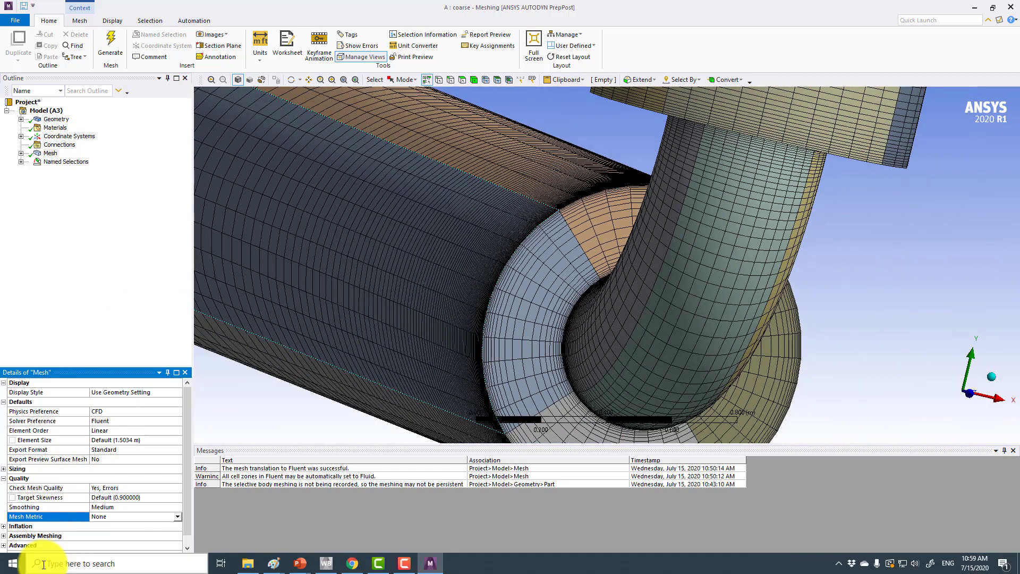
pyautogui.click(50, 556)
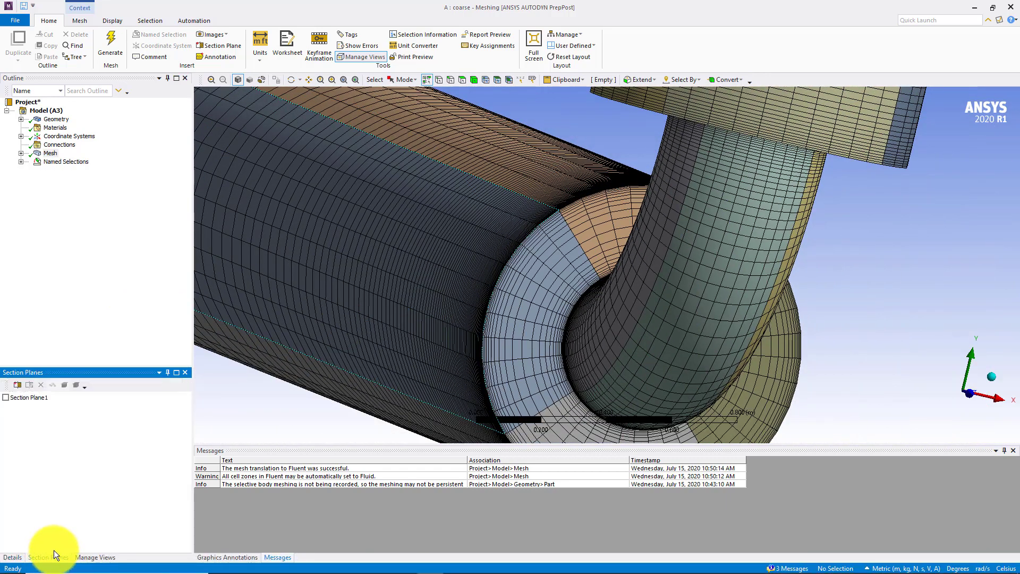
pyautogui.click(6, 398)
pyautogui.moveTo(627, 308); pyautogui.dragTo(733, 321, button='middle')
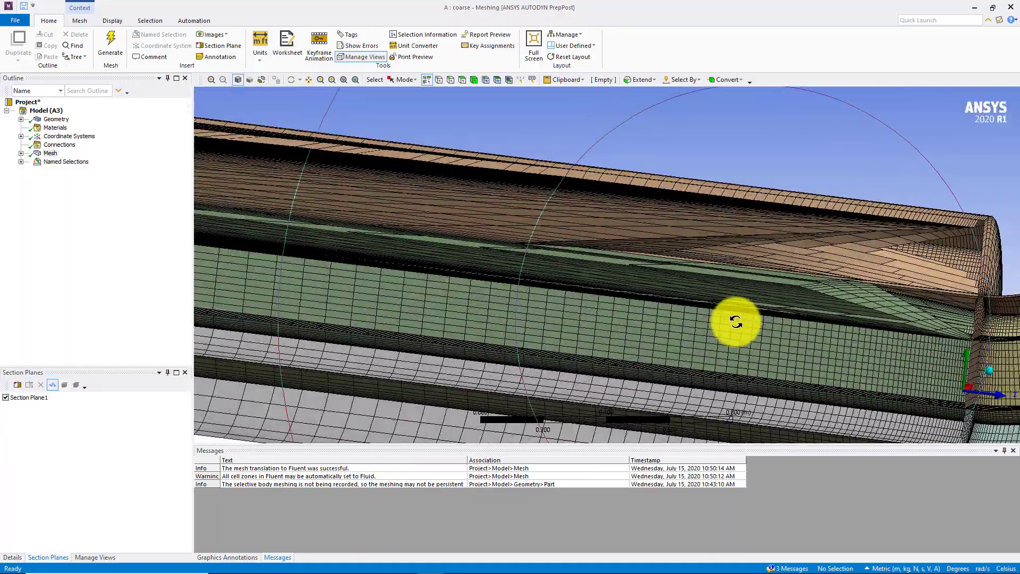
# Turn off Section Plane1 and view Edge Sizing 8 among the mesh controls
pyautogui.click(21, 153)
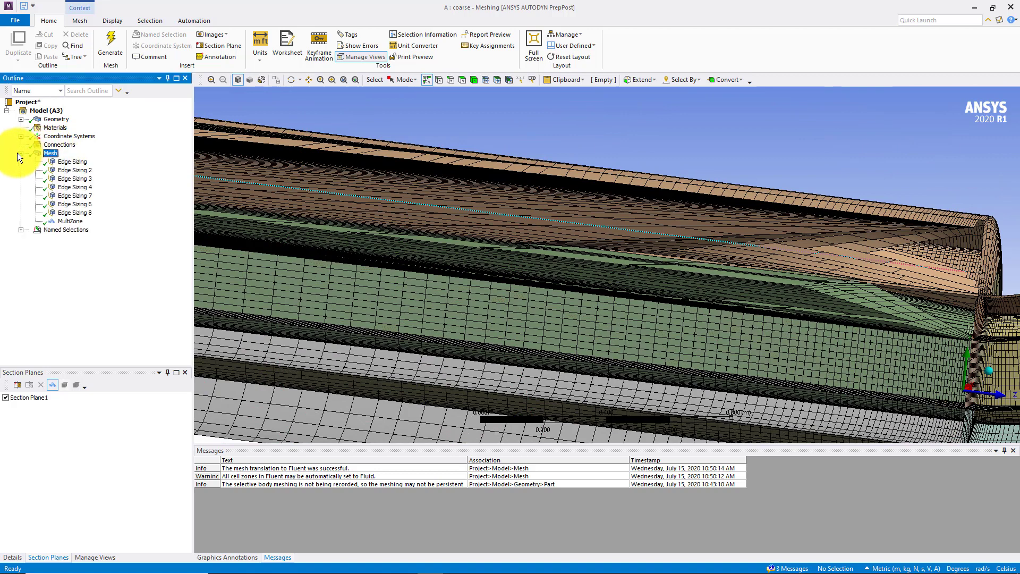
pyautogui.click(74, 213)
pyautogui.scroll(-8, 489, 266)
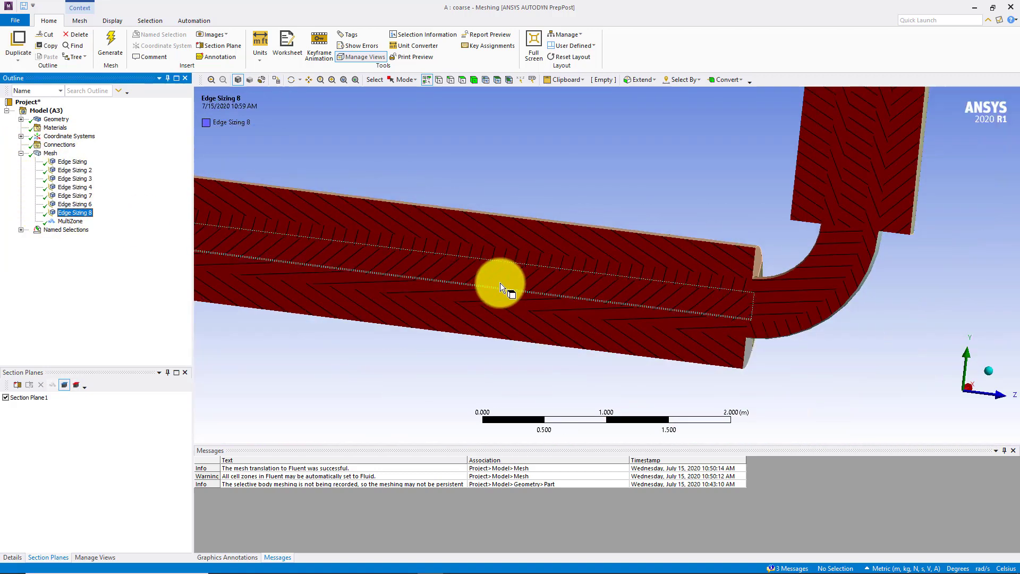
pyautogui.click(5, 398)
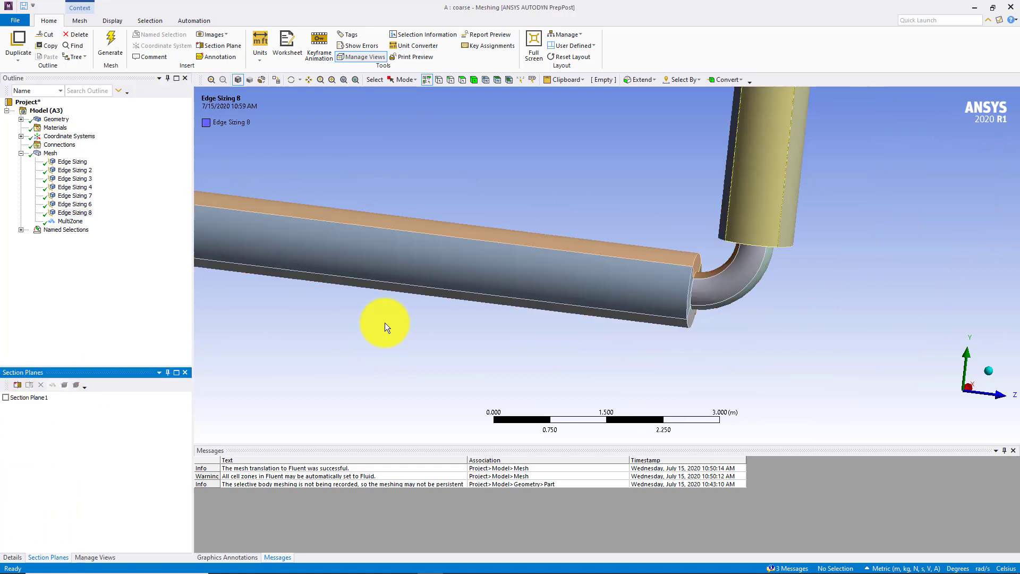
pyautogui.click(84, 211)
pyautogui.moveTo(604, 253); pyautogui.dragTo(548, 246, button='middle')
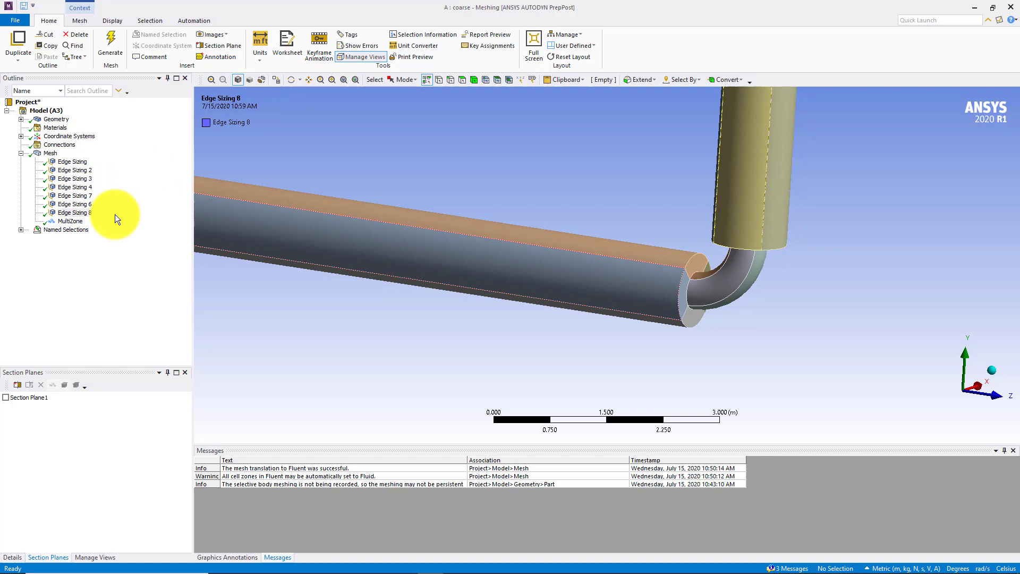
# Show Edge Sizing 6 in wireframe and compare the bias directions of the horizontal pipe's edges near the elbow
pyautogui.click(74, 205)
pyautogui.scroll(5, 554, 279)
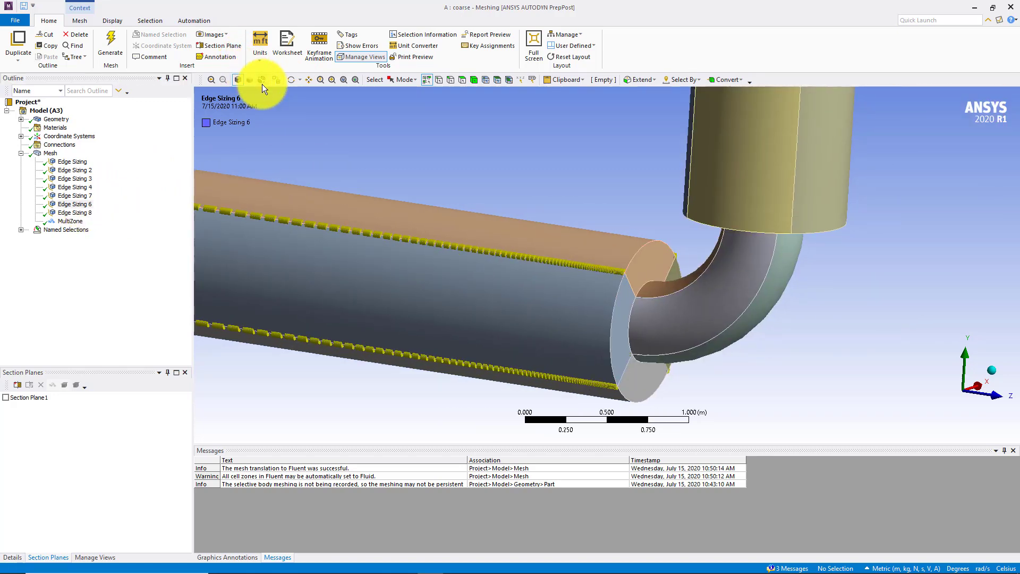
pyautogui.click(261, 81)
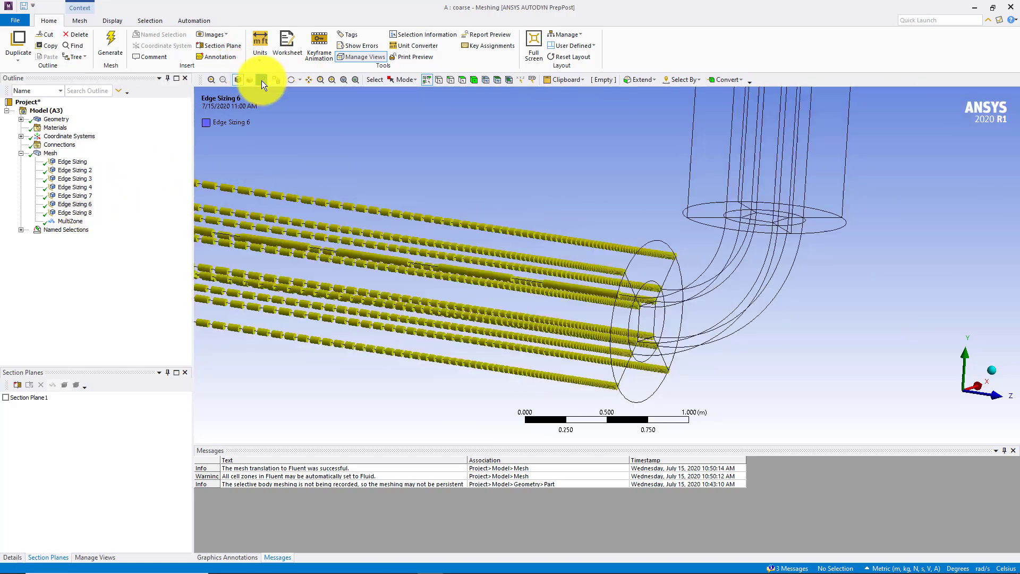
pyautogui.moveTo(394, 220); pyautogui.dragTo(431, 209, button='middle')
pyautogui.moveTo(373, 209); pyautogui.dragTo(237, 207)
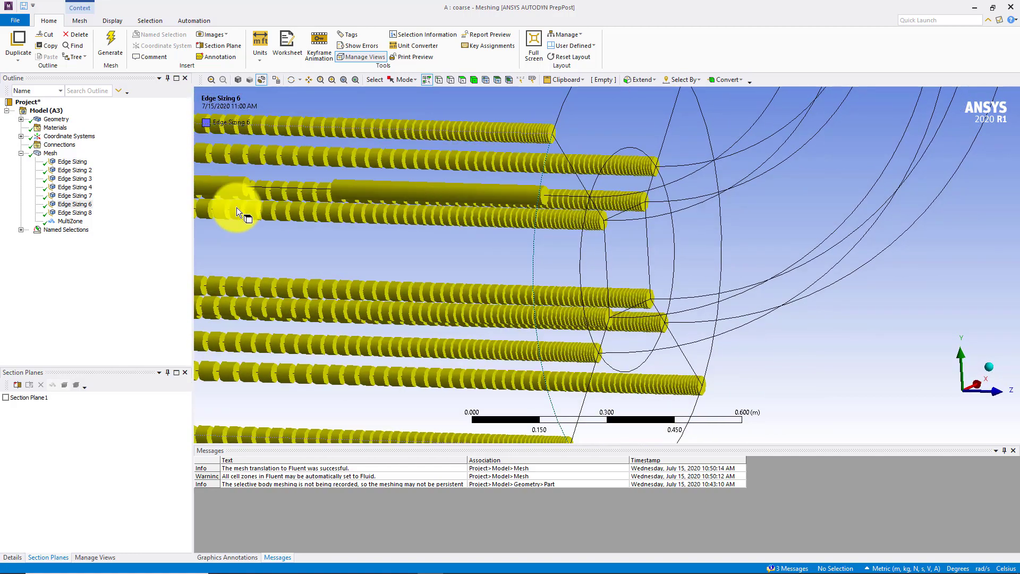
# Add the inner horizontal pipe edge with the opposite bias to Edge Sizing 6's Reverse Bias selection, making it 7 edges
pyautogui.click(12, 558)
pyautogui.click(101, 514)
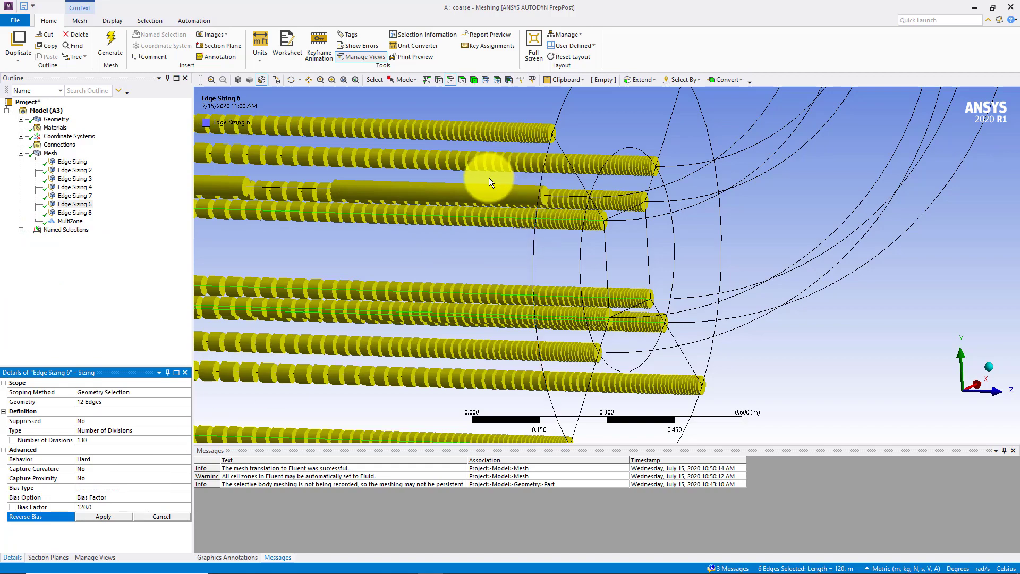
pyautogui.moveTo(335, 187); pyautogui.dragTo(311, 161, button='middle')
pyautogui.keyDown('ctrl'); pyautogui.click(308, 167); pyautogui.keyUp('ctrl')
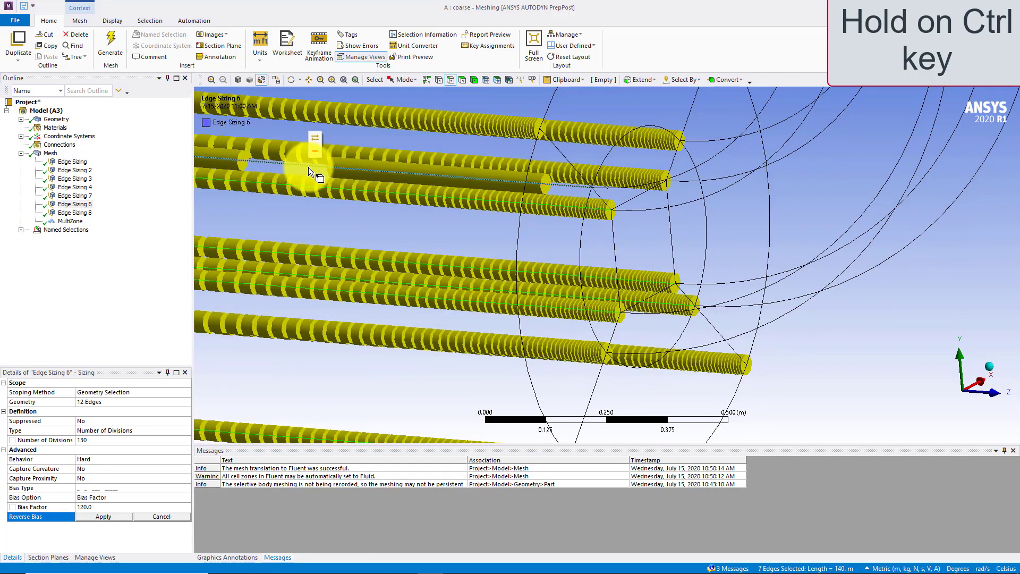
pyautogui.click(114, 516)
pyautogui.scroll(-5, 396, 317)
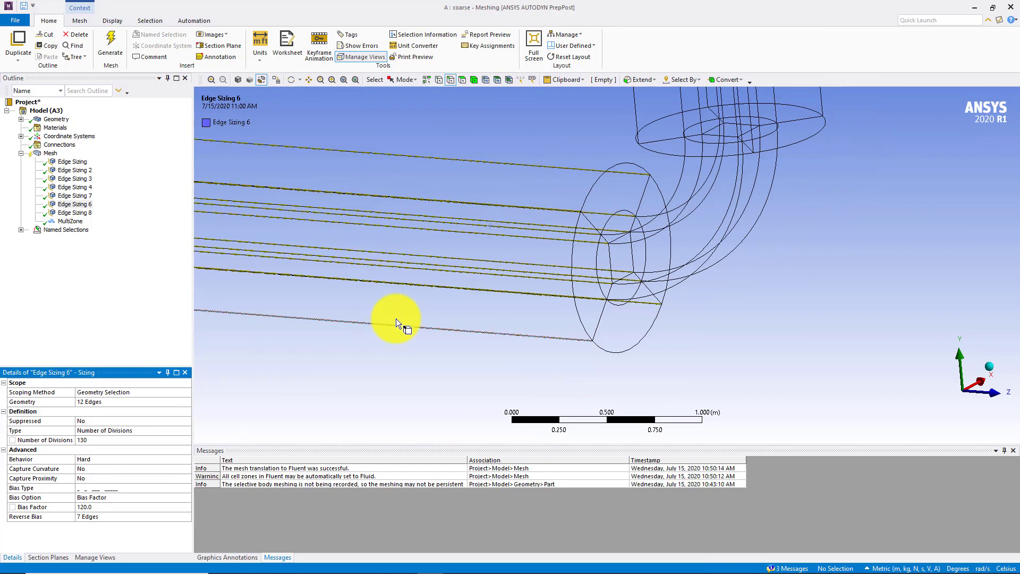
# Update the mesh, restore the shaded display and inspect the junction of the horizontal pipe and elbow
pyautogui.moveTo(397, 319); pyautogui.dragTo(449, 330, button='middle')
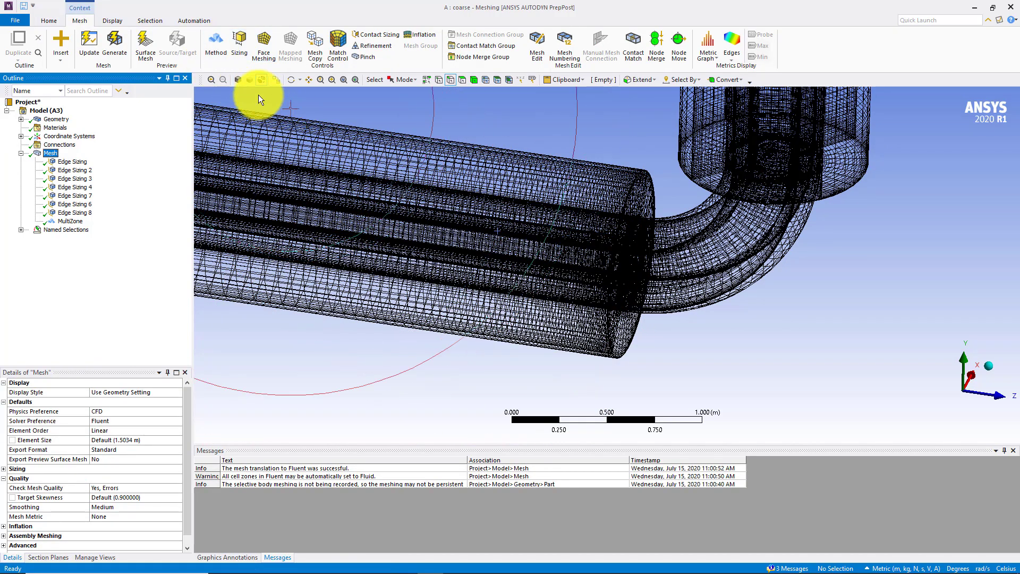
pyautogui.click(237, 79)
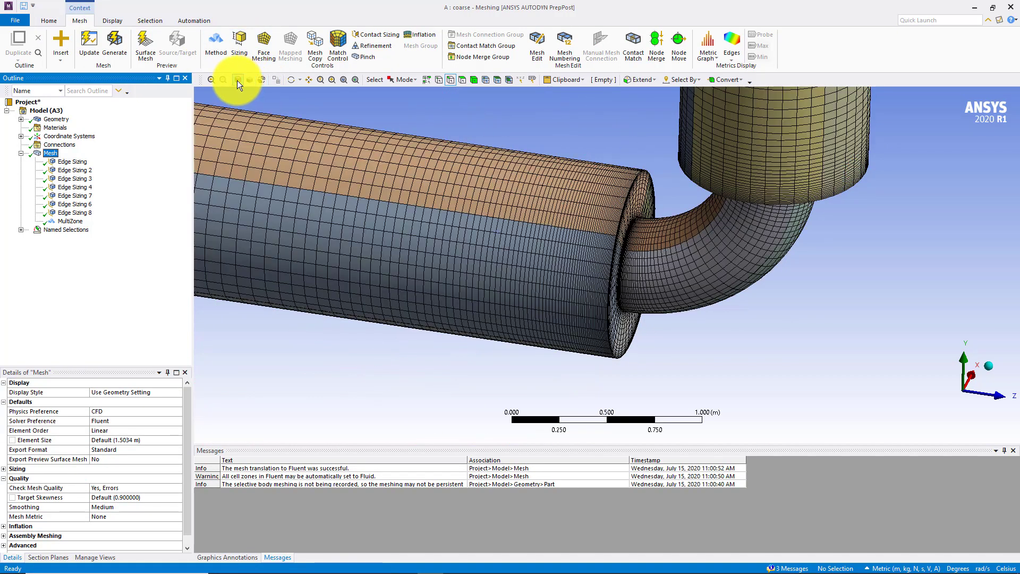
pyautogui.moveTo(565, 273); pyautogui.dragTo(504, 273)
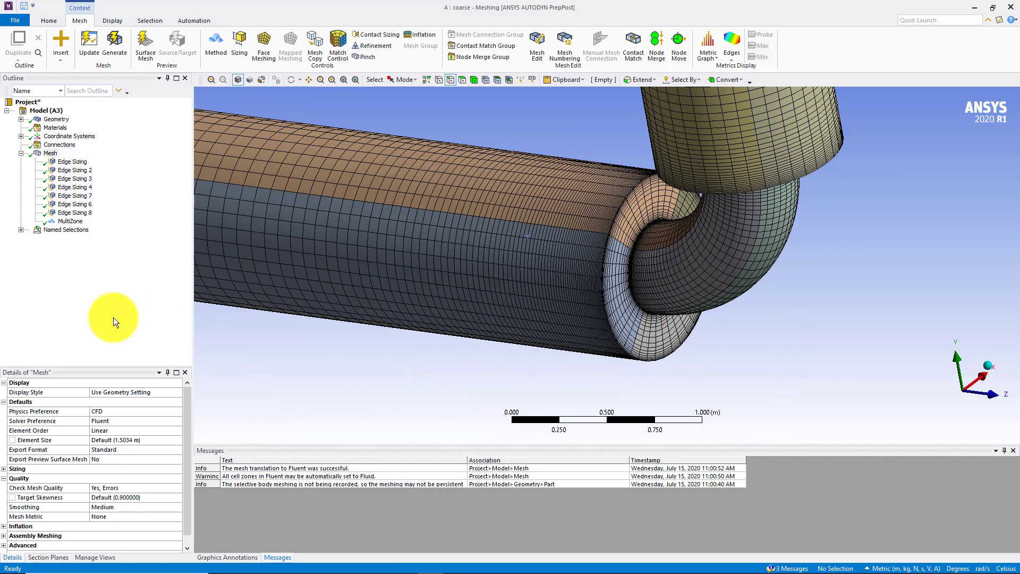
# Set the updated mesh's metric to Skewness and review its minimum, maximum, average and standard deviation
pyautogui.click(50, 153)
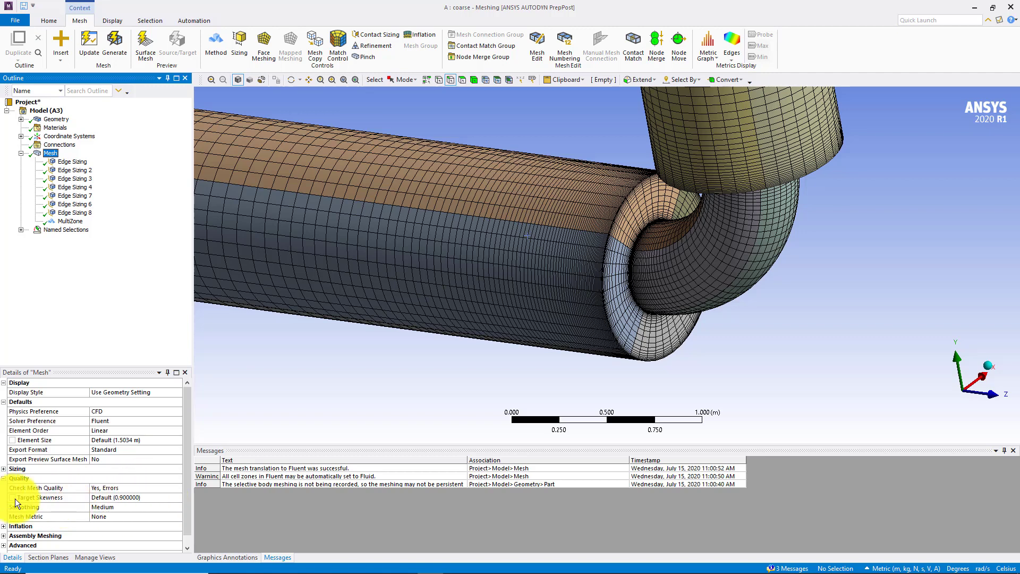
pyautogui.click(152, 487)
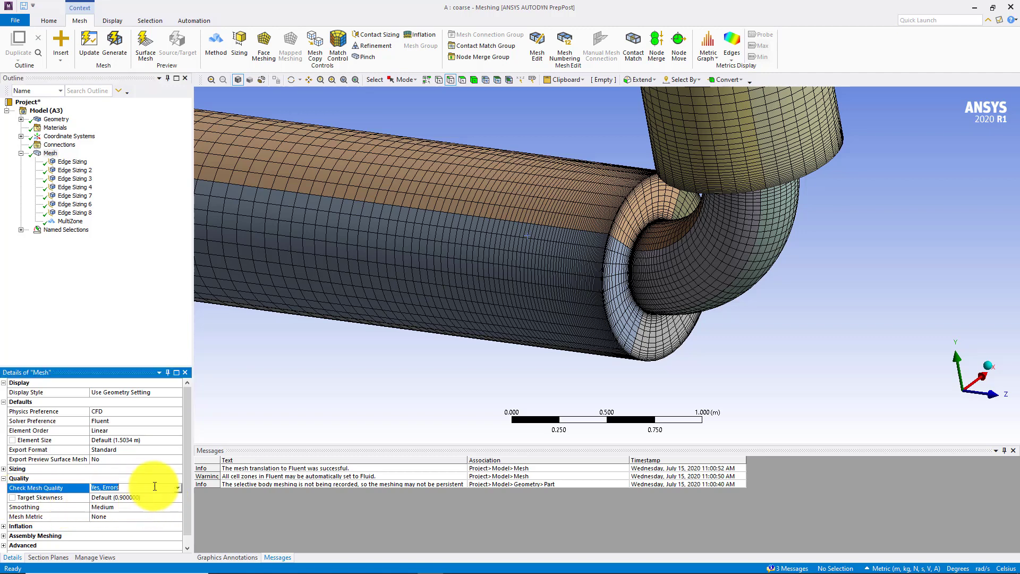
pyautogui.click(127, 515)
pyautogui.click(177, 518)
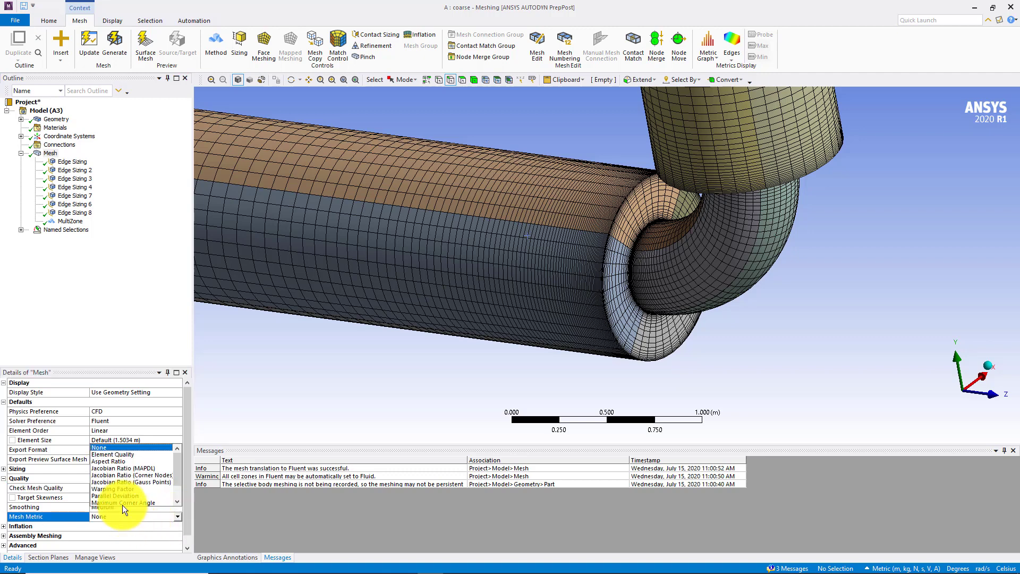
pyautogui.scroll(-2, 118, 483)
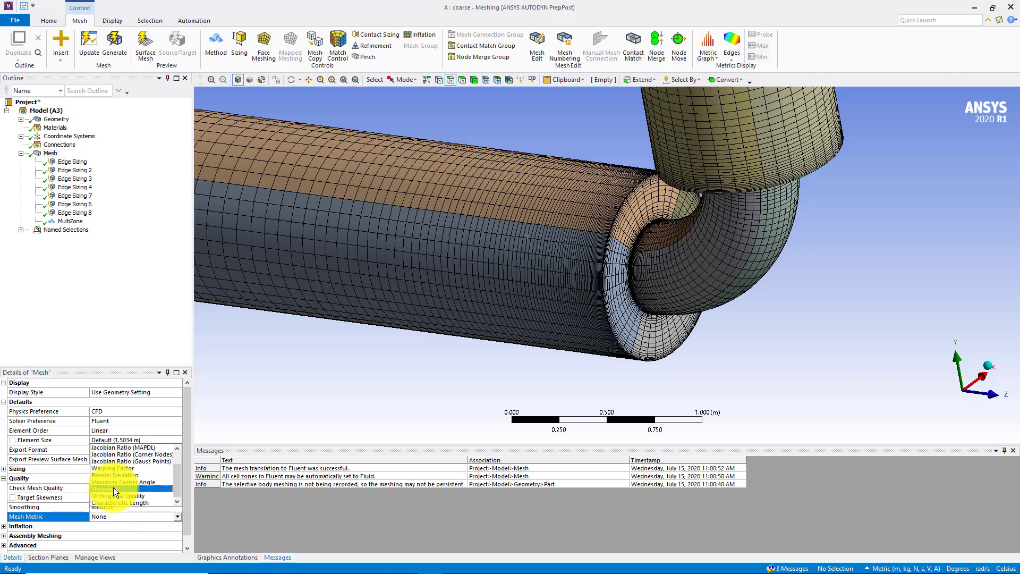
pyautogui.click(113, 488)
pyautogui.scroll(-1, 120, 524)
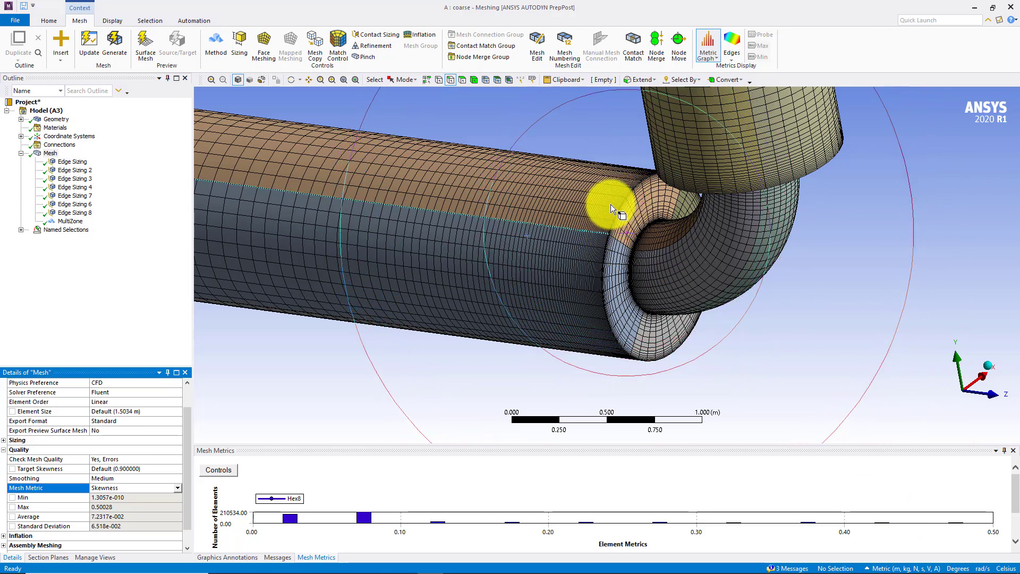
# Close Meshing, open the coarse system's Setup from Workbench with the new mesh loaded, and start Fluent with 4 solver processes
pyautogui.click(1012, 5)
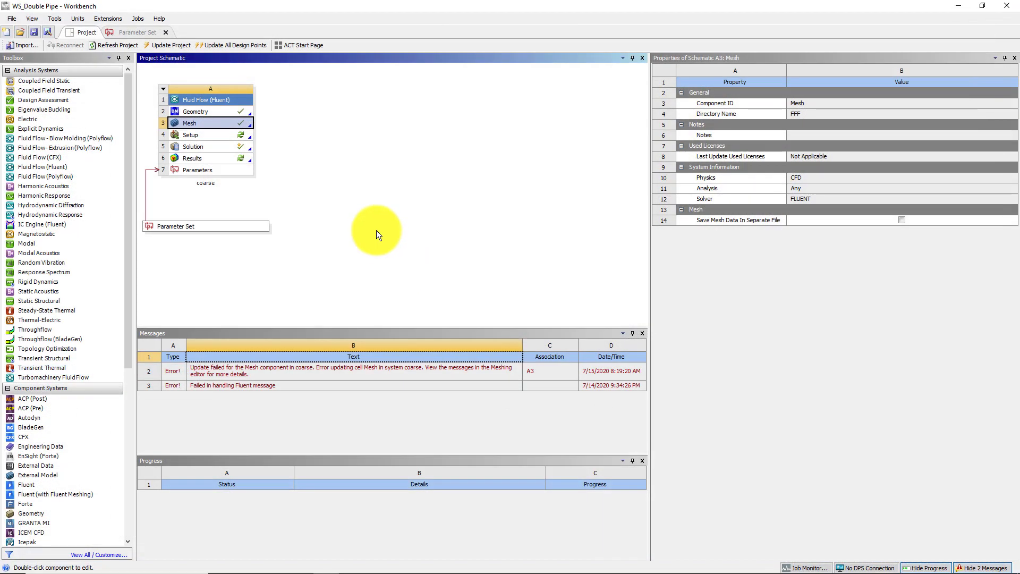
pyautogui.doubleClick(197, 135)
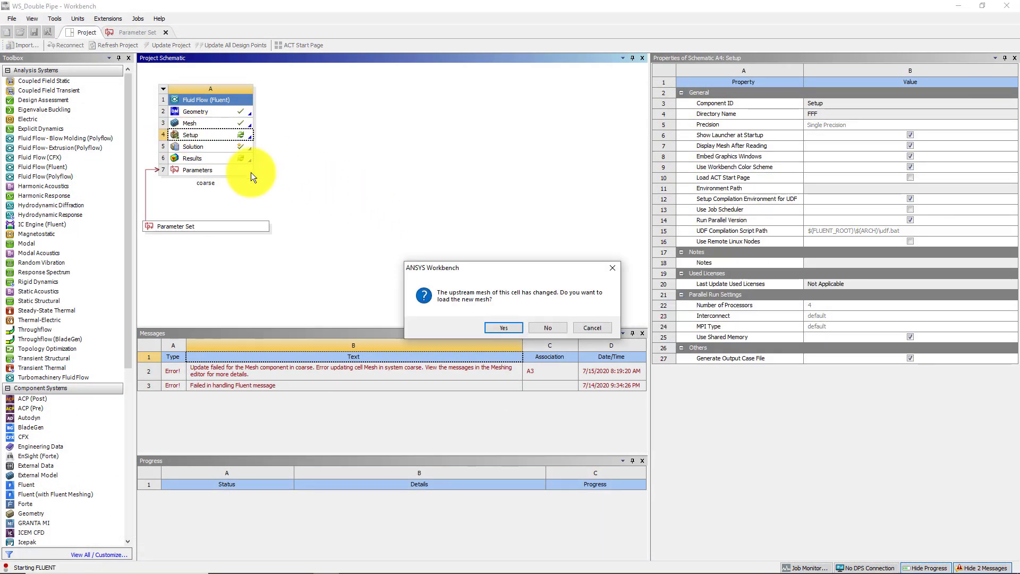
pyautogui.click(508, 326)
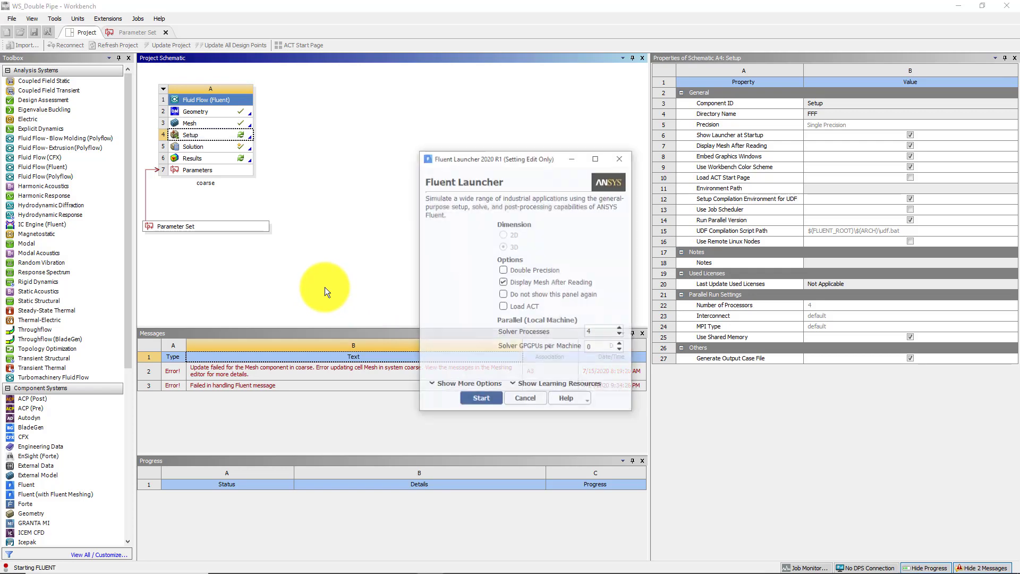
pyautogui.click(481, 400)
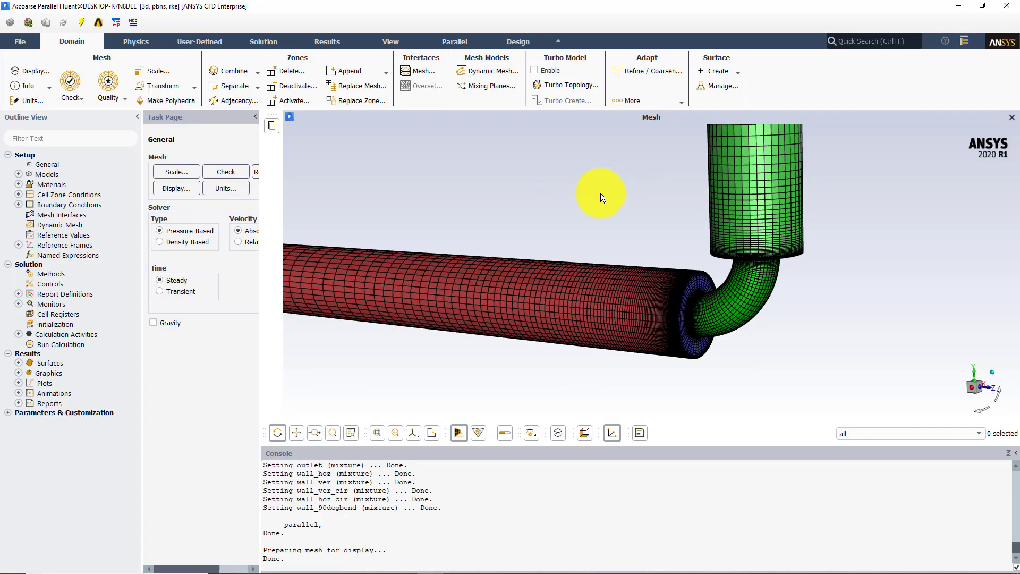
# Examine the loaded mesh in Fluent around the horizontal pipe, contraction face and elbow
pyautogui.moveTo(600, 193); pyautogui.dragTo(611, 207)
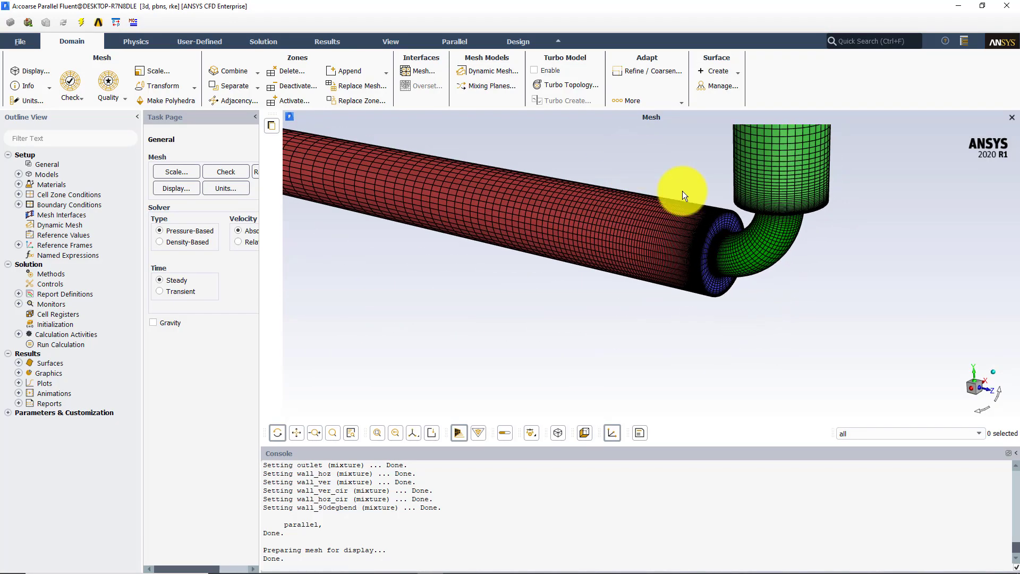
pyautogui.moveTo(633, 153); pyautogui.dragTo(852, 320, button='middle')
pyautogui.moveTo(583, 195); pyautogui.dragTo(751, 344, button='middle')
pyautogui.moveTo(640, 235); pyautogui.dragTo(606, 219)
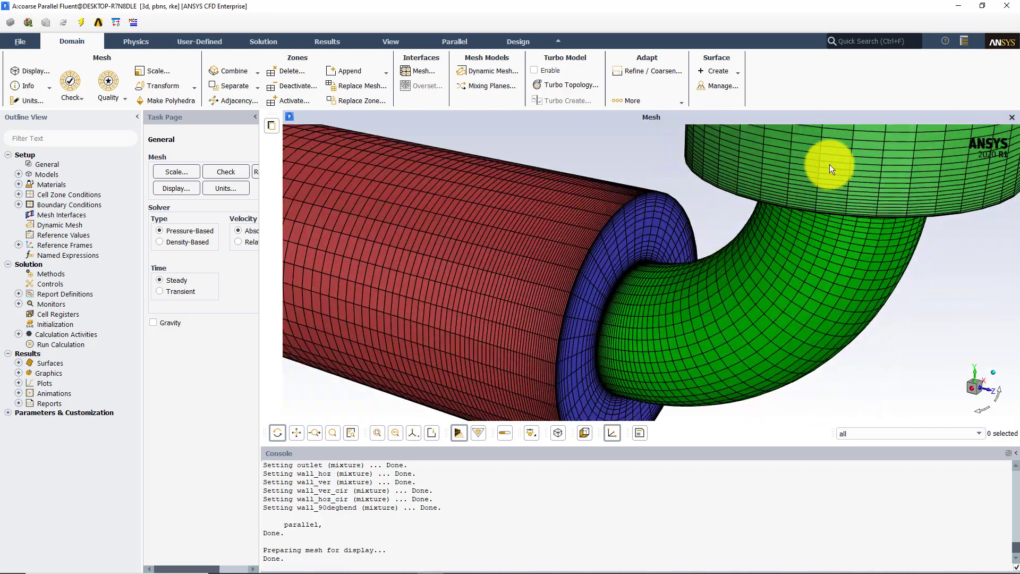
# Initialize the solution with Standard Initialization and start the calculation for 500 iterations
pyautogui.moveTo(830, 164); pyautogui.dragTo(866, 165)
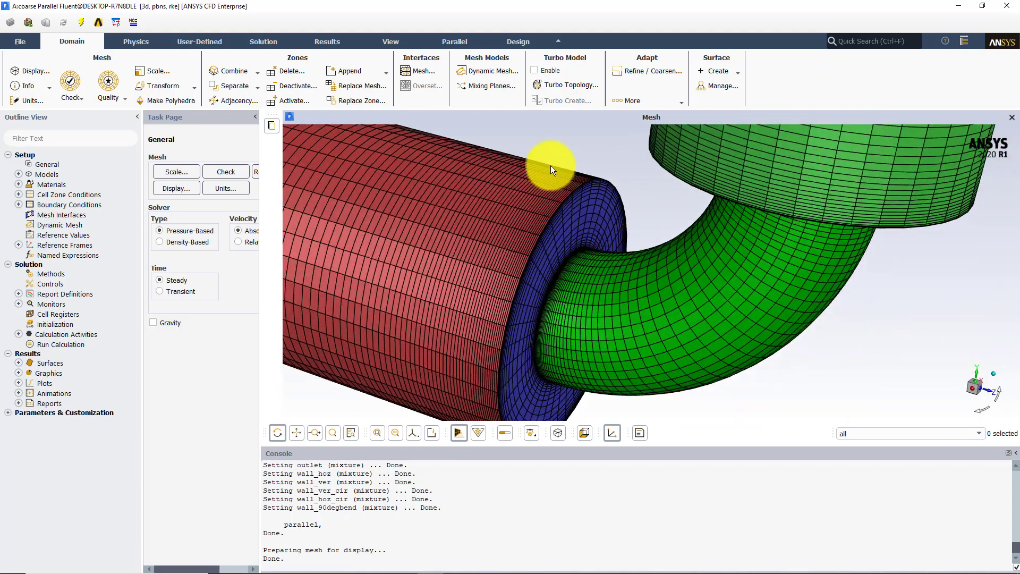
pyautogui.click(61, 324)
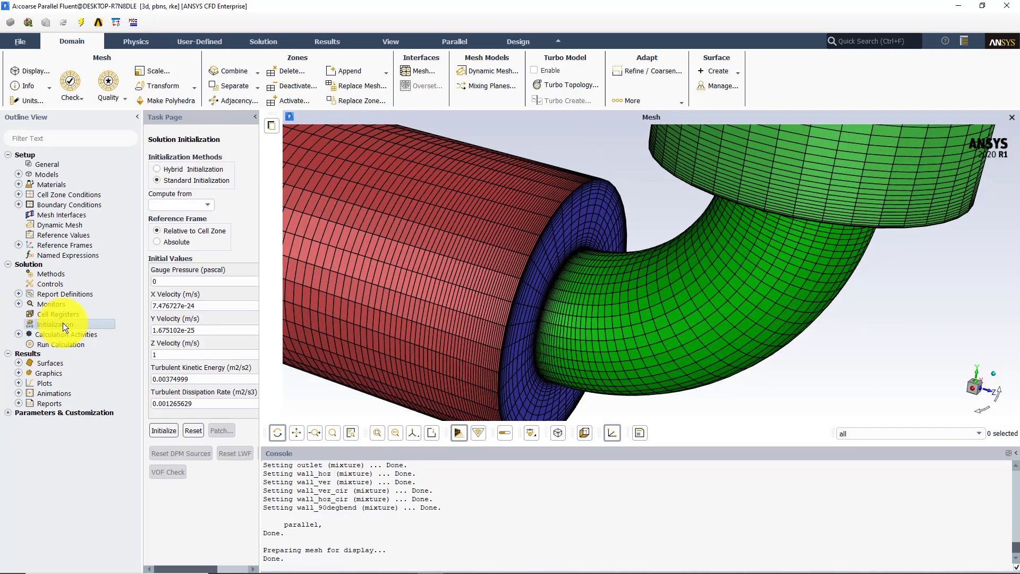
pyautogui.click(162, 433)
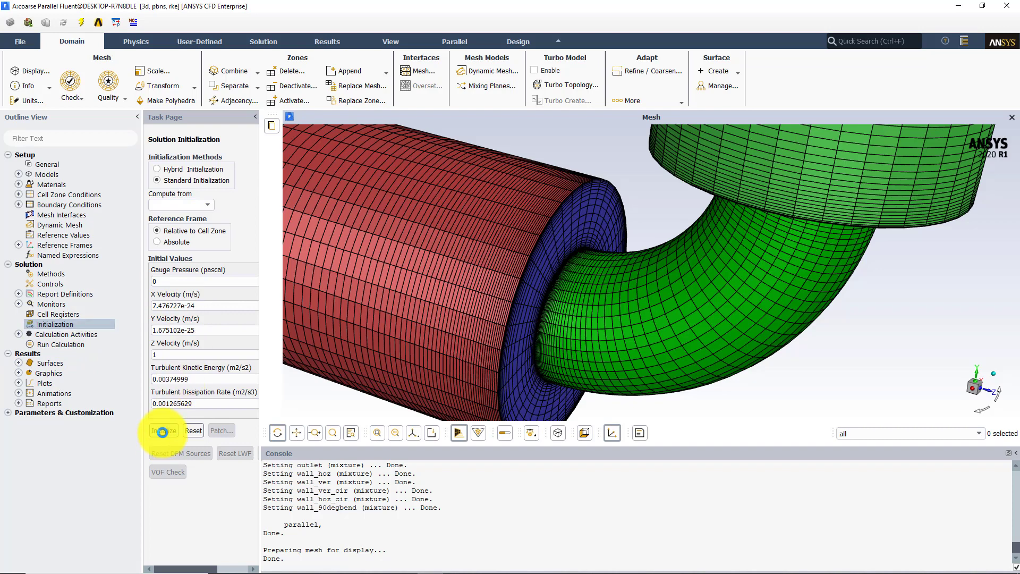
pyautogui.click(65, 343)
pyautogui.click(217, 403)
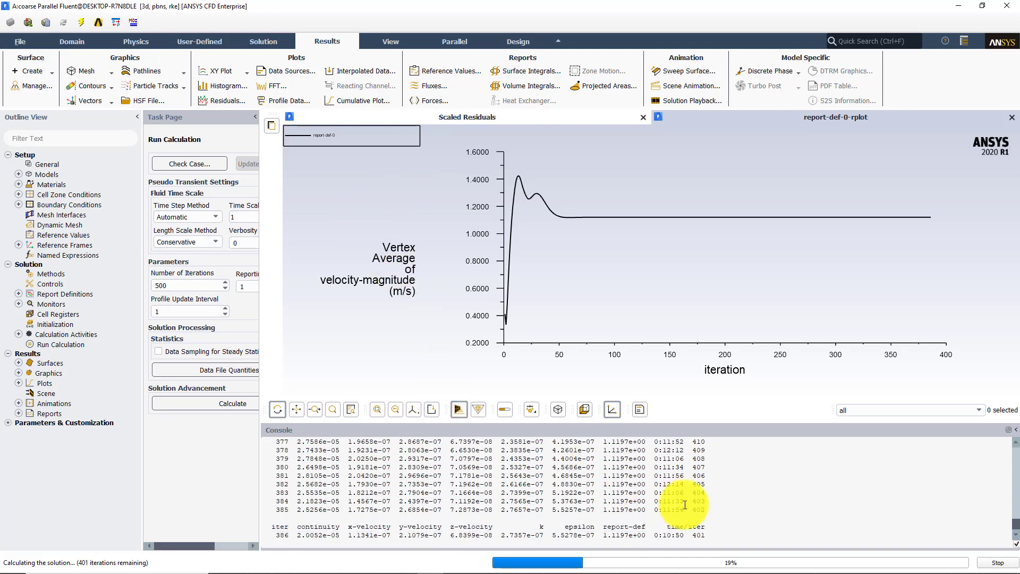
# Stop the running calculation at about iteration 387 and dismiss the completion notice
pyautogui.click(998, 563)
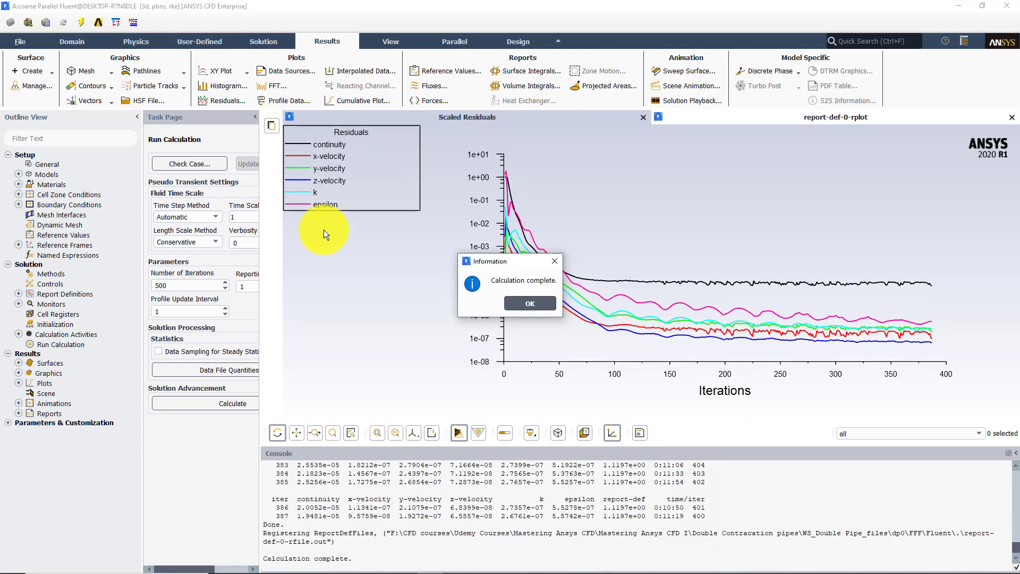
pyautogui.click(545, 303)
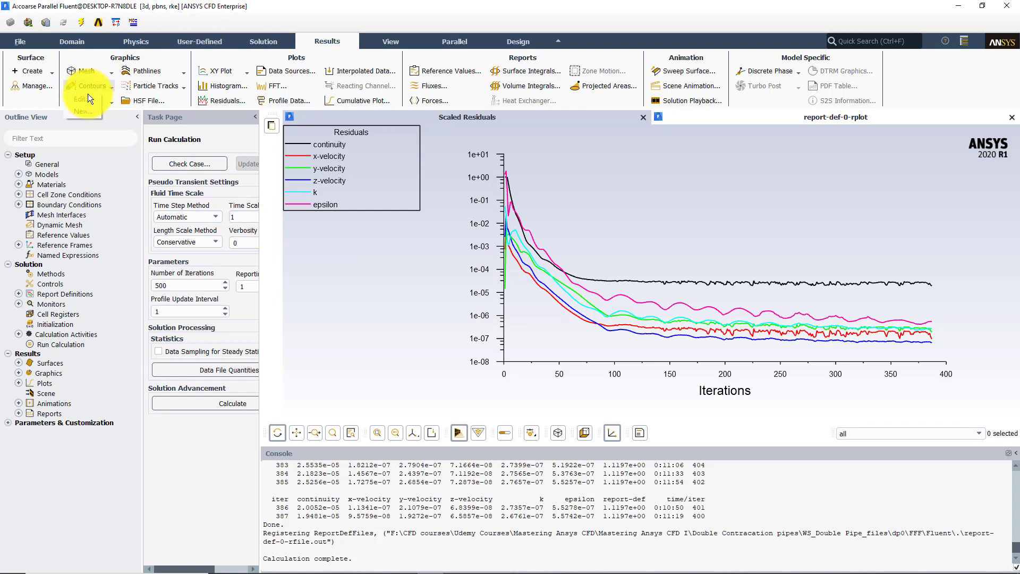
# Display filled static pressure contours on wall_90degbend, wall_hoz, wall_hoz_cir, wall_ver, wall_ver_cir and x-coordinate-8, and view them around the elbow
pyautogui.click(87, 98)
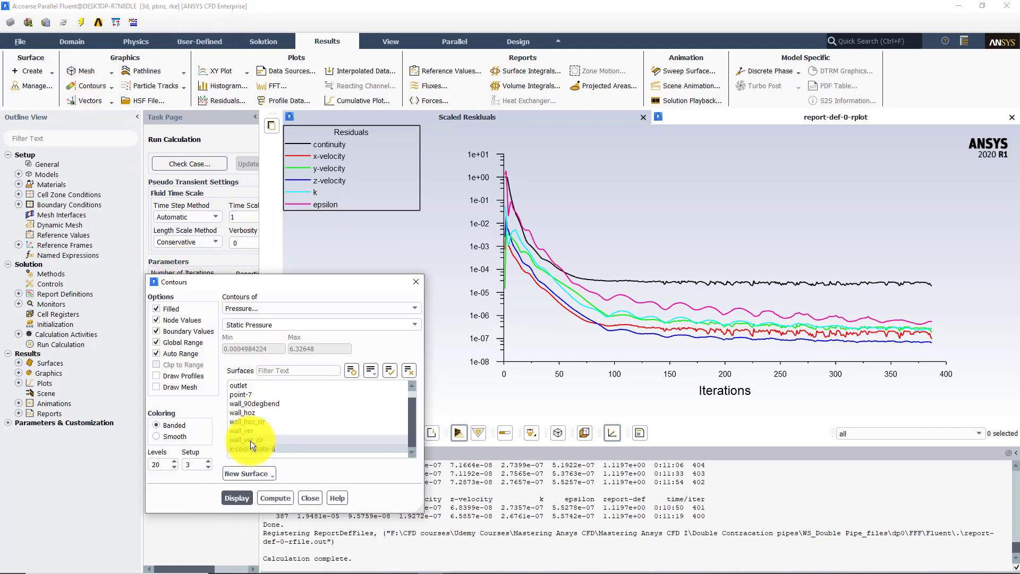
pyautogui.moveTo(250, 442); pyautogui.dragTo(238, 403)
pyautogui.click(234, 498)
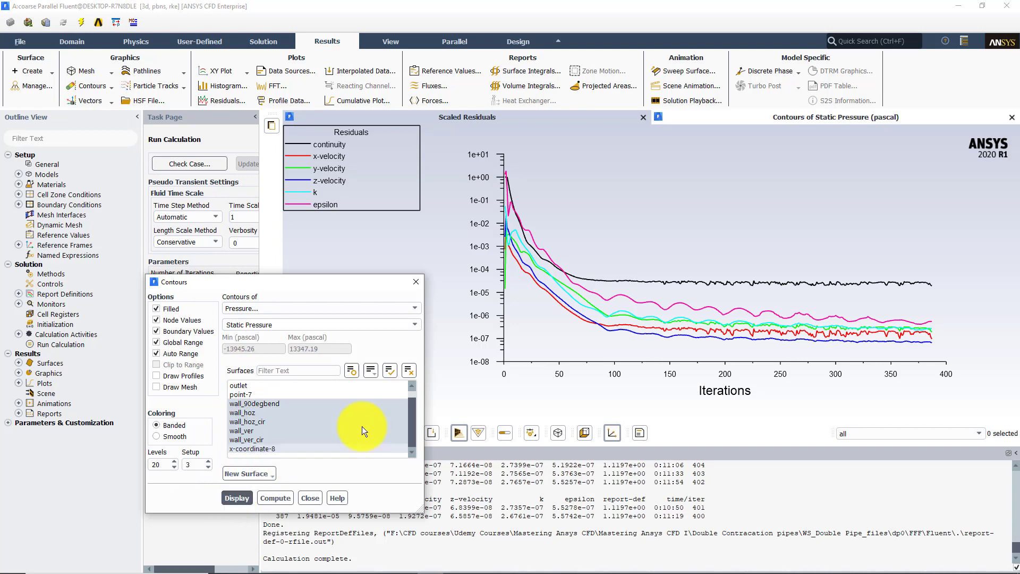
pyautogui.click(735, 118)
pyautogui.moveTo(506, 218); pyautogui.dragTo(691, 340)
pyautogui.moveTo(690, 340); pyautogui.dragTo(564, 263, button='middle')
pyautogui.moveTo(622, 380); pyautogui.dragTo(806, 415, button='middle')
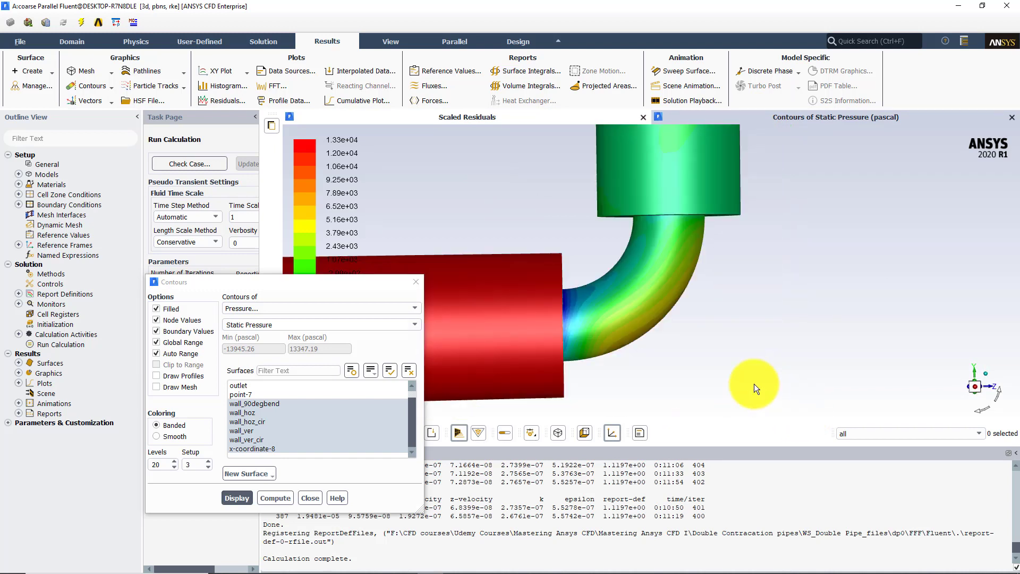
# Switch the contour variable to Turbulence, Wall Yplus, and display it on the selected surfaces
pyautogui.click(259, 312)
pyautogui.click(257, 346)
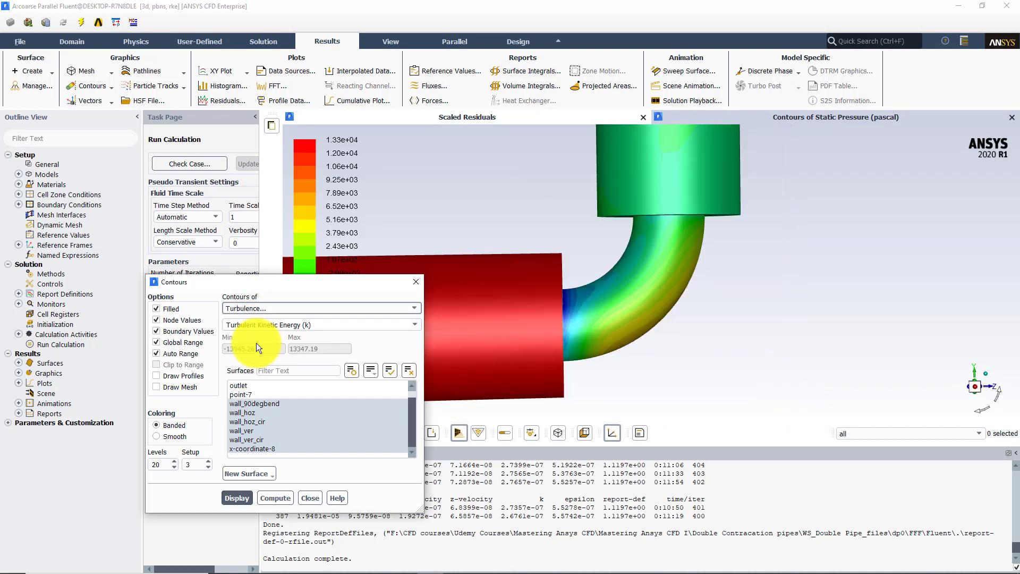
pyautogui.click(406, 325)
pyautogui.click(244, 393)
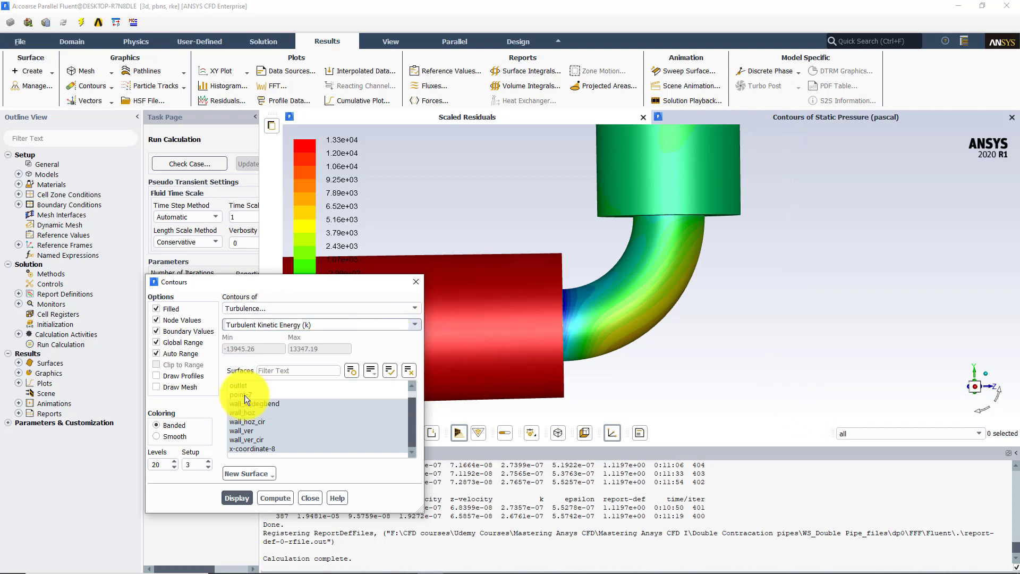
pyautogui.click(407, 325)
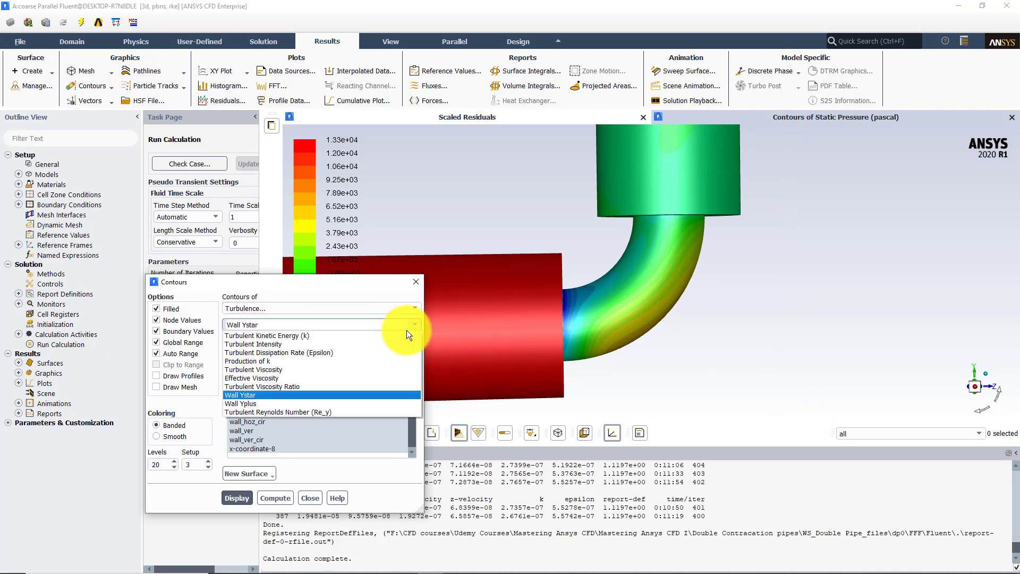
pyautogui.click(253, 402)
pyautogui.click(238, 497)
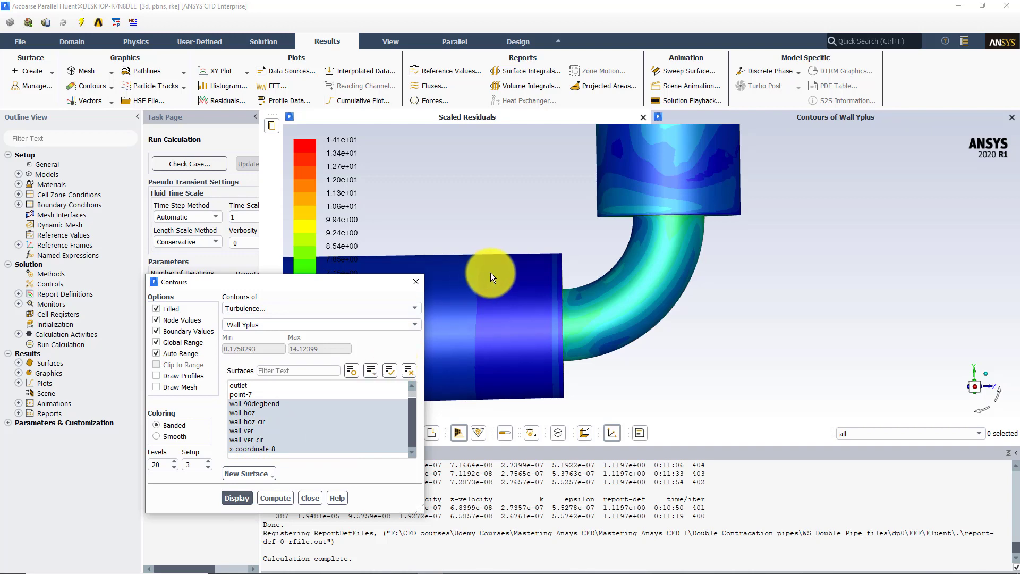
# Examine the Wall Yplus contours around the horizontal pipe's contraction face, the elbow and the underside of the vertical pipe
pyautogui.moveTo(489, 234); pyautogui.dragTo(432, 215)
pyautogui.moveTo(490, 207); pyautogui.dragTo(562, 295, button='middle')
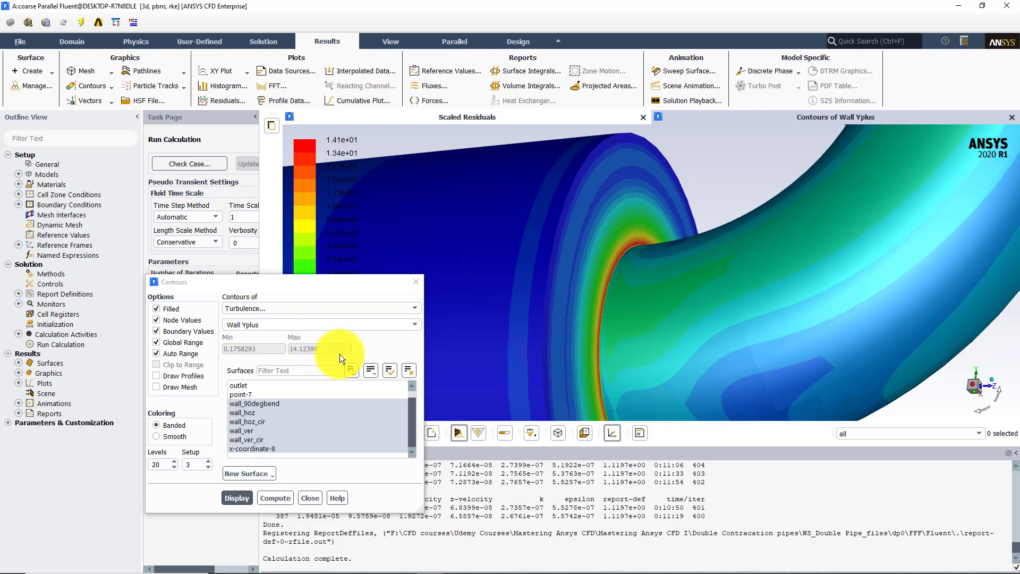
pyautogui.moveTo(636, 237); pyautogui.dragTo(668, 296, button='middle')
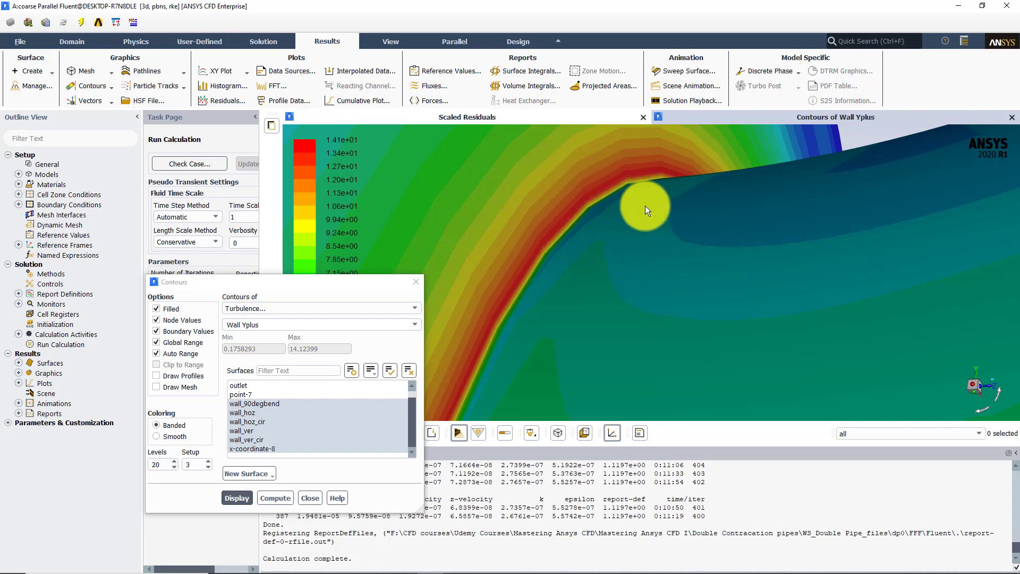
pyautogui.moveTo(645, 205); pyautogui.dragTo(573, 231)
pyautogui.moveTo(619, 235); pyautogui.dragTo(757, 252)
pyautogui.moveTo(757, 253); pyautogui.dragTo(757, 235, button='middle')
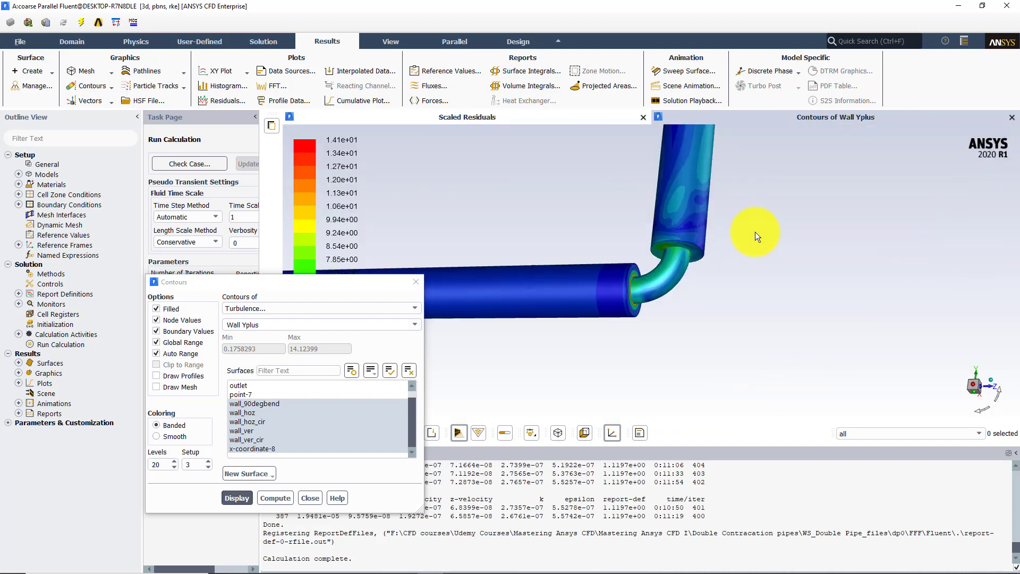
pyautogui.moveTo(651, 231); pyautogui.dragTo(602, 365, button='middle')
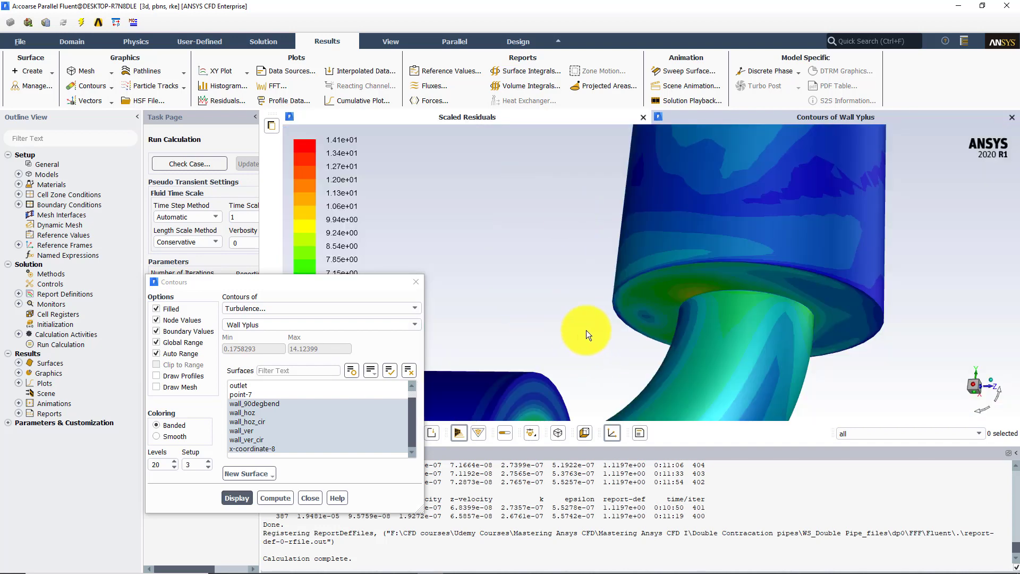
pyautogui.moveTo(586, 330); pyautogui.dragTo(576, 282, button='middle')
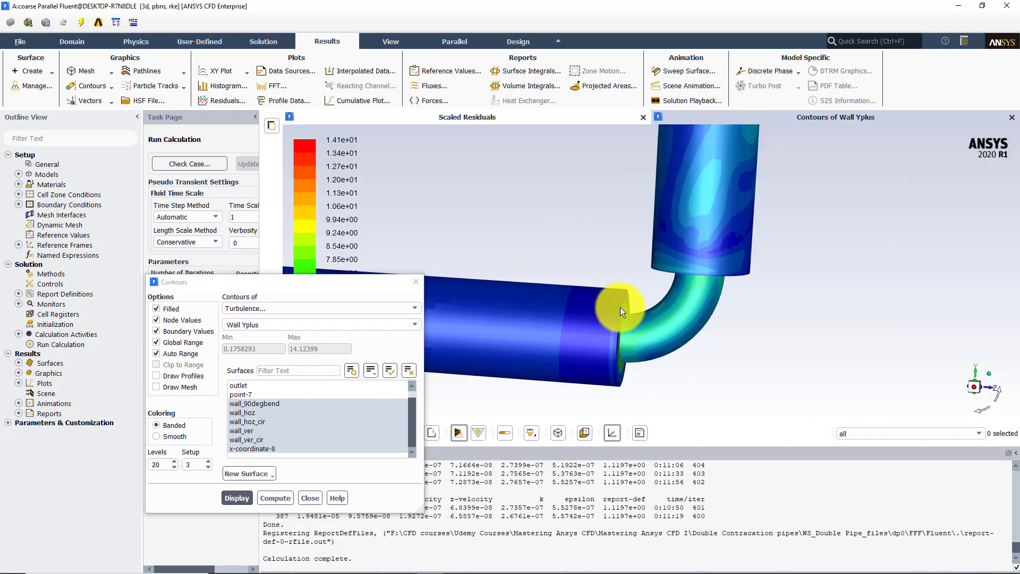
pyautogui.moveTo(620, 307); pyautogui.dragTo(483, 327)
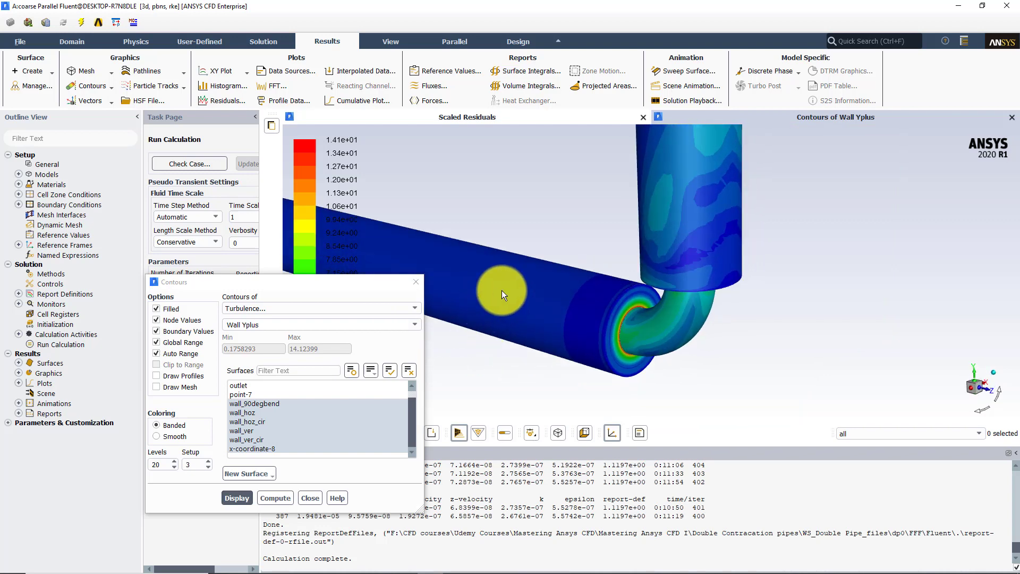
pyautogui.moveTo(647, 284); pyautogui.dragTo(576, 269)
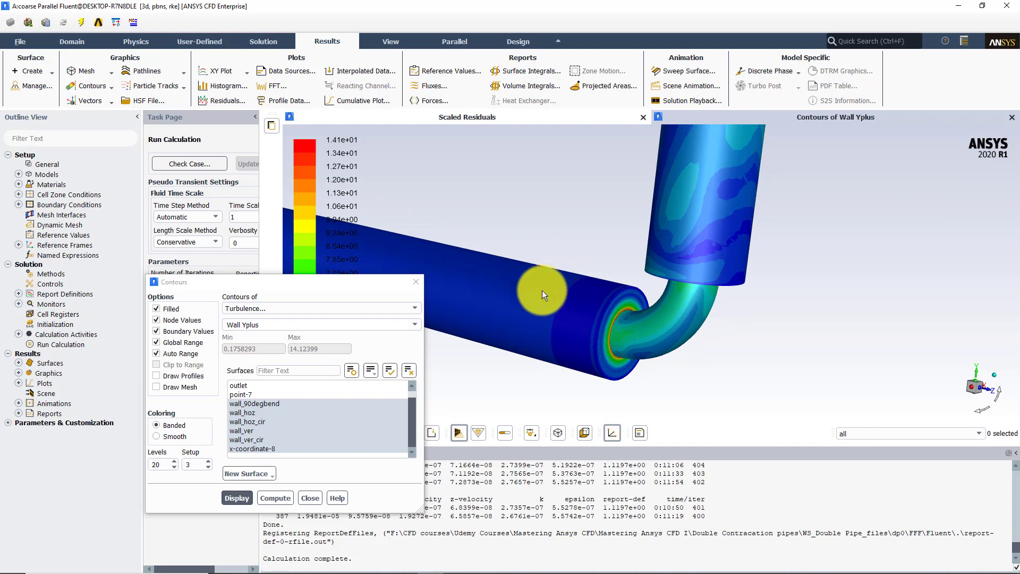
pyautogui.moveTo(681, 204); pyautogui.dragTo(653, 209)
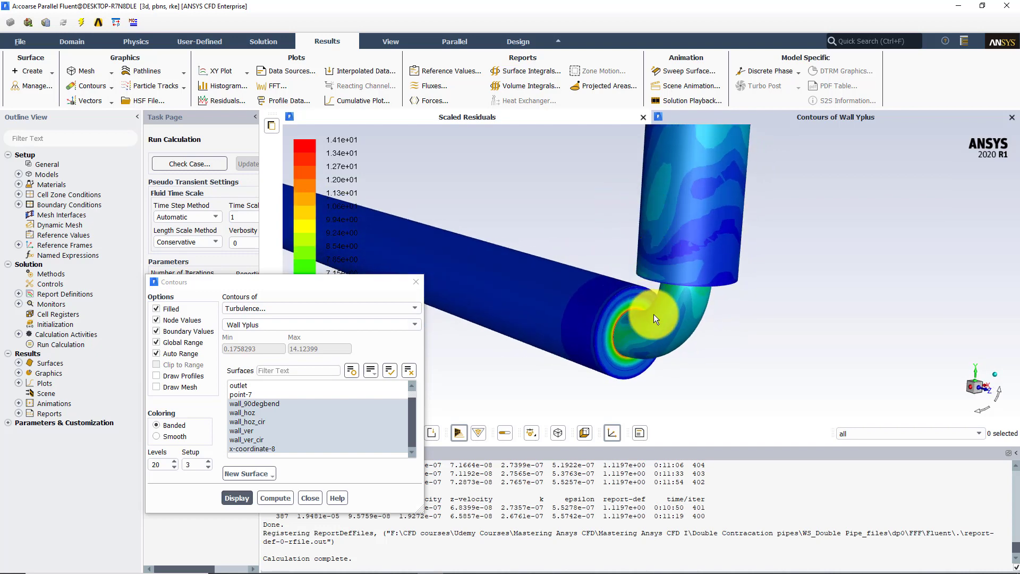
# Probe the Wall Yplus contour levels on the 90-degree bend, the vertical pipe wall and the horizontal pipe wall
pyautogui.rightClick(661, 316)
pyautogui.rightClick(706, 221)
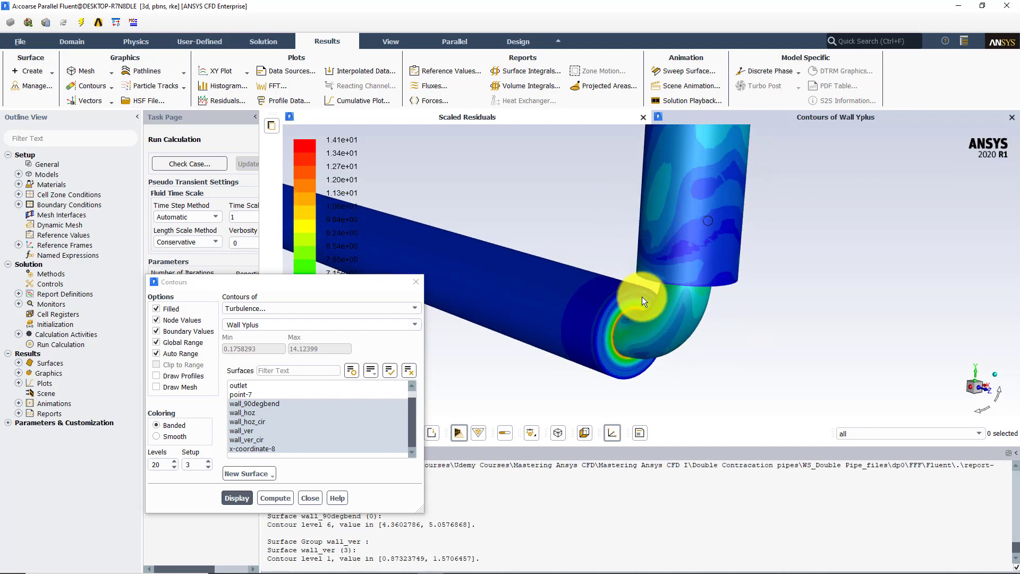
pyautogui.rightClick(549, 297)
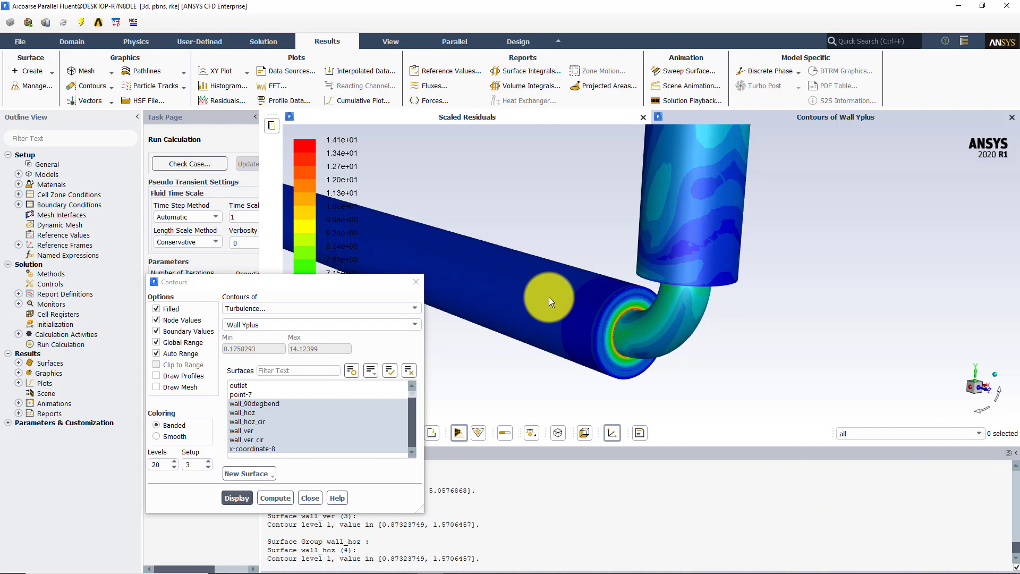
pyautogui.rightClick(589, 319)
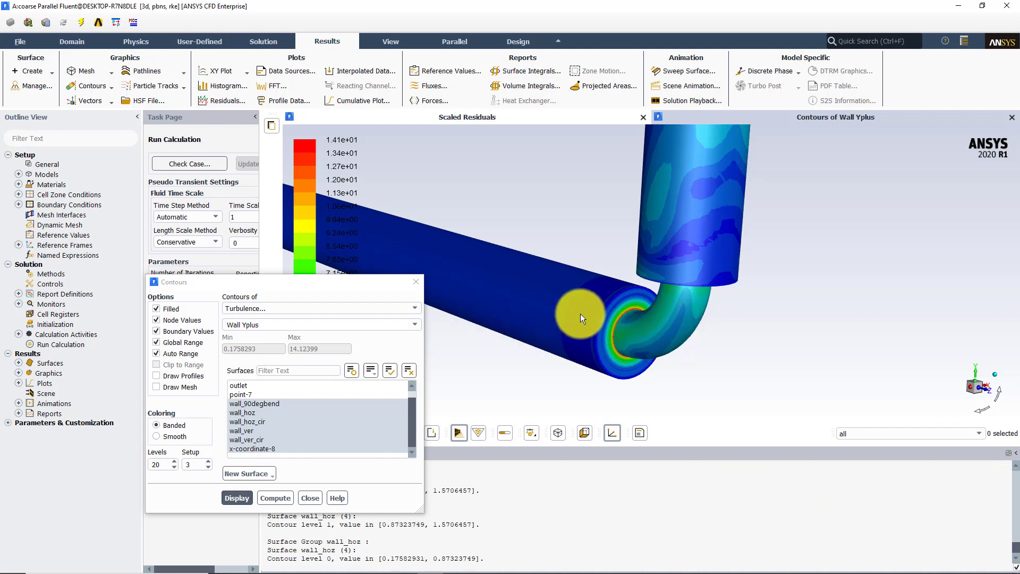
pyautogui.moveTo(702, 299); pyautogui.dragTo(669, 291)
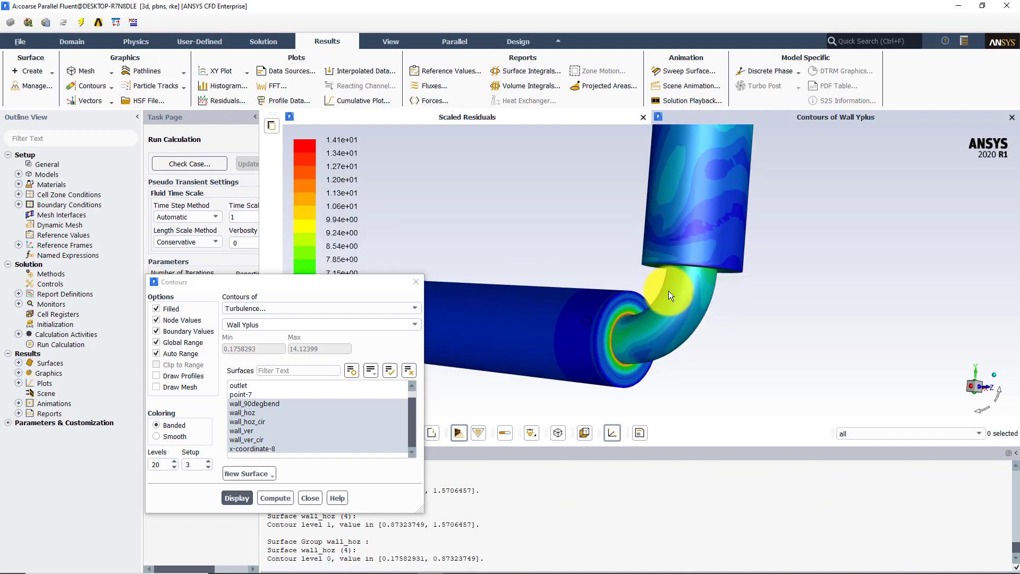
pyautogui.moveTo(605, 248); pyautogui.dragTo(706, 342, button='middle')
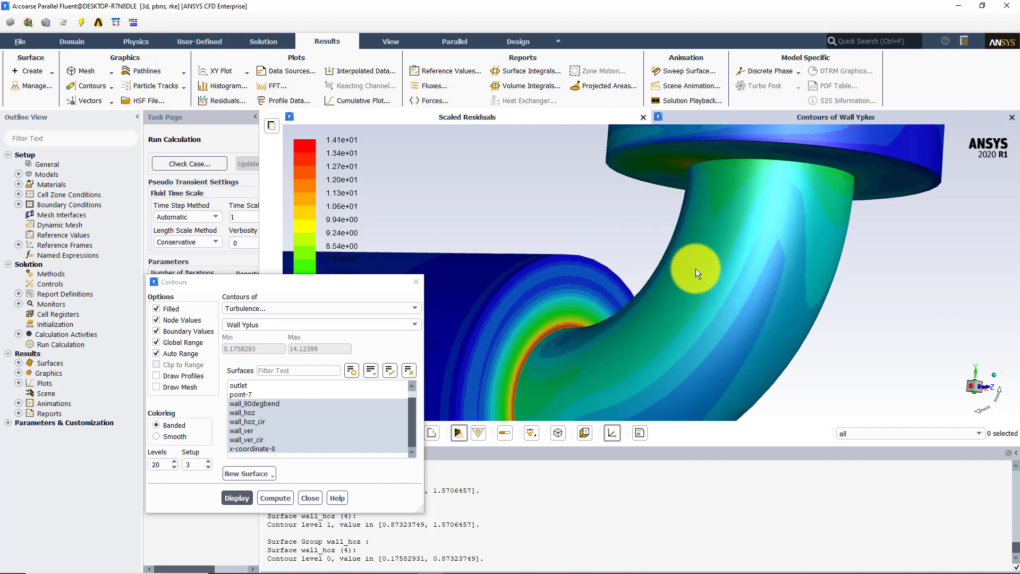
pyautogui.rightClick(680, 300)
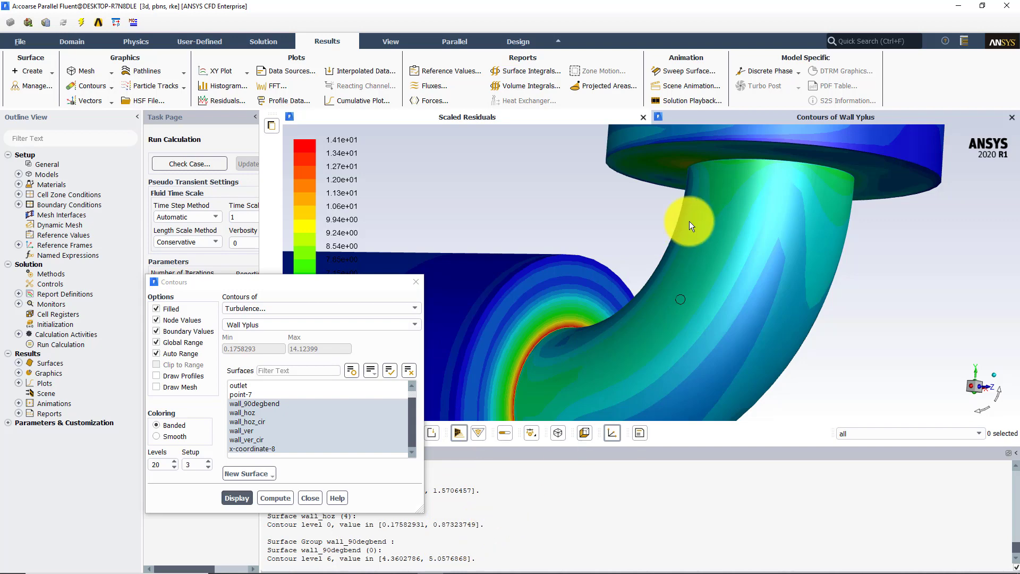
pyautogui.moveTo(737, 274); pyautogui.dragTo(614, 277)
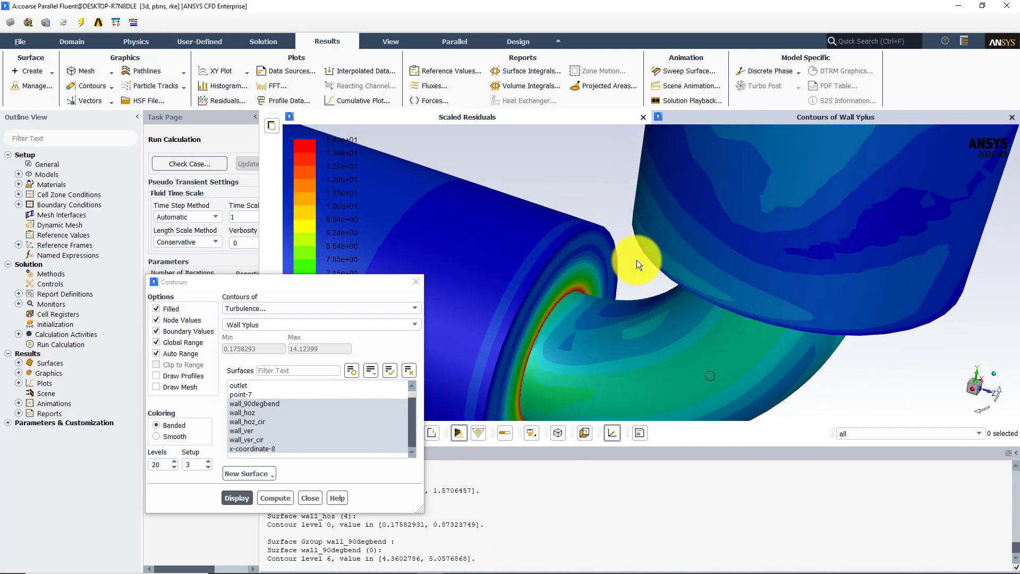